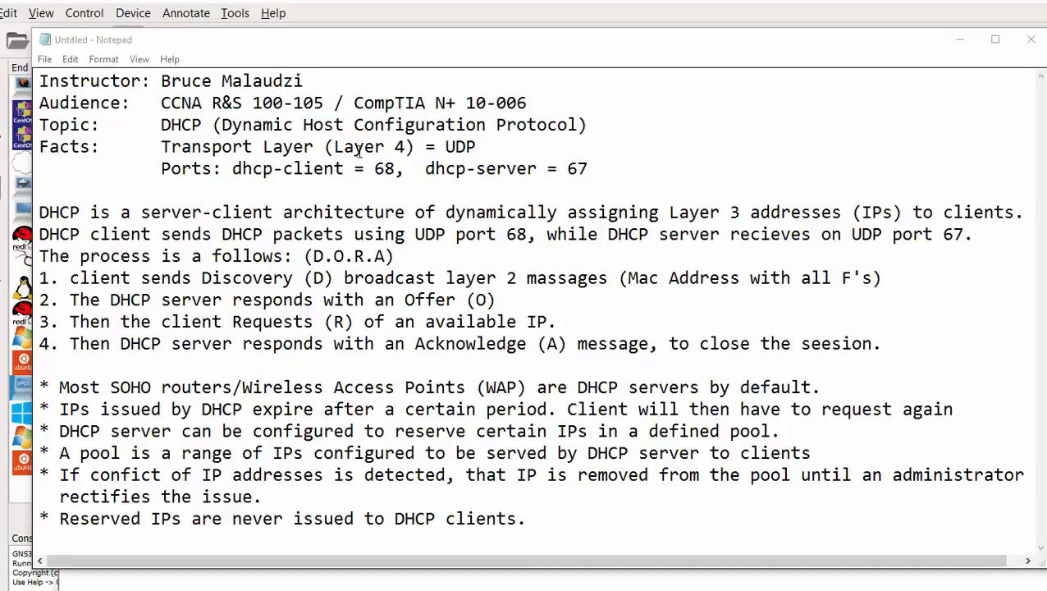
- Highlight UDP as the transport, client port 68 and server port 67 in the DHCP notes
drag(475, 150, 435, 149)
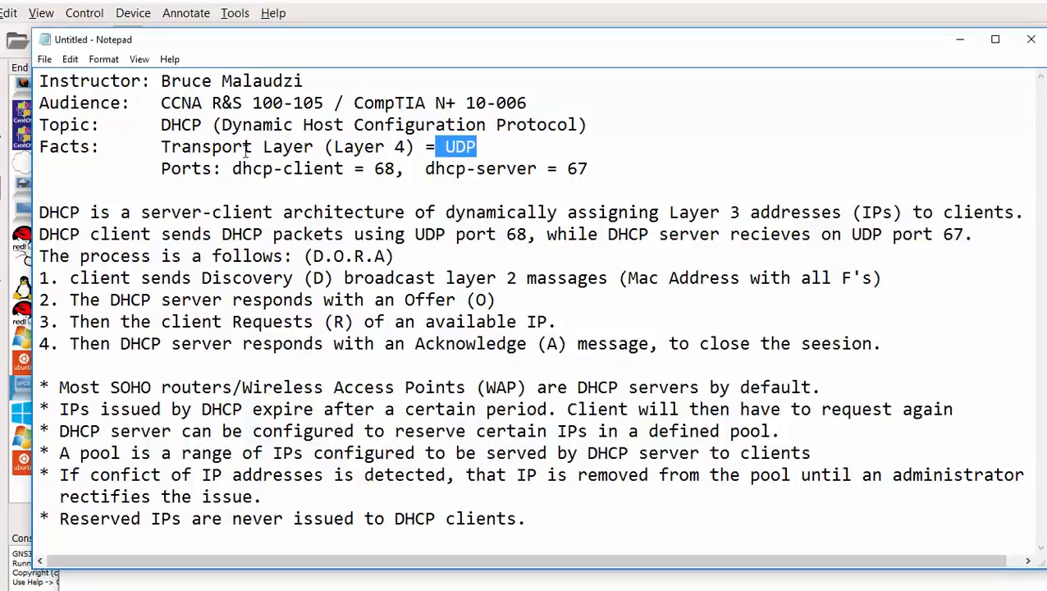
drag(403, 170, 368, 171)
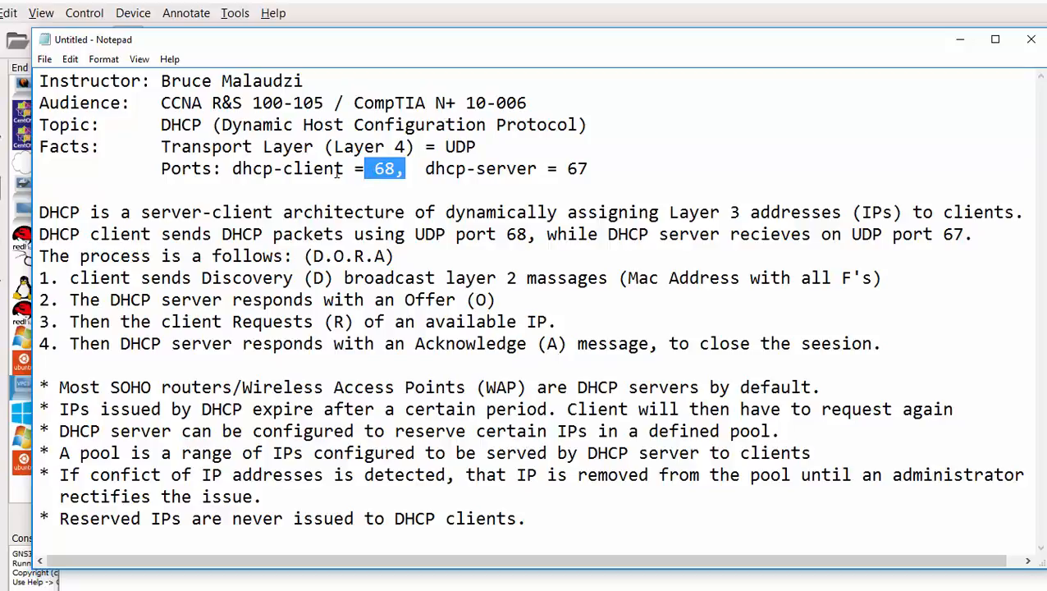
drag(588, 169, 566, 170)
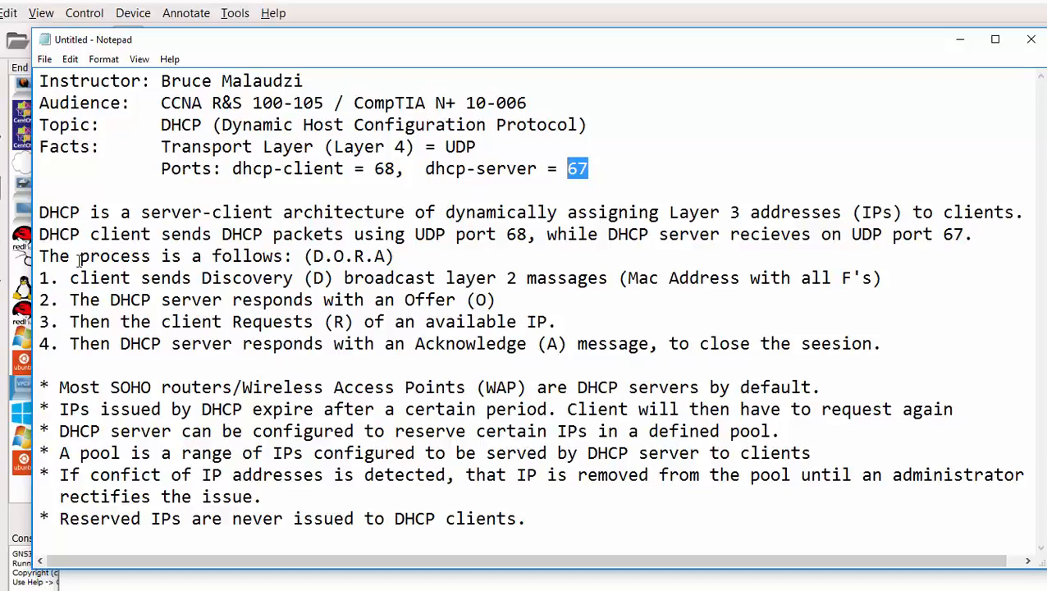
- Highlight the D.O.R.A acronym and the Discovery, Offer, Request and Acknowledge step sentences
drag(385, 256, 313, 257)
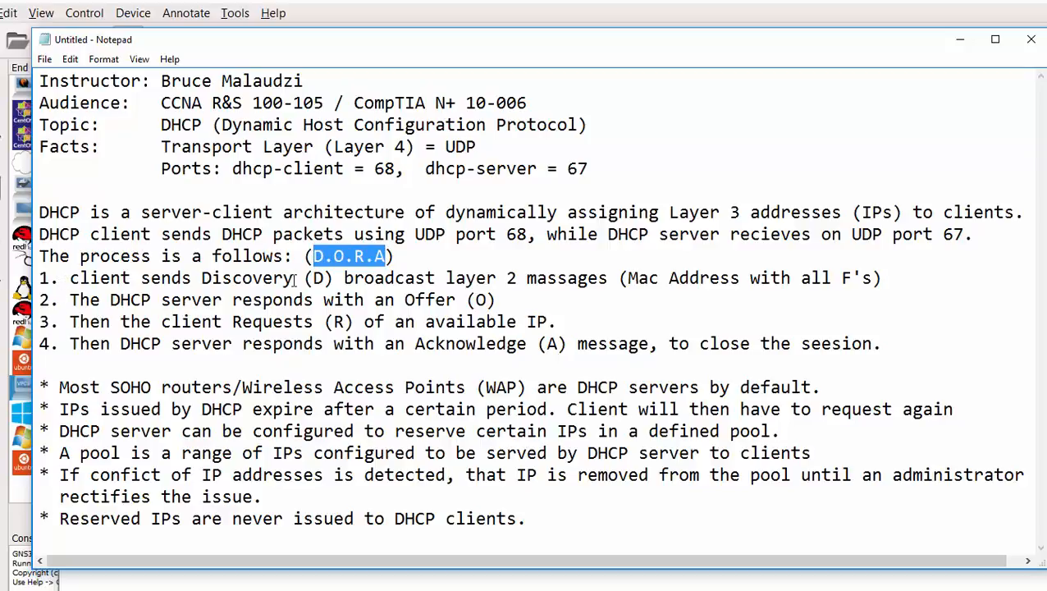
drag(294, 279, 203, 278)
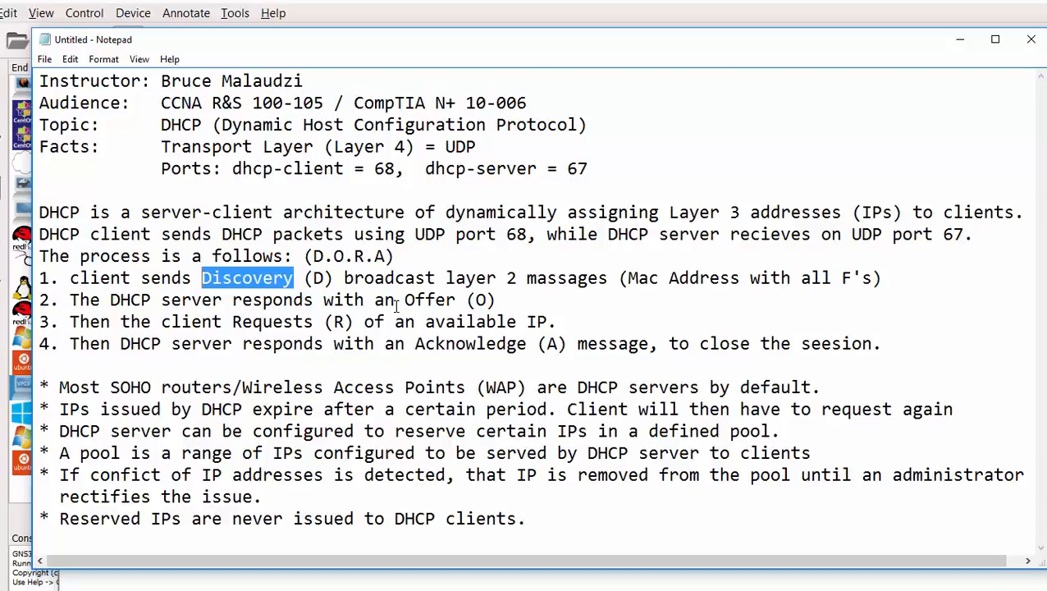
click(501, 299)
drag(496, 299, 395, 300)
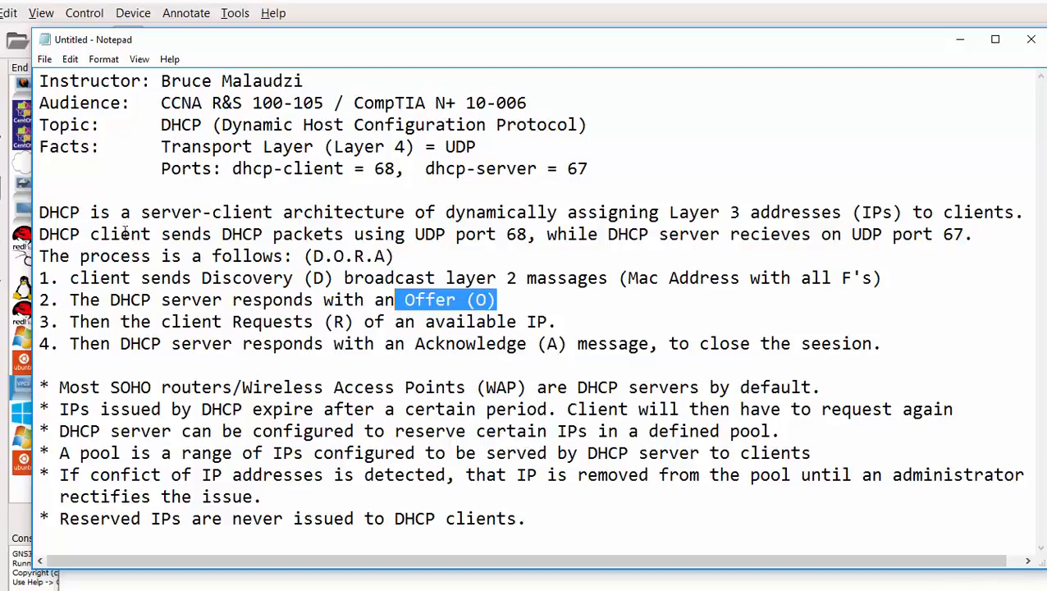
drag(69, 321, 450, 325)
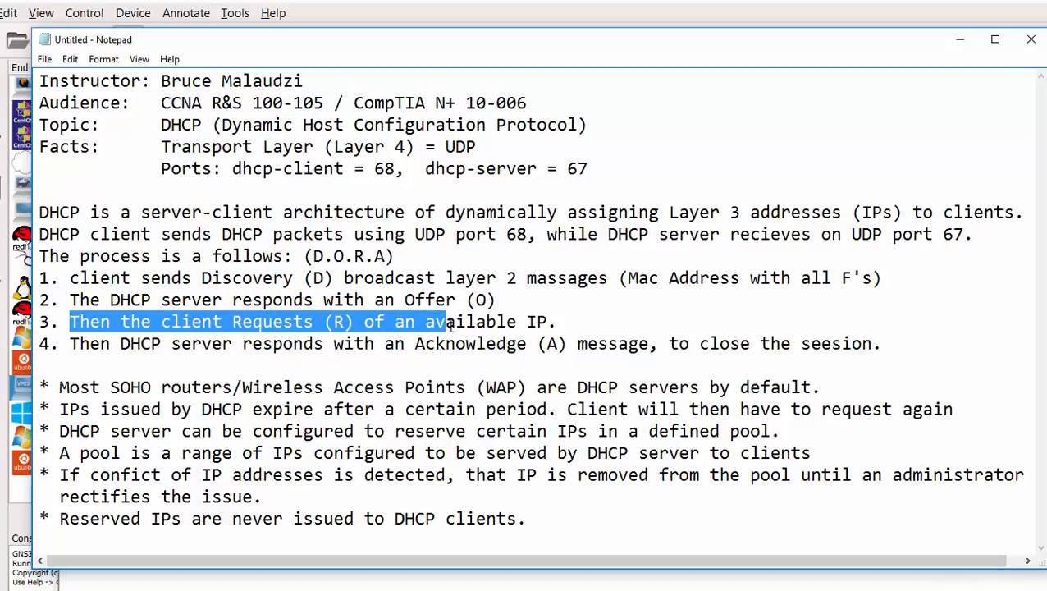
click(70, 343)
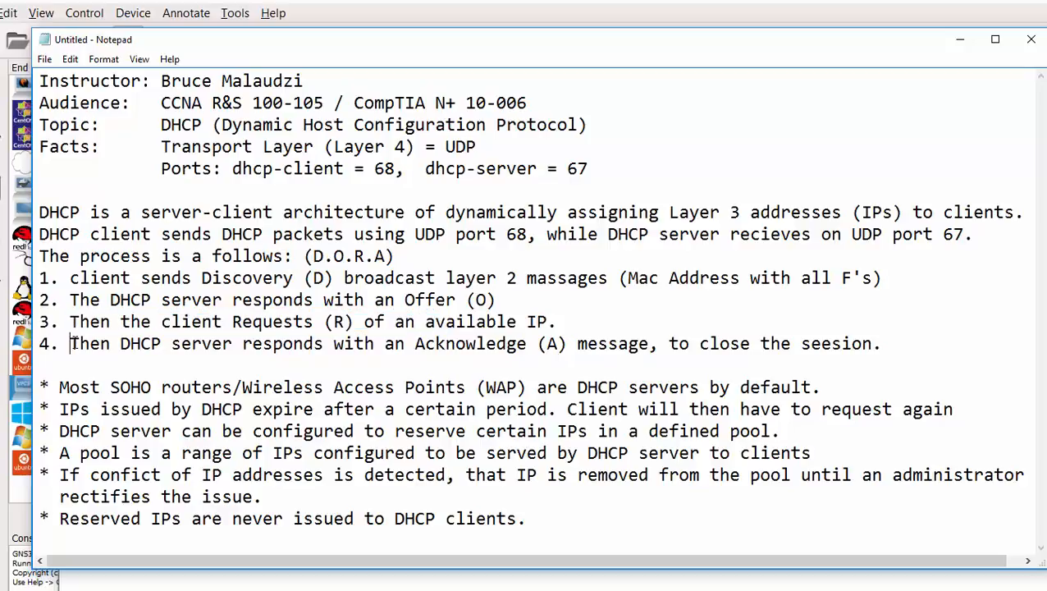
drag(71, 343, 283, 355)
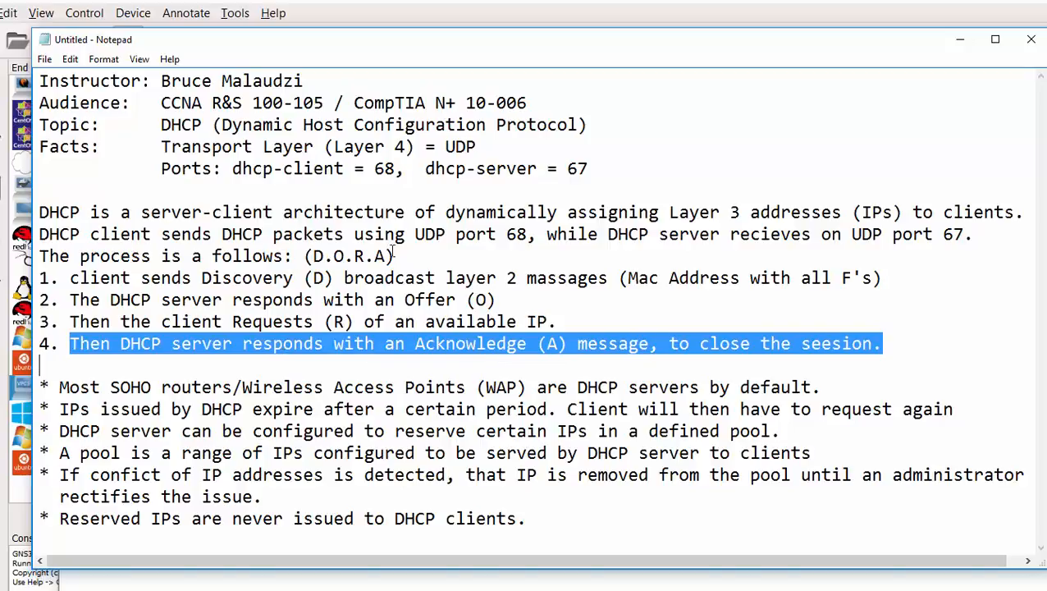
- Highlight the D, O, R, A letters, then SOHO routers and Wireless Access Points
drag(396, 257, 305, 277)
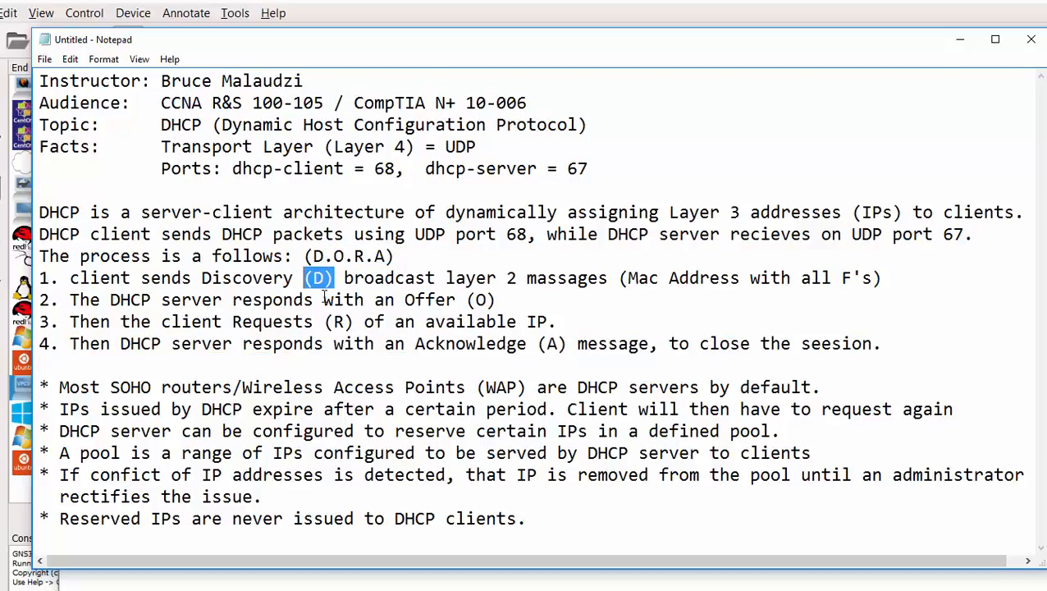
drag(496, 302, 466, 303)
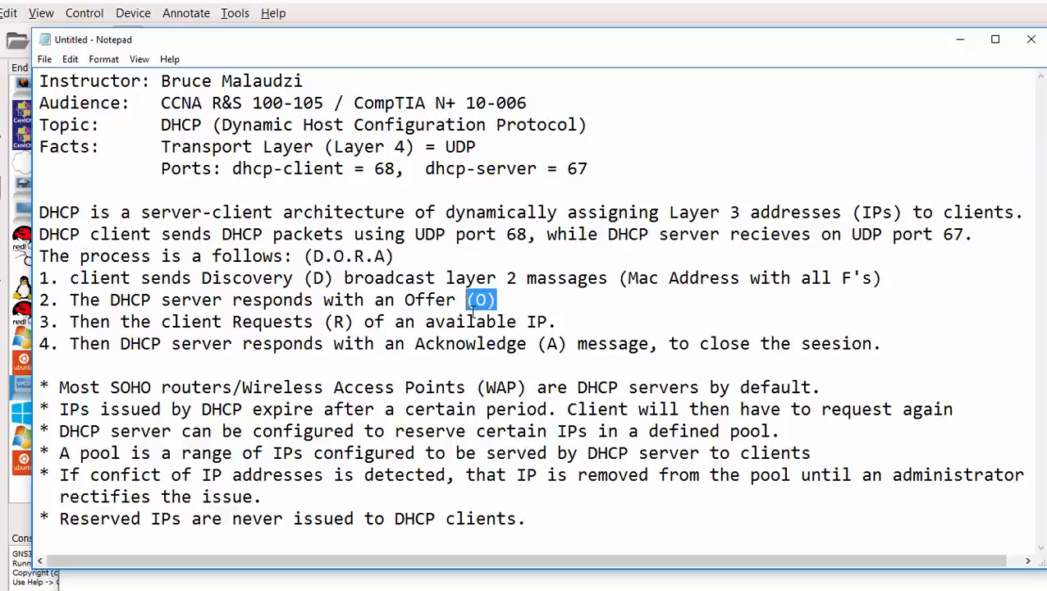
click(355, 322)
drag(354, 321, 328, 324)
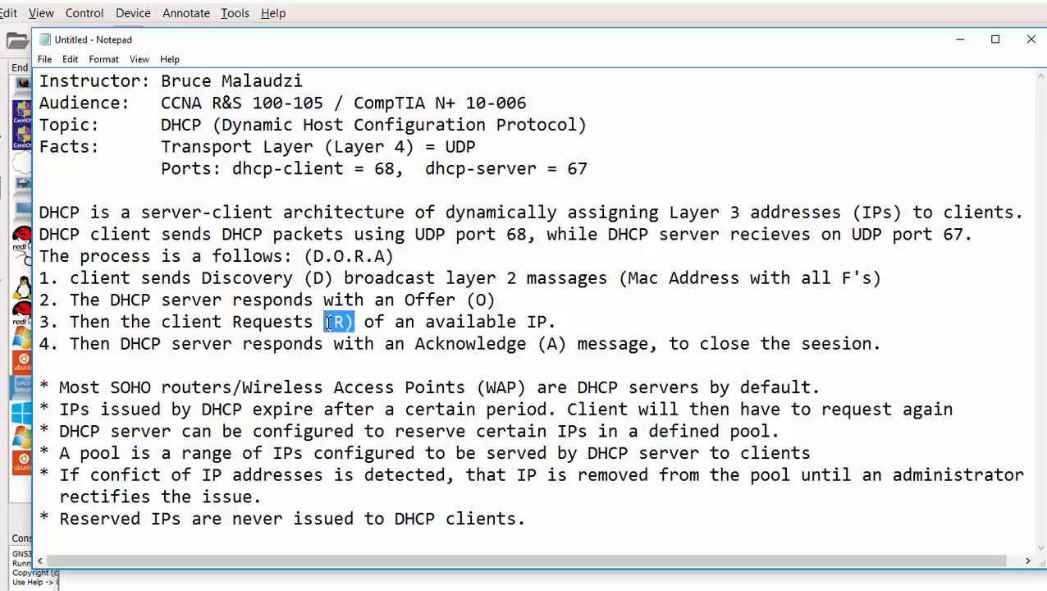
drag(567, 344, 538, 344)
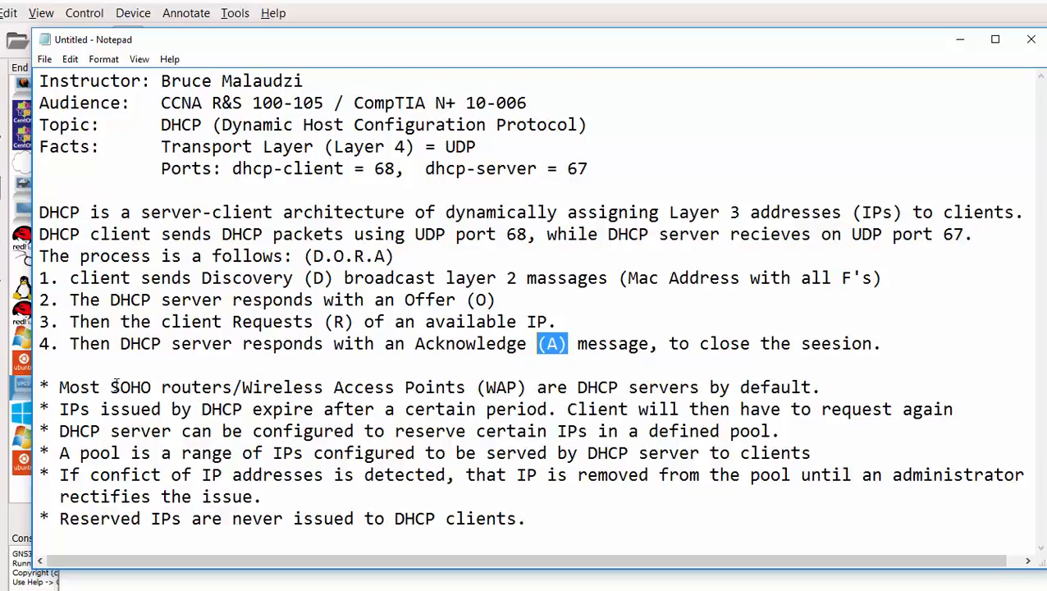
drag(111, 386, 199, 387)
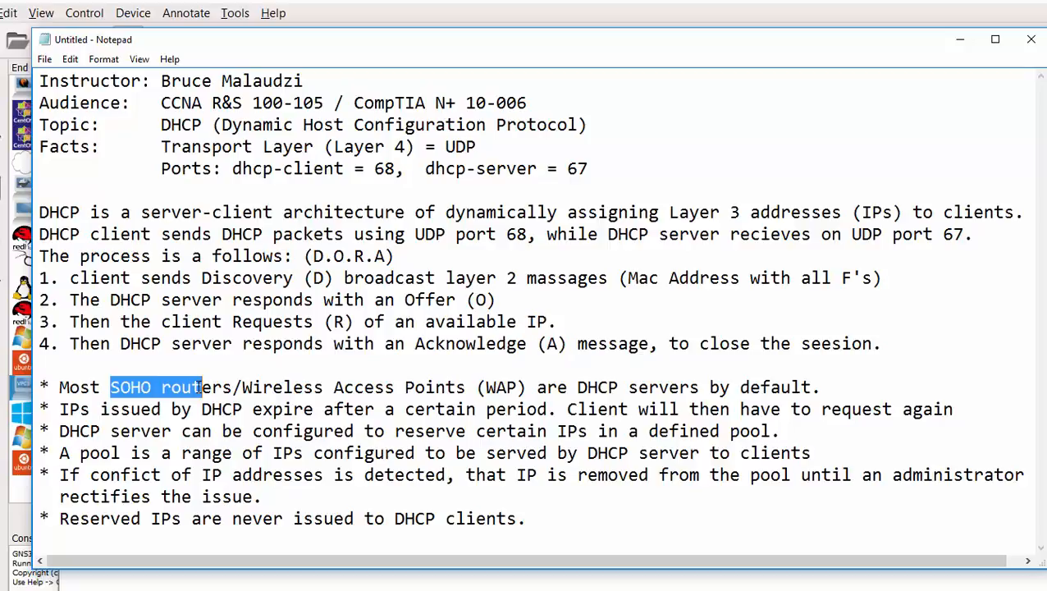
drag(252, 387, 415, 392)
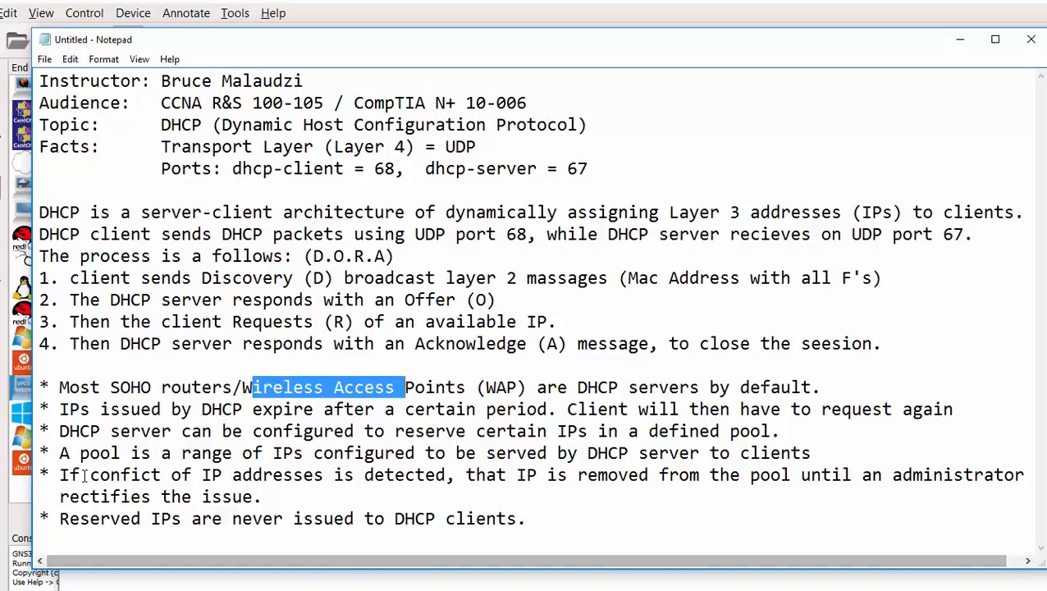
- Highlight the IP-conflict bullet and minimize the notes window to reveal the lab exercise
drag(59, 475, 204, 497)
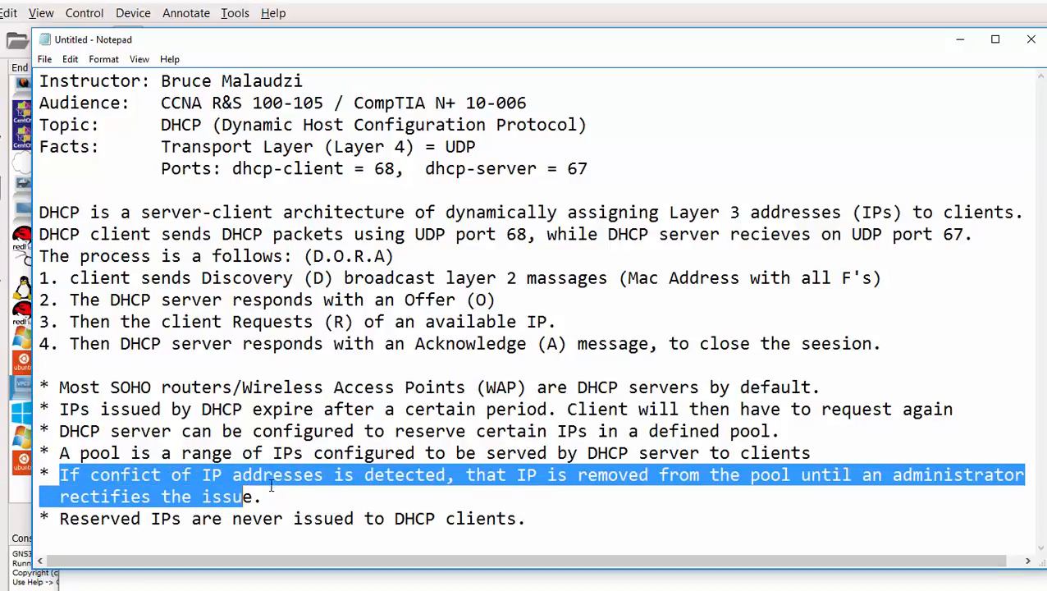
click(324, 476)
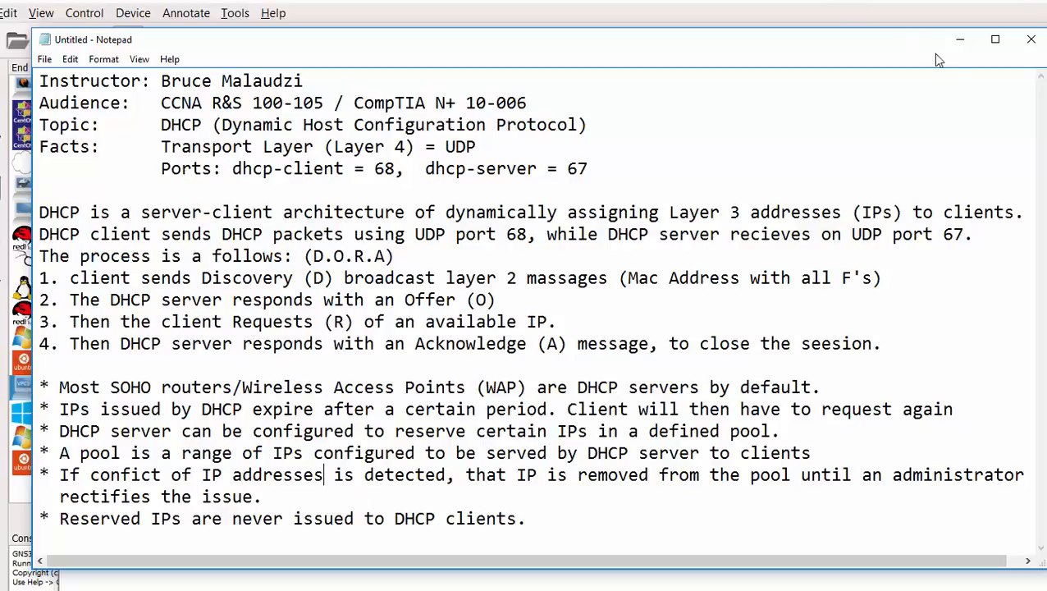
click(965, 43)
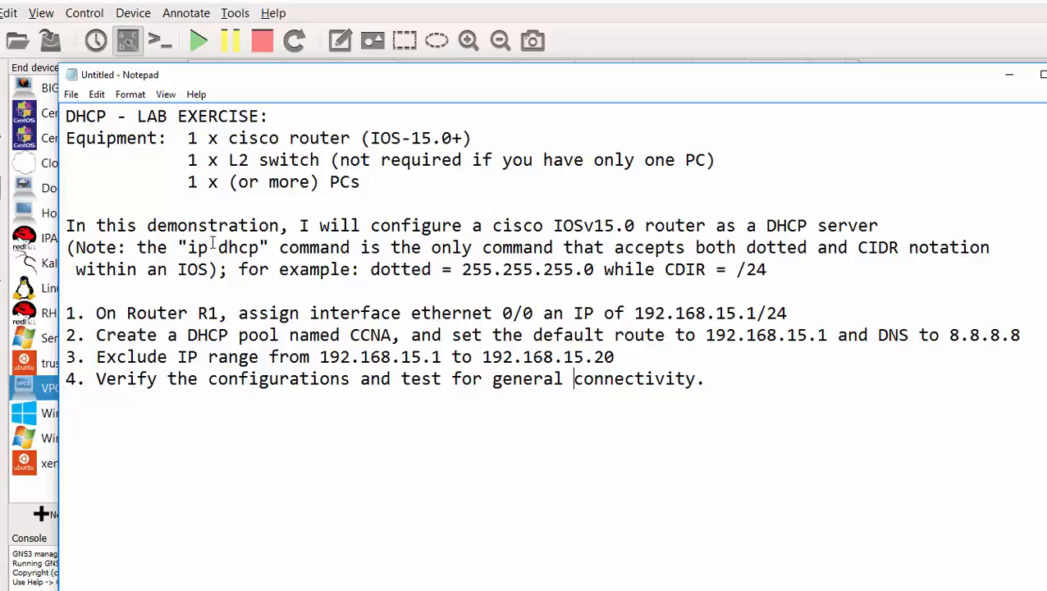
drag(188, 247, 261, 250)
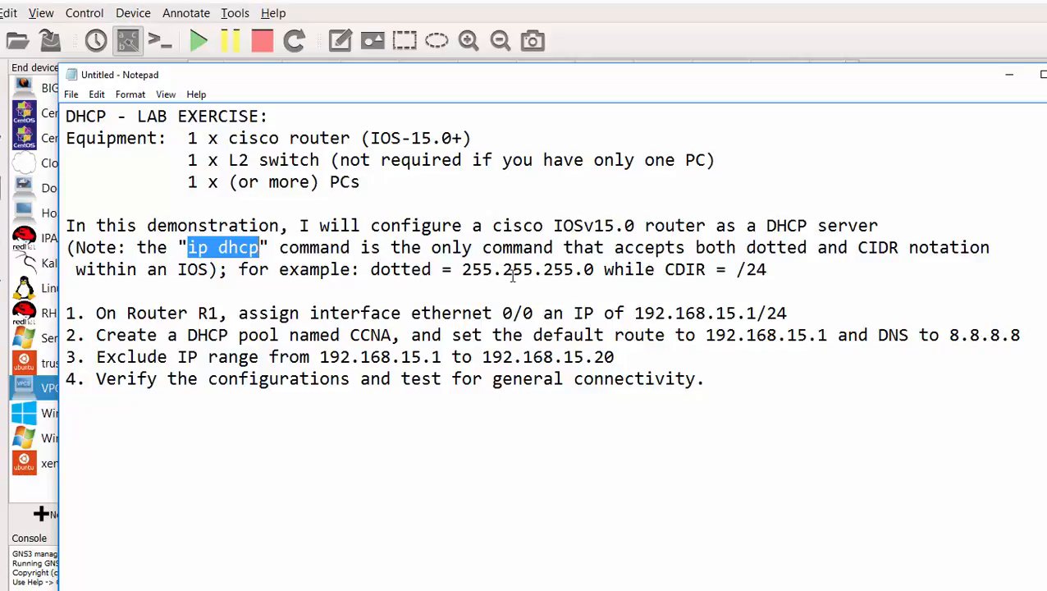
drag(705, 271, 667, 273)
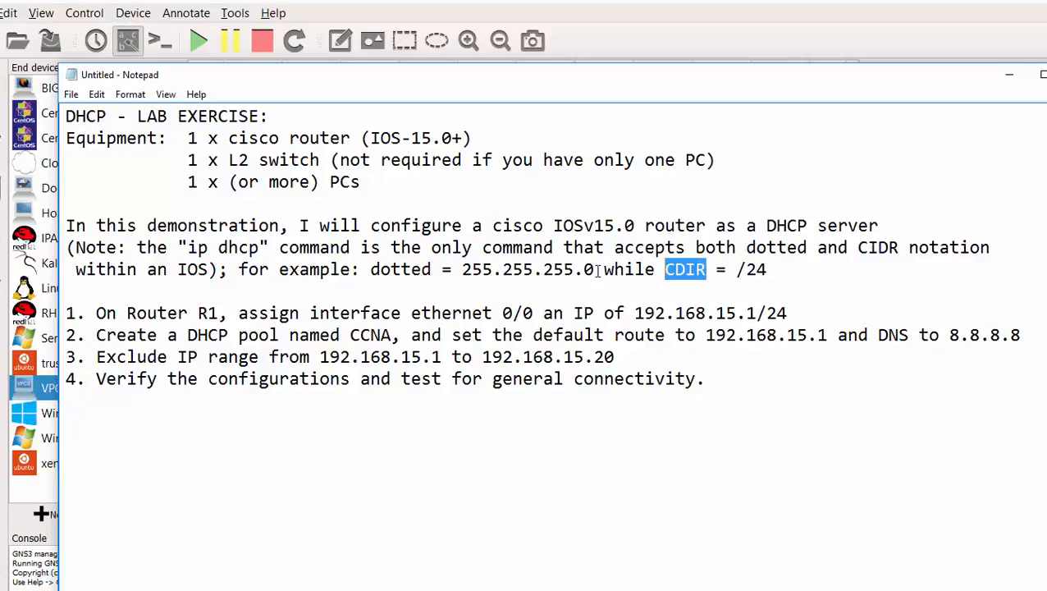
drag(598, 271, 467, 276)
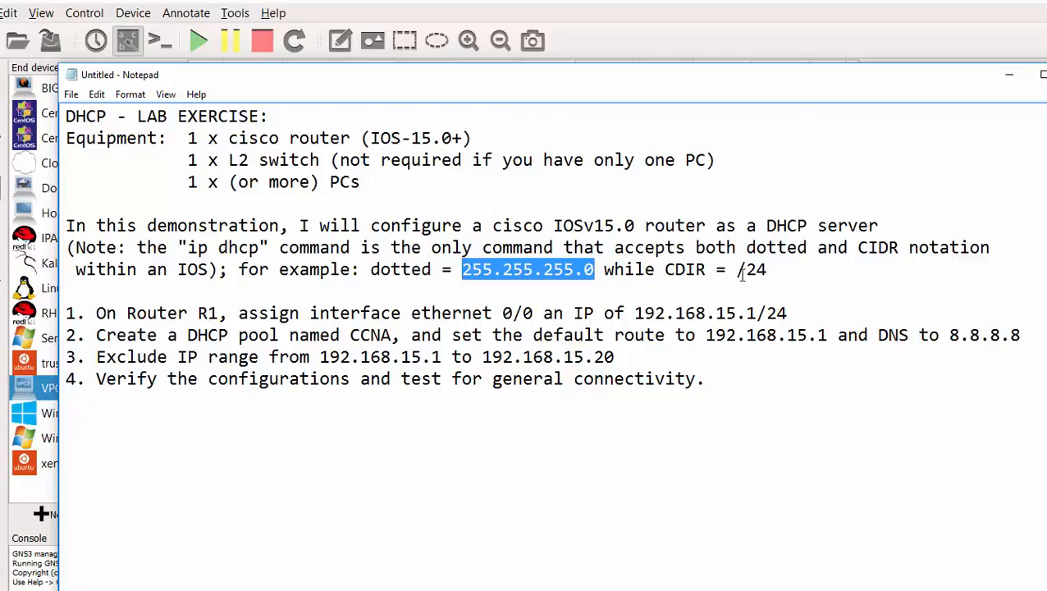
drag(777, 269, 737, 270)
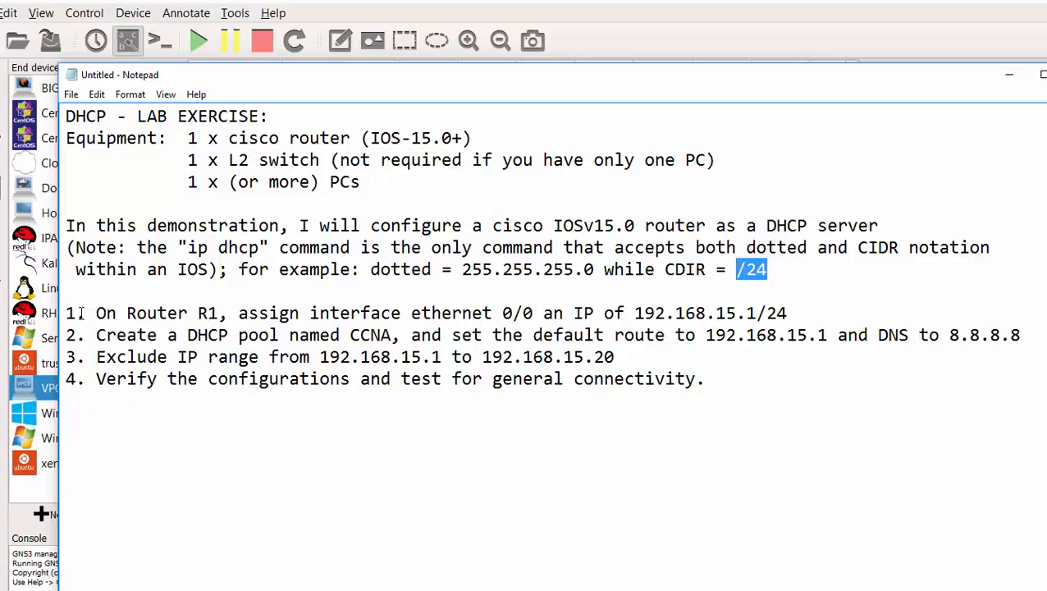
drag(86, 312, 79, 313)
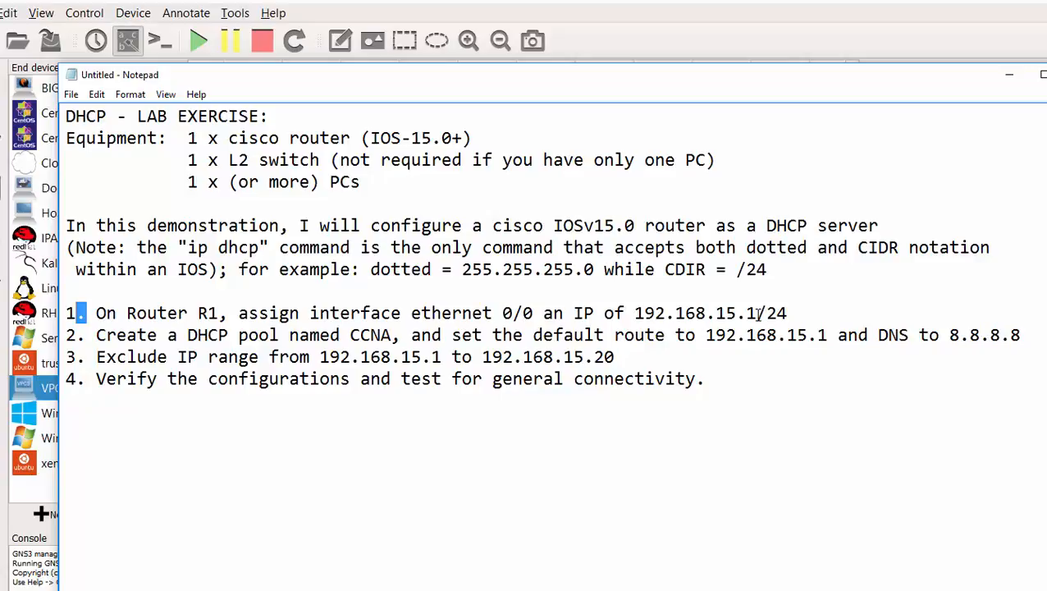
- Highlight .1/24 on ethernet 0/0, pool name CCNA, gateway 192.168.15.1 and DNS 8.8.8.8
drag(787, 313, 737, 313)
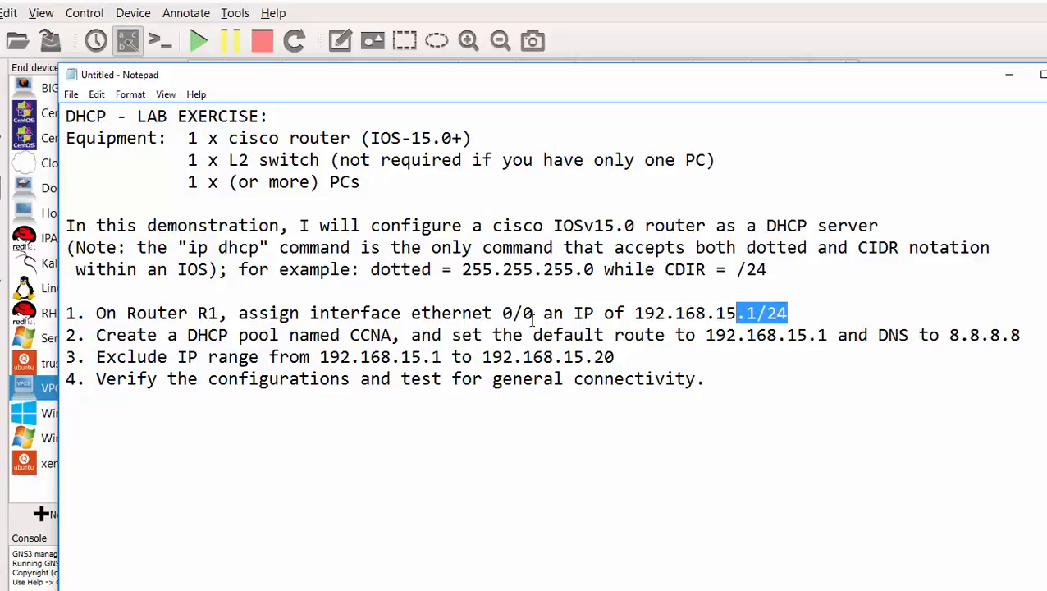
drag(534, 313, 412, 312)
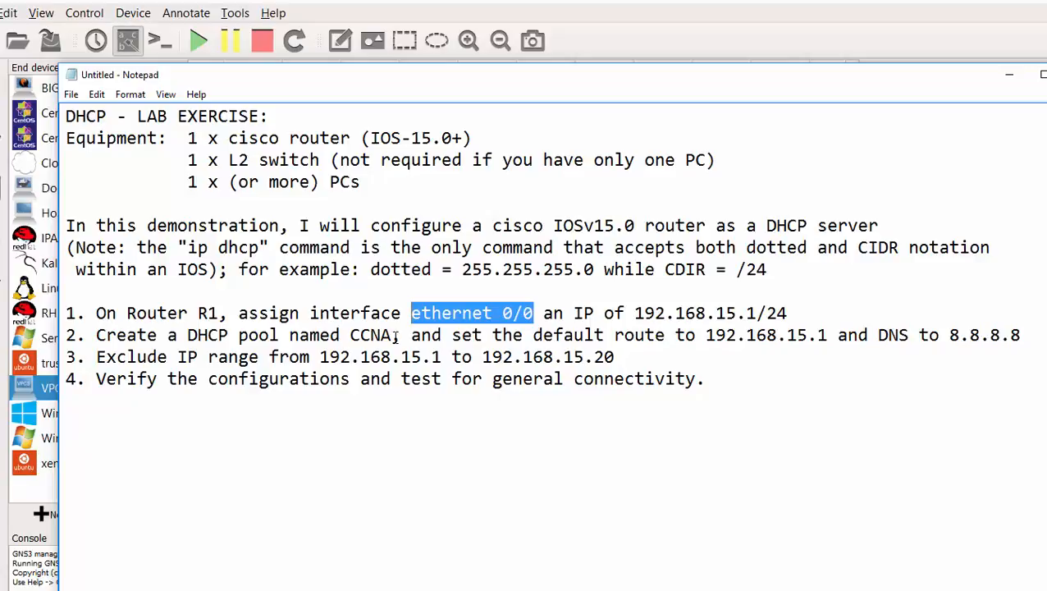
drag(397, 337, 352, 338)
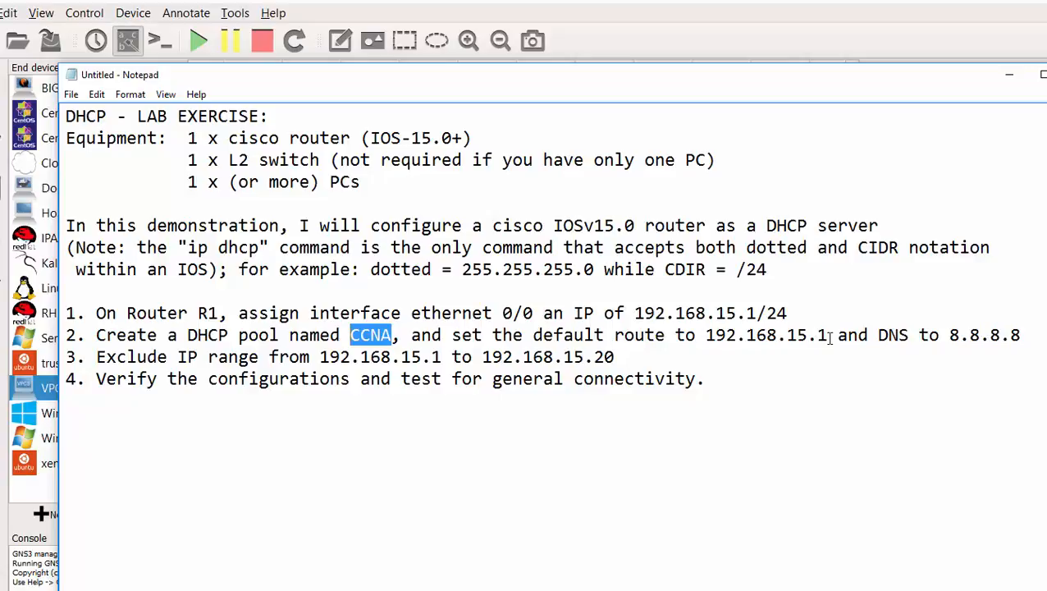
drag(828, 338, 719, 339)
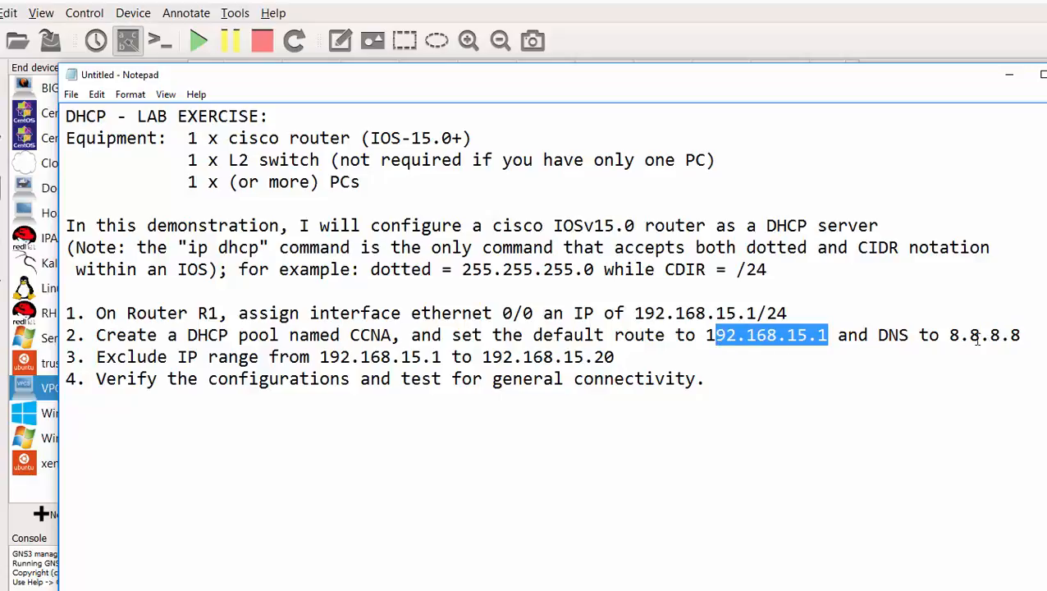
drag(1022, 336, 951, 338)
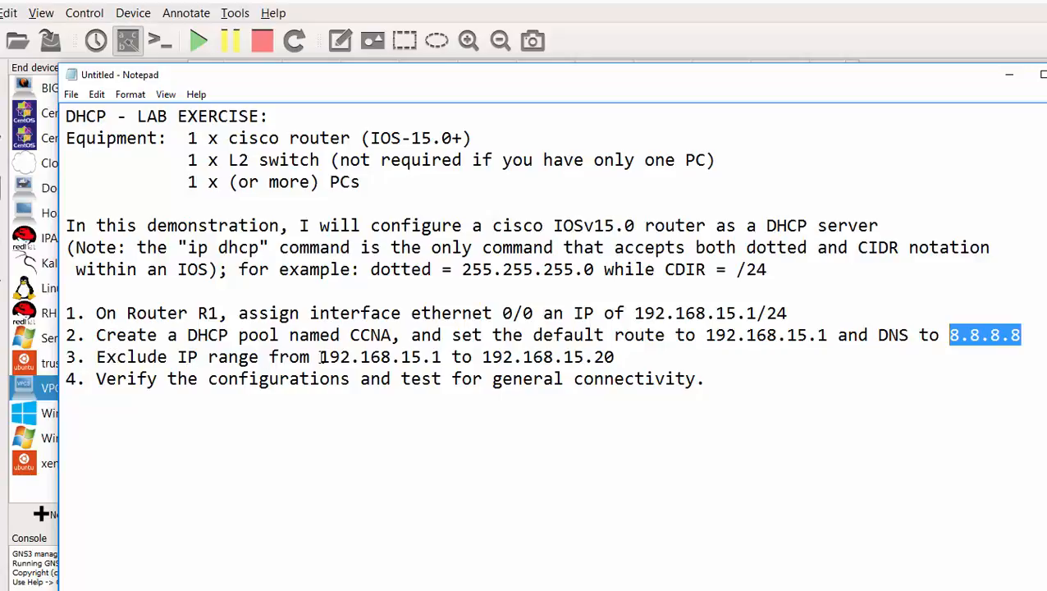
- Highlight step 3's excluded range from 192.168.15.1 and step 4's verification and connectivity tasks
drag(319, 359, 201, 359)
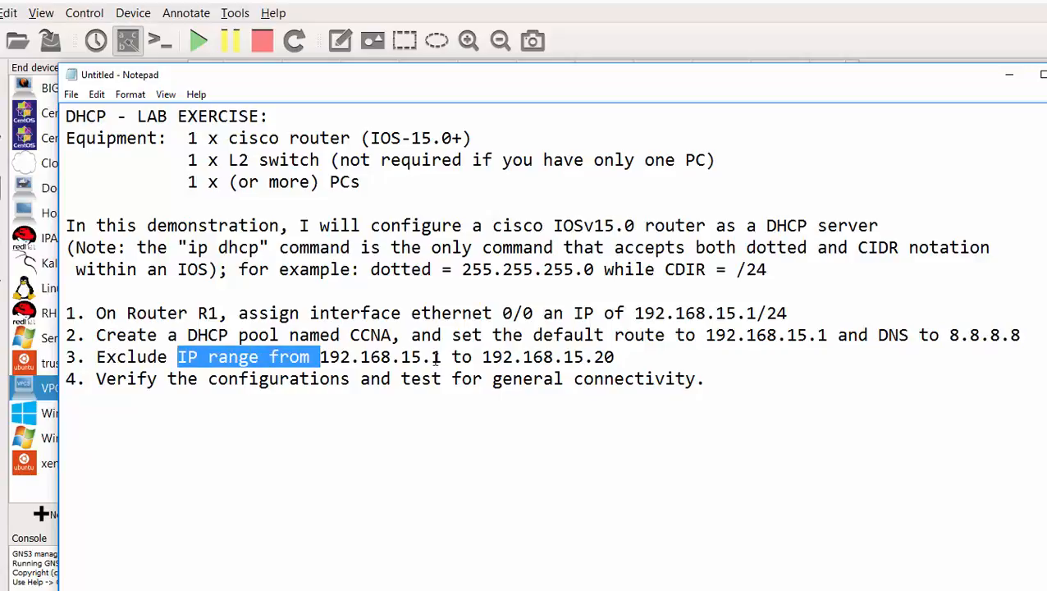
drag(443, 358, 426, 359)
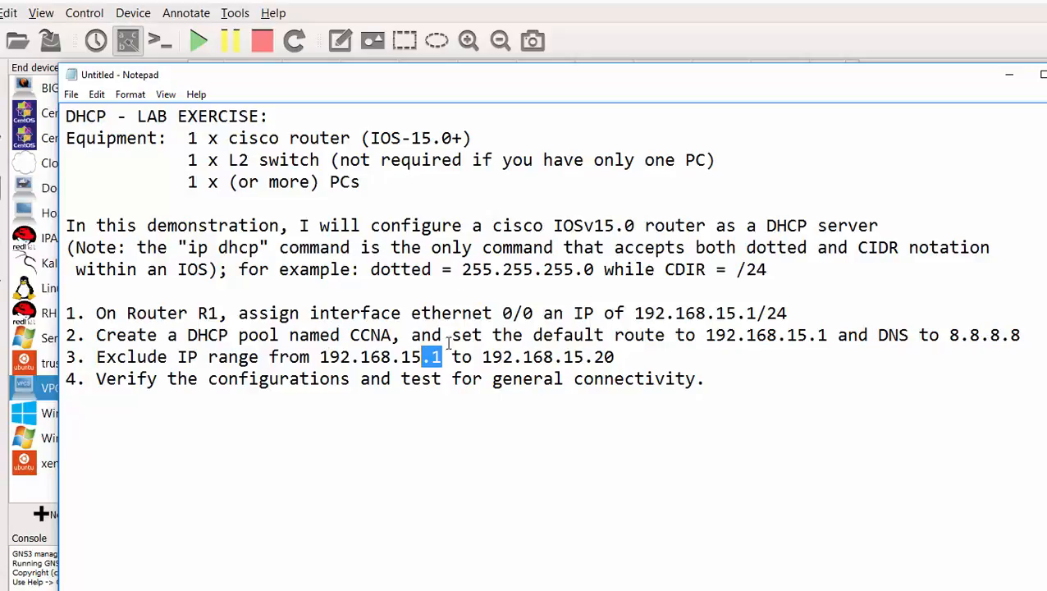
drag(446, 357, 323, 361)
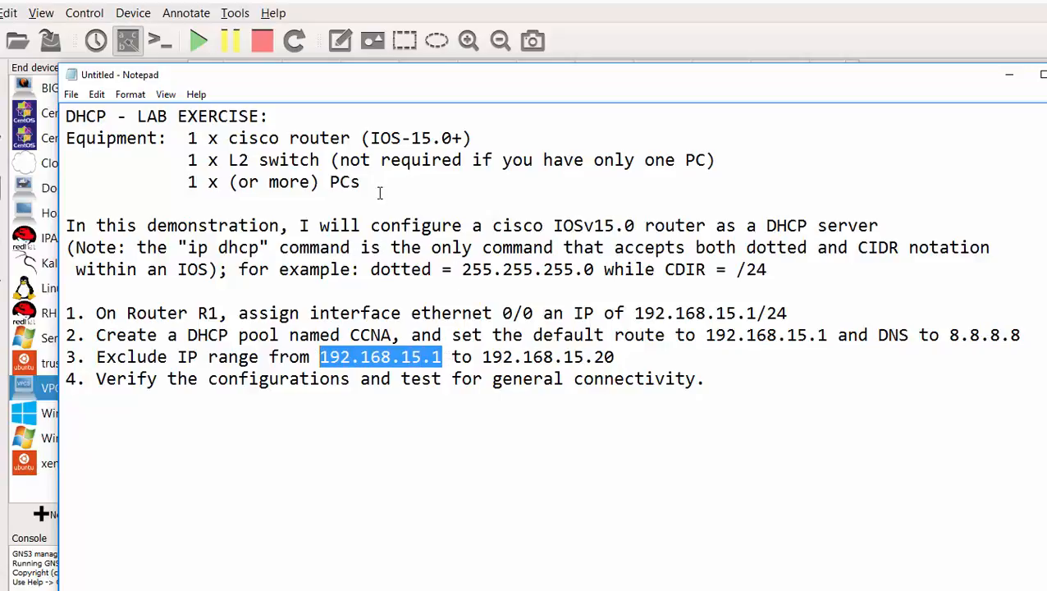
drag(756, 313, 626, 314)
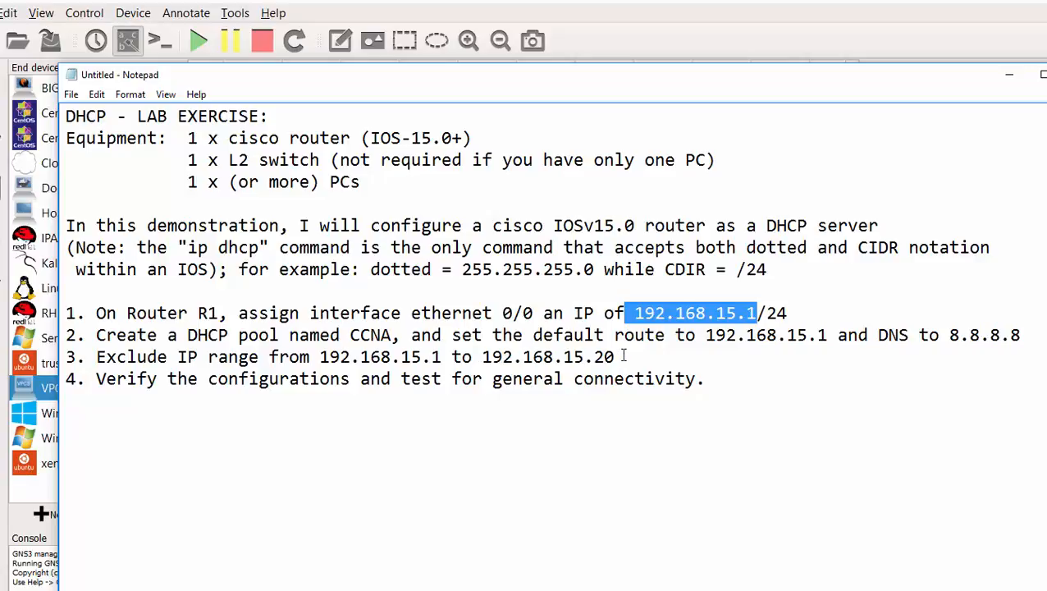
drag(624, 355, 275, 348)
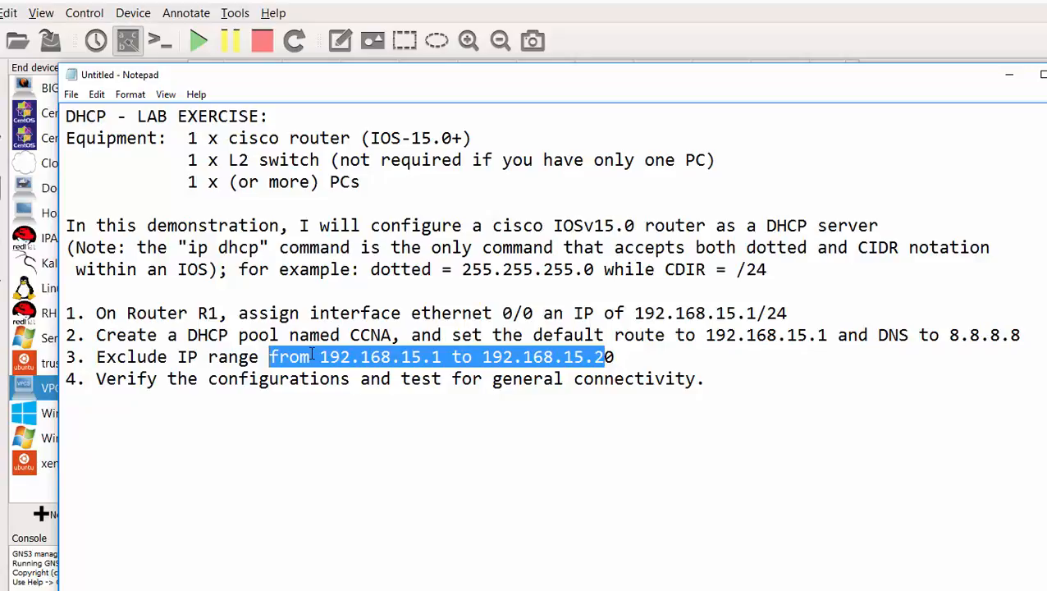
drag(623, 356, 330, 357)
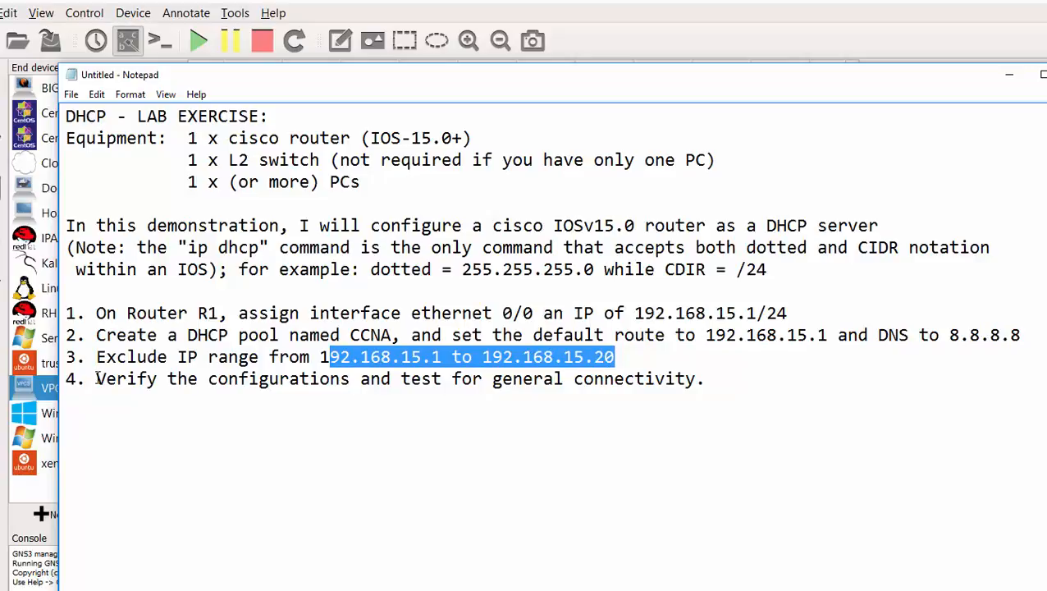
drag(96, 379, 312, 378)
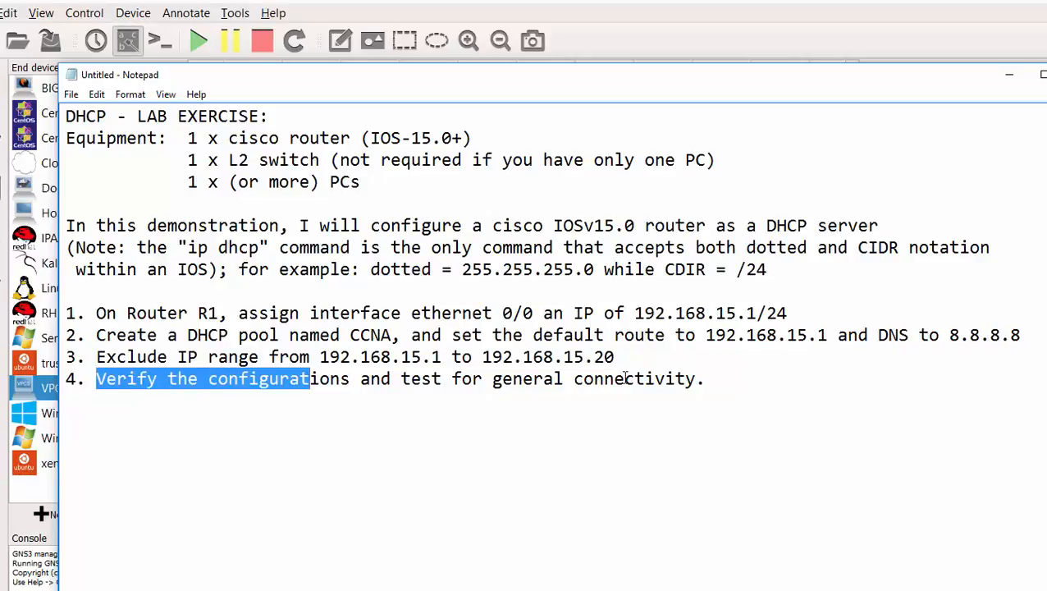
drag(711, 379, 460, 380)
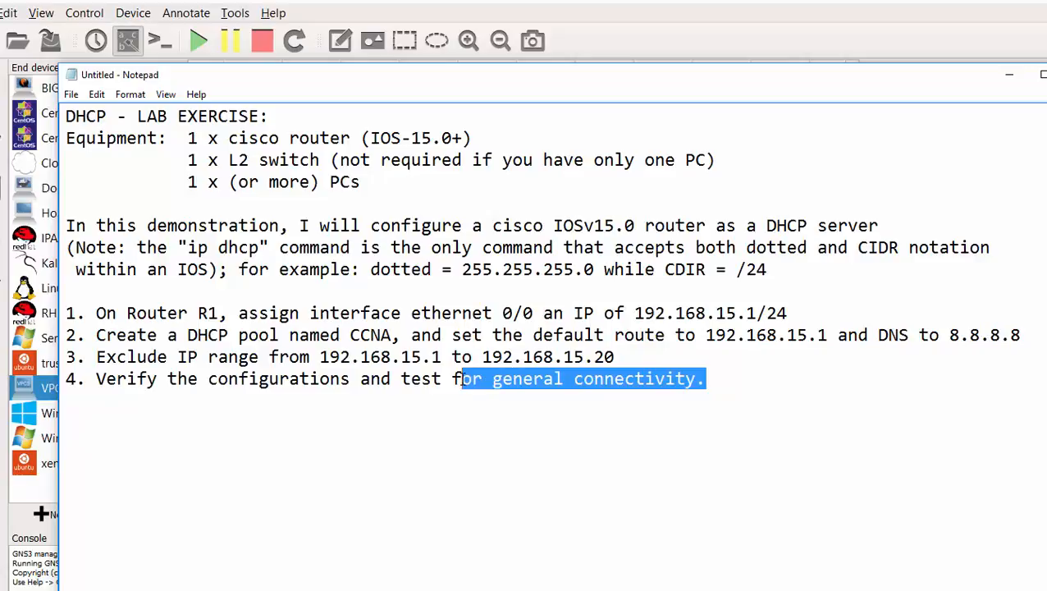
click(1008, 75)
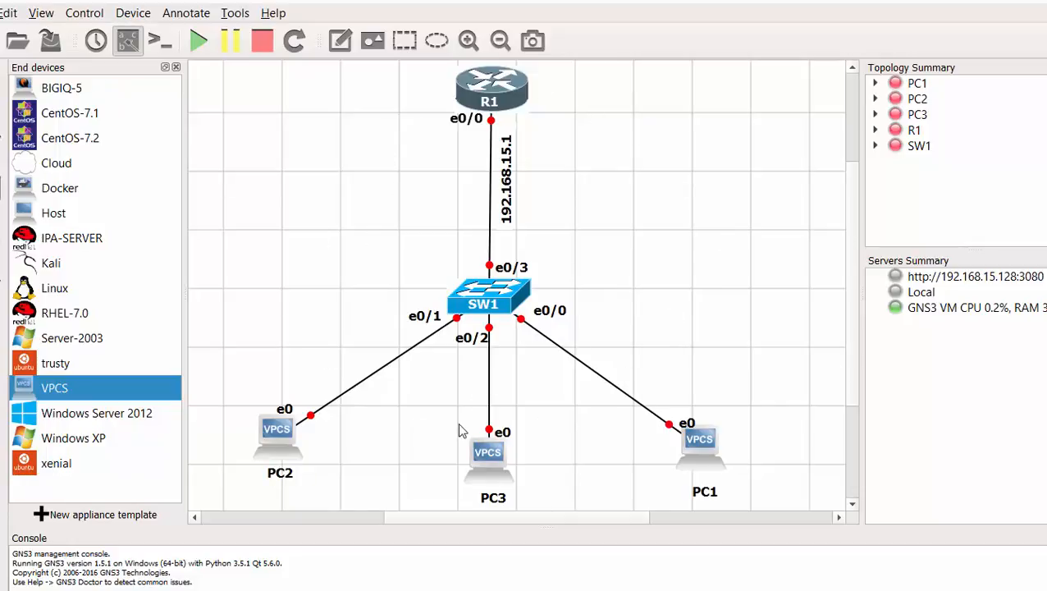
- Start all devices in the topology with the green Start button
click(198, 41)
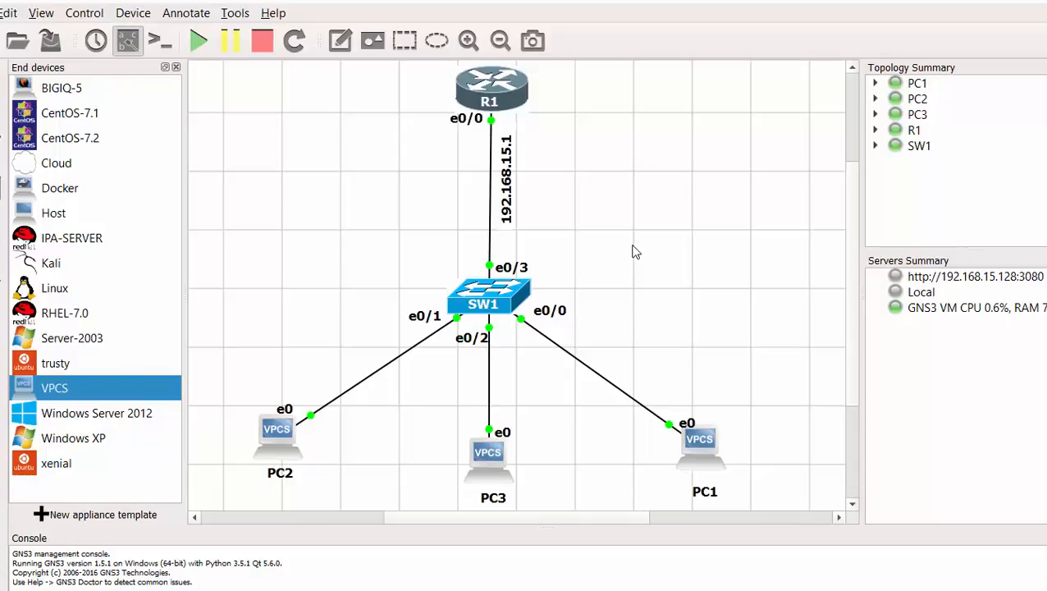
double_click(496, 291)
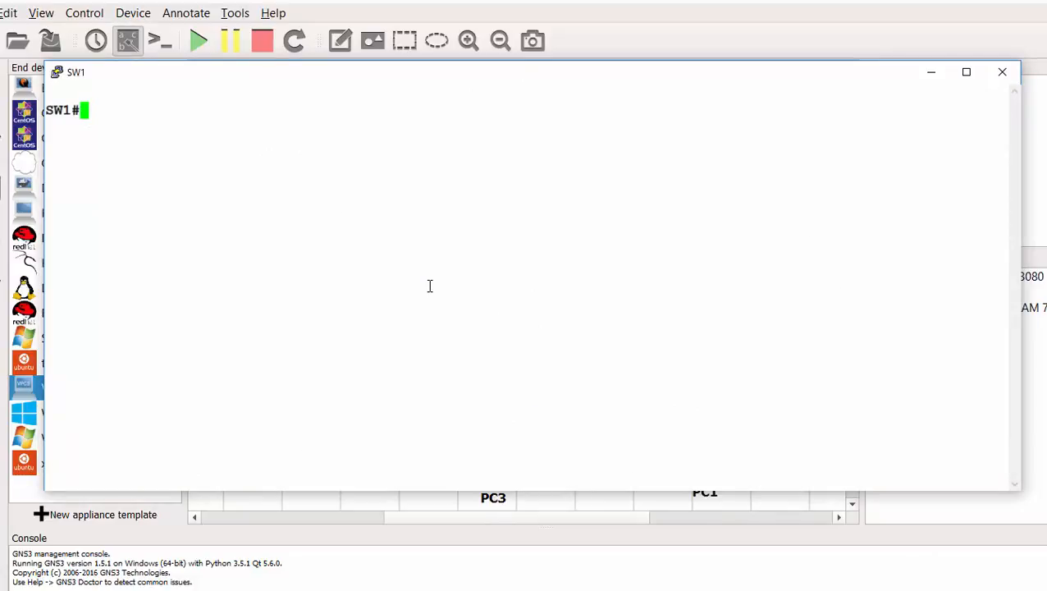
text(show)
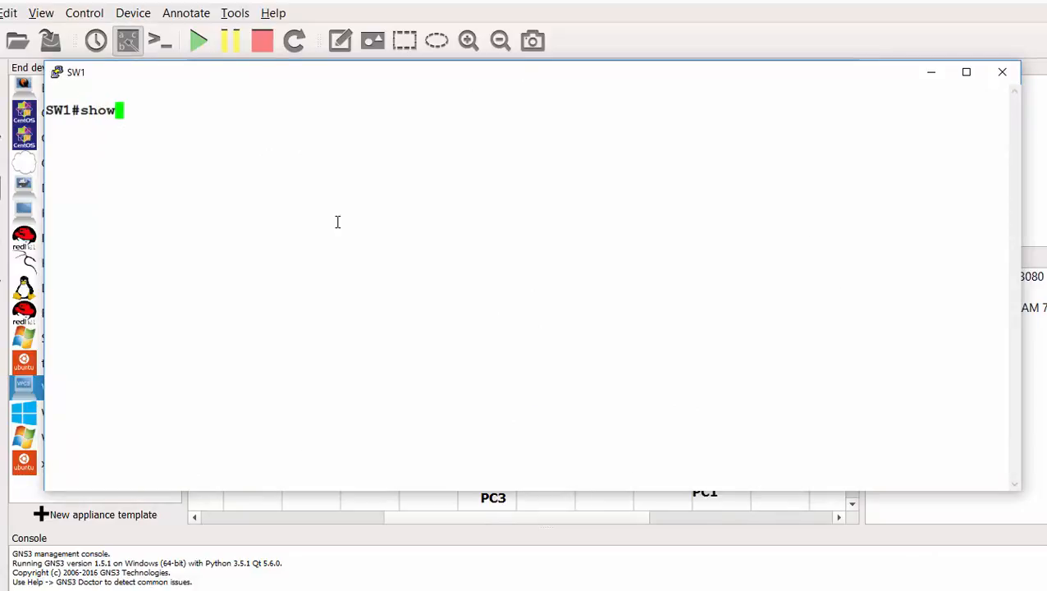
text( ip int)
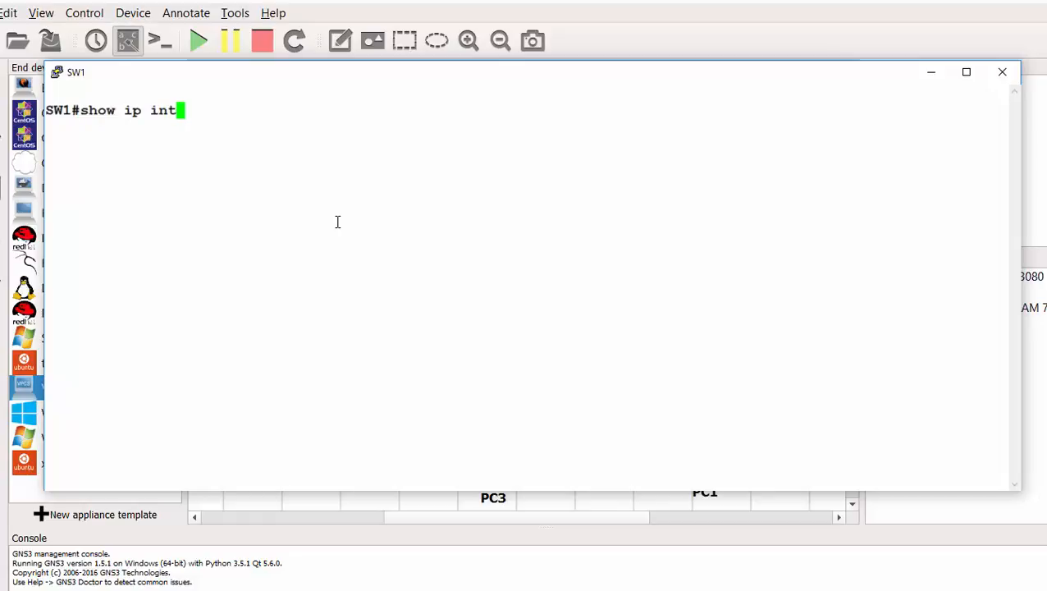
text( br)
key(Return)
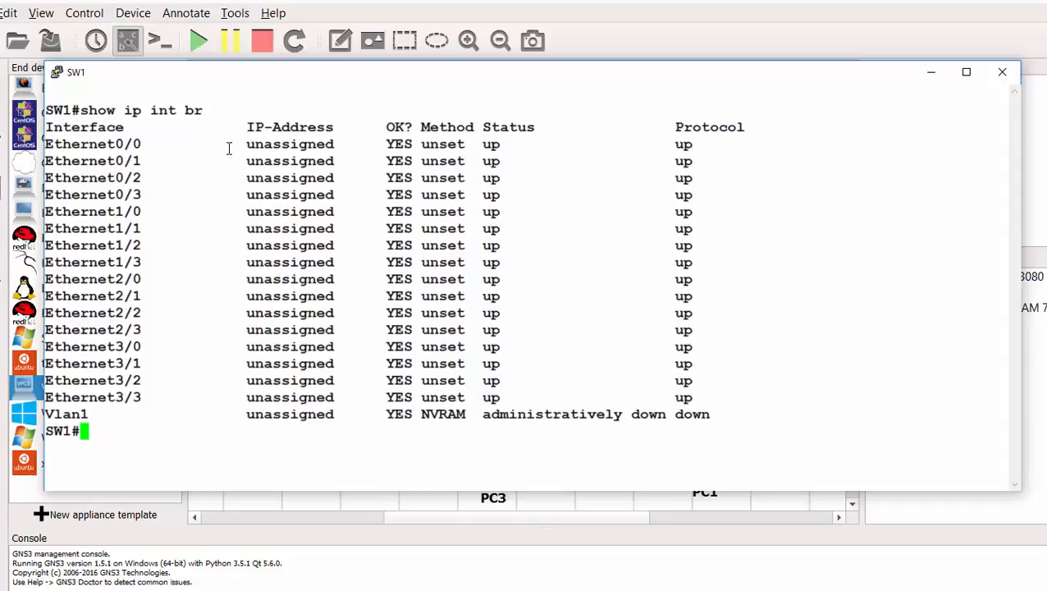
double_click(491, 144)
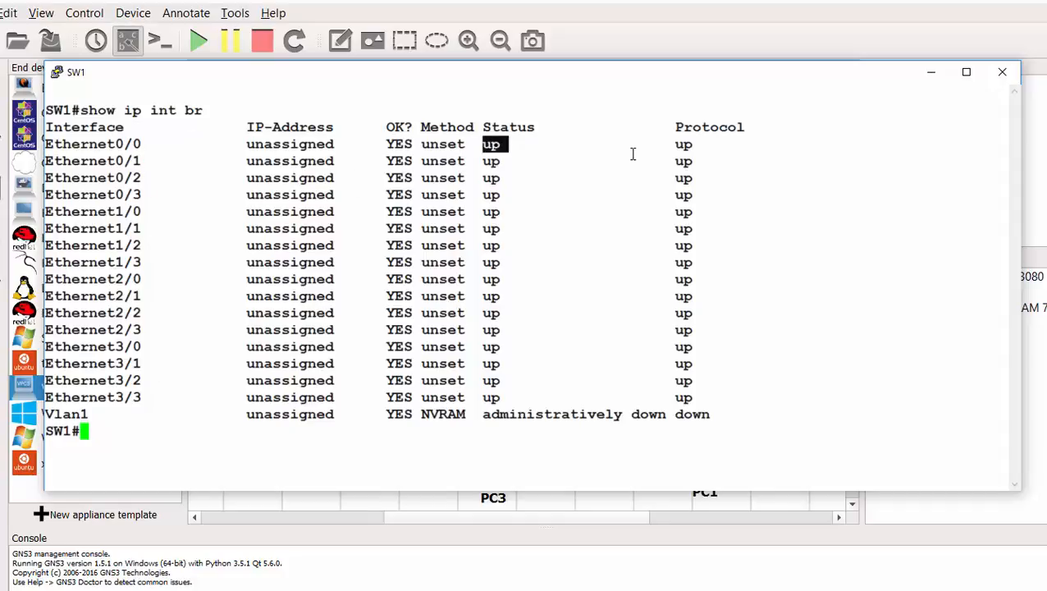
double_click(681, 144)
double_click(495, 178)
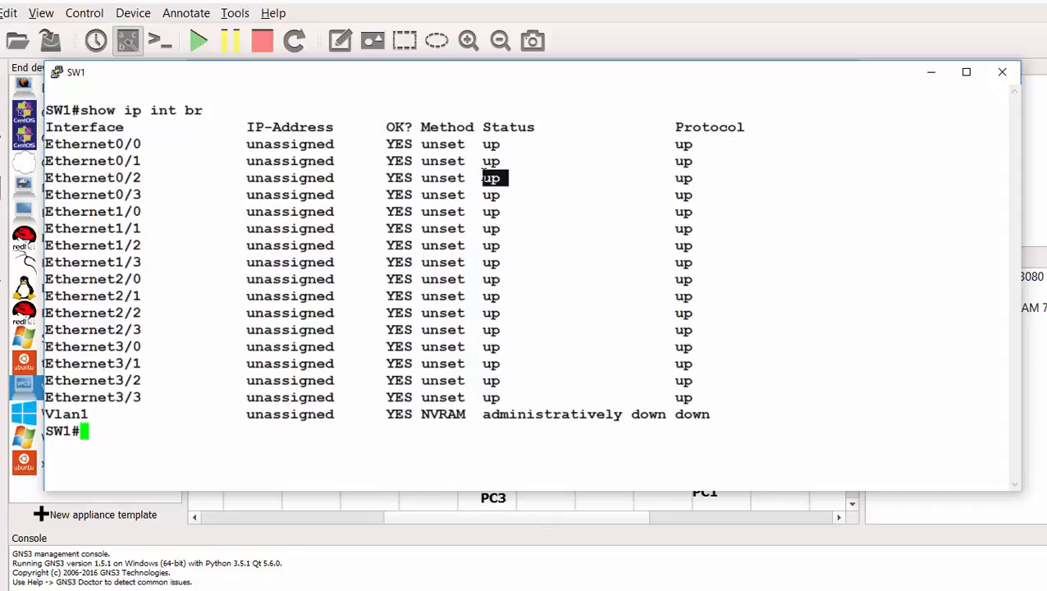
drag(688, 178, 657, 187)
drag(508, 212, 465, 213)
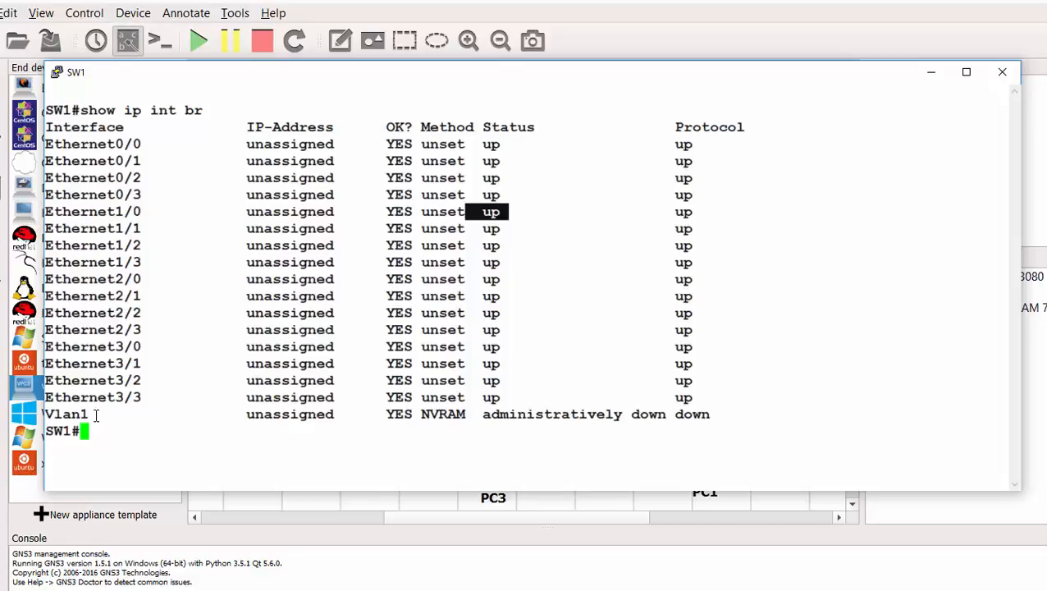
drag(97, 413, 46, 417)
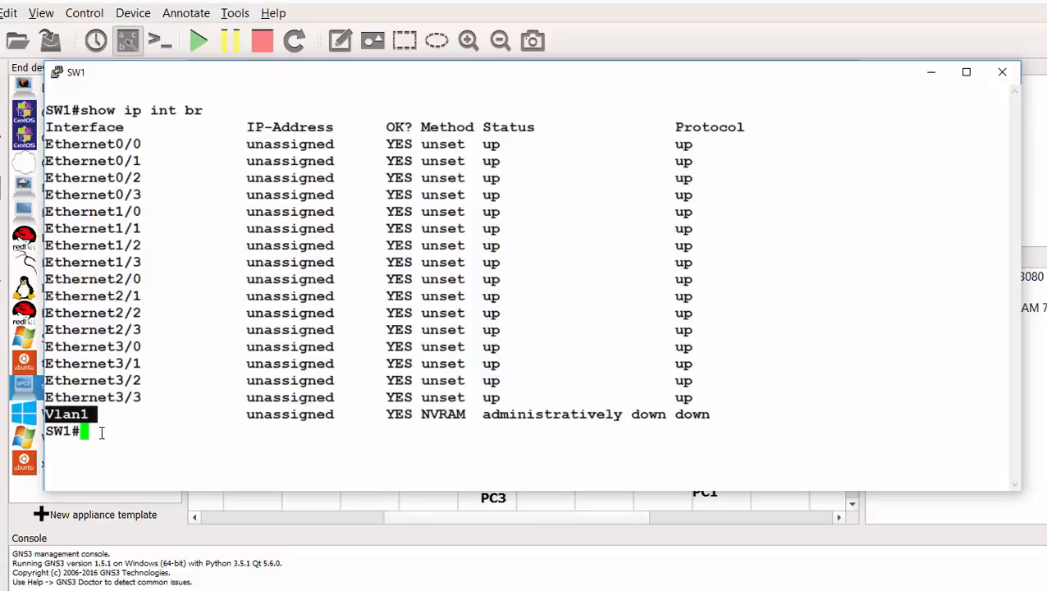
click(102, 432)
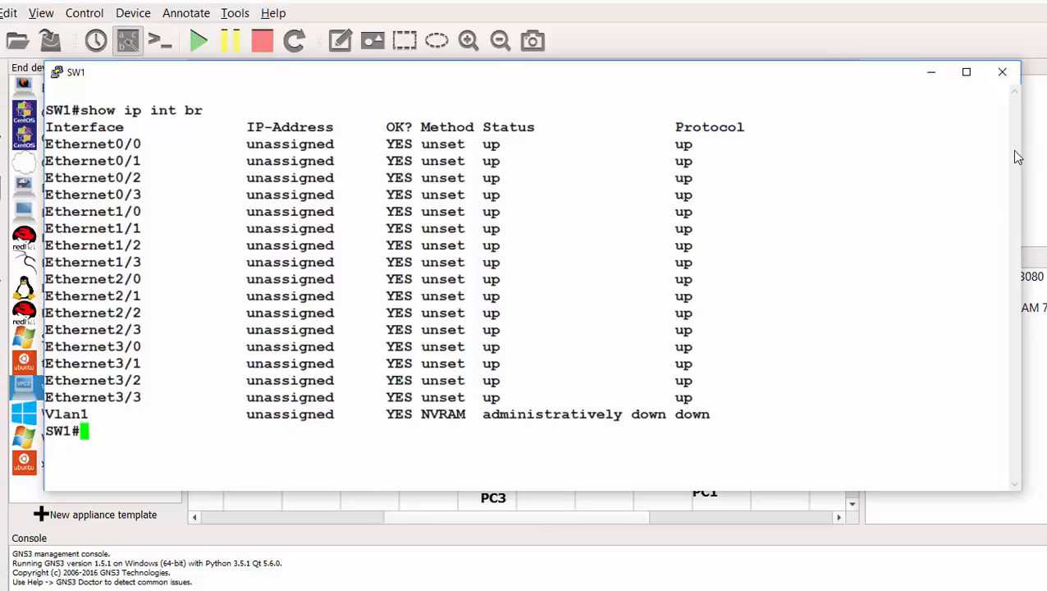
click(1003, 71)
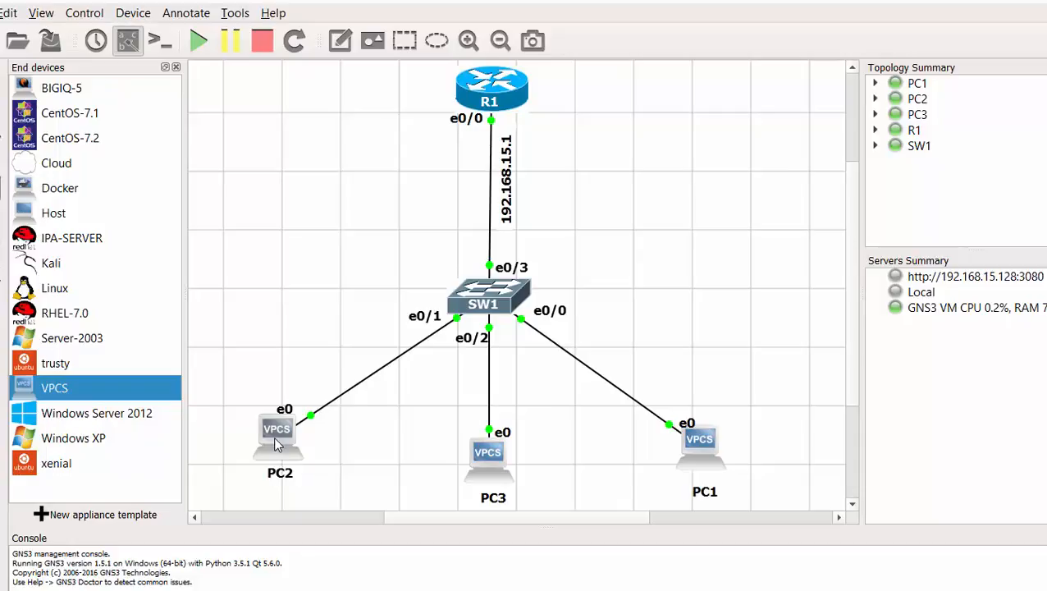
mouse_move(276, 444)
double_click(276, 434)
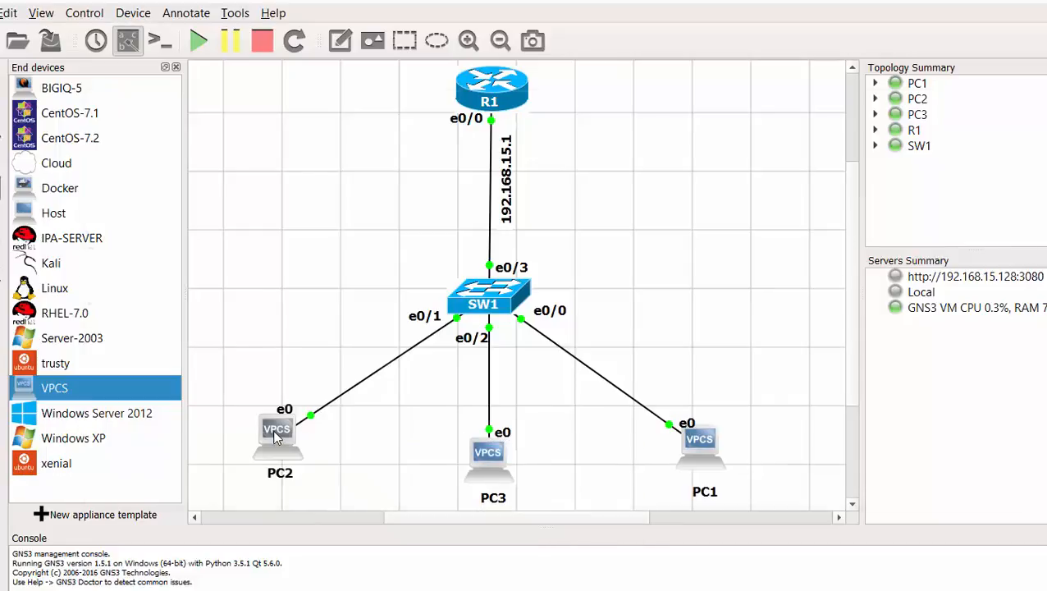
text(ip sh)
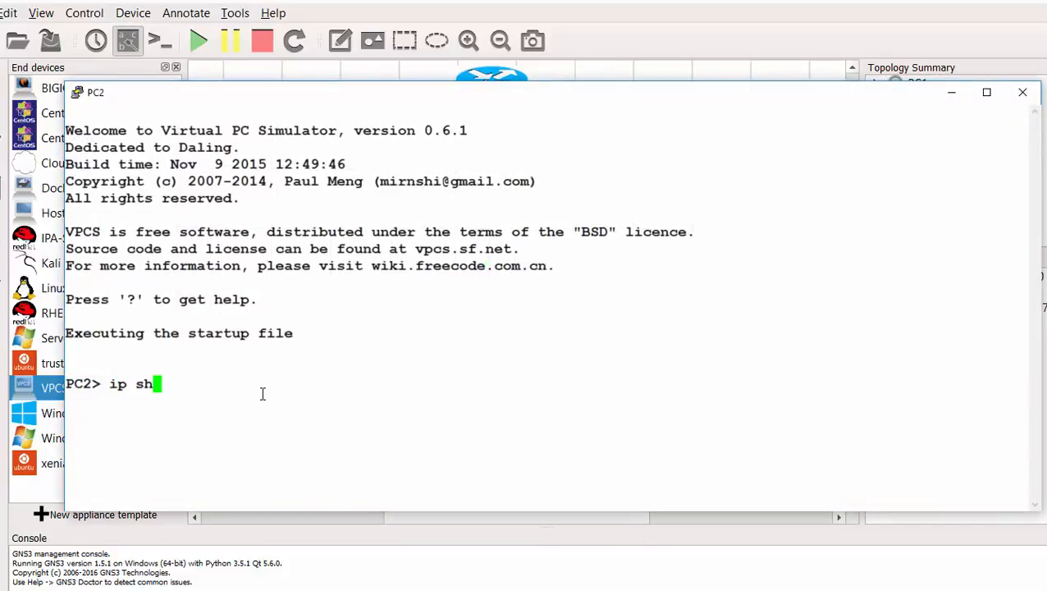
key(BackSpace)
key(BackSpace)
key(BackSpace)
key(BackSpace)
key(BackSpace)
text(show)
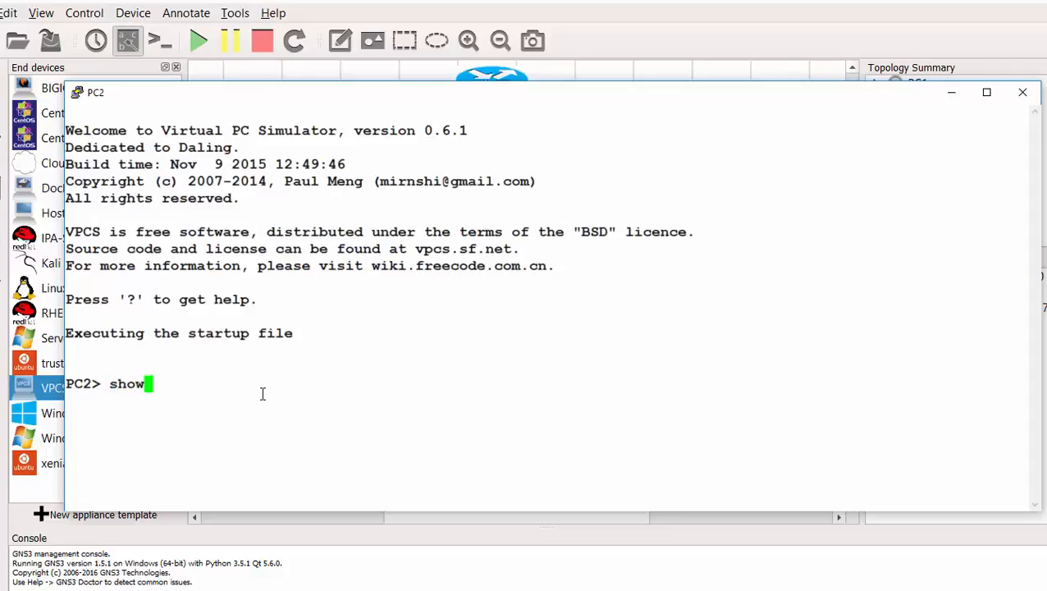
text( ip)
key(Return)
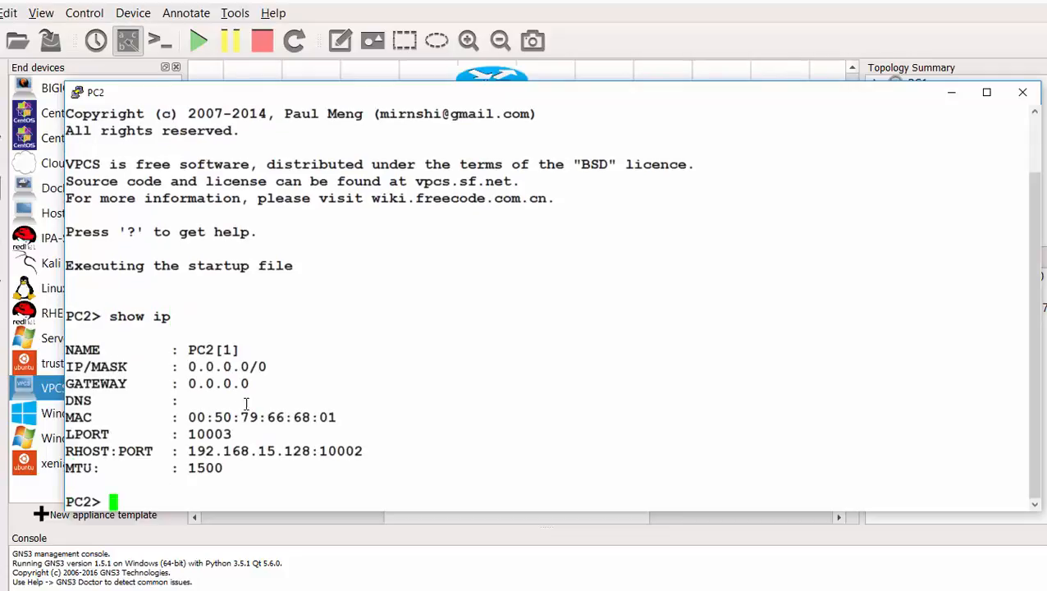
drag(182, 367, 267, 367)
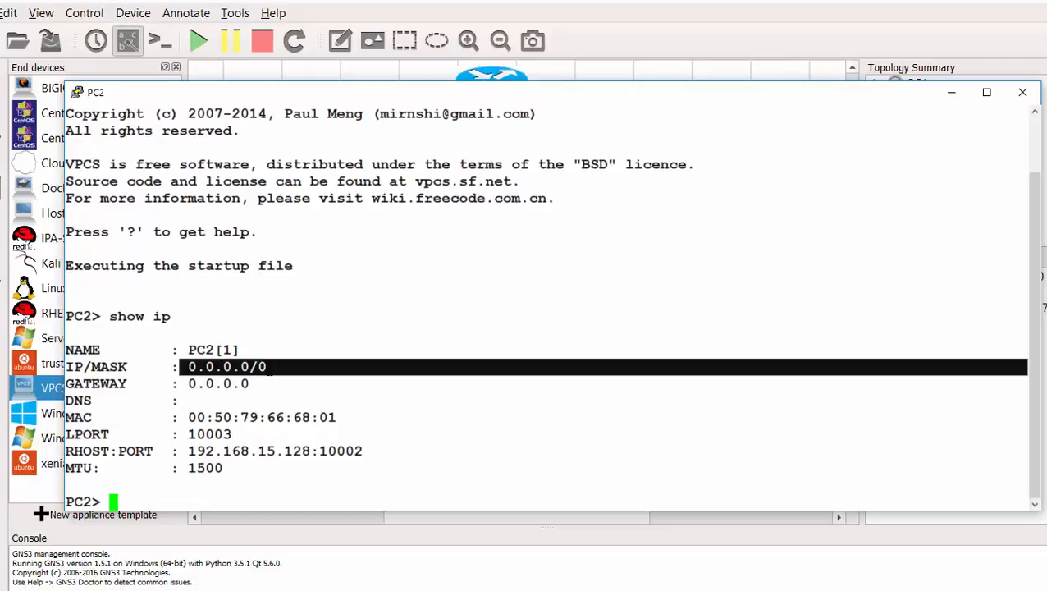
double_click(71, 367)
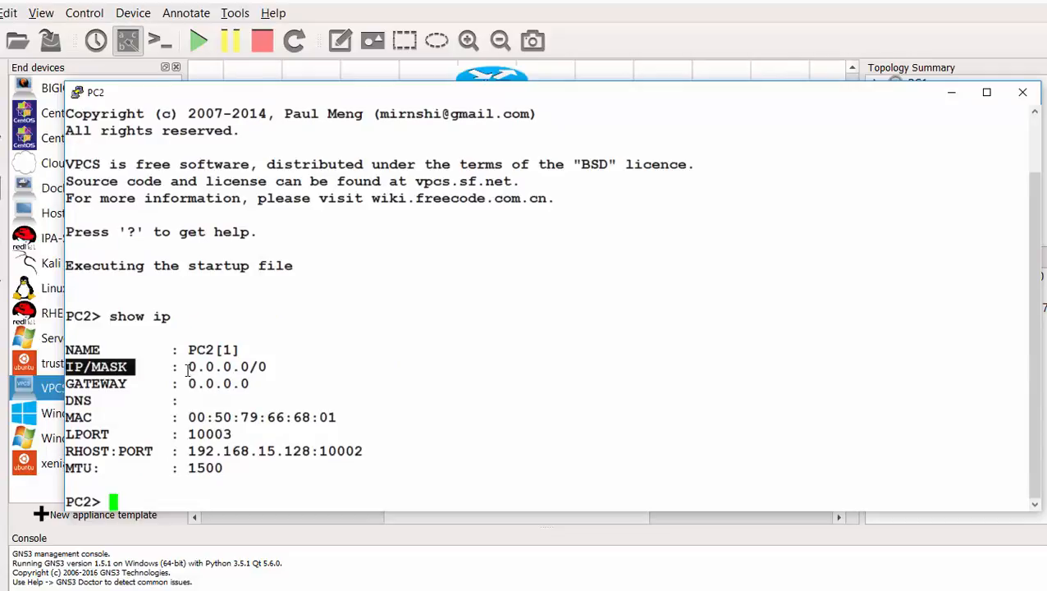
drag(187, 367, 267, 367)
drag(83, 381, 249, 383)
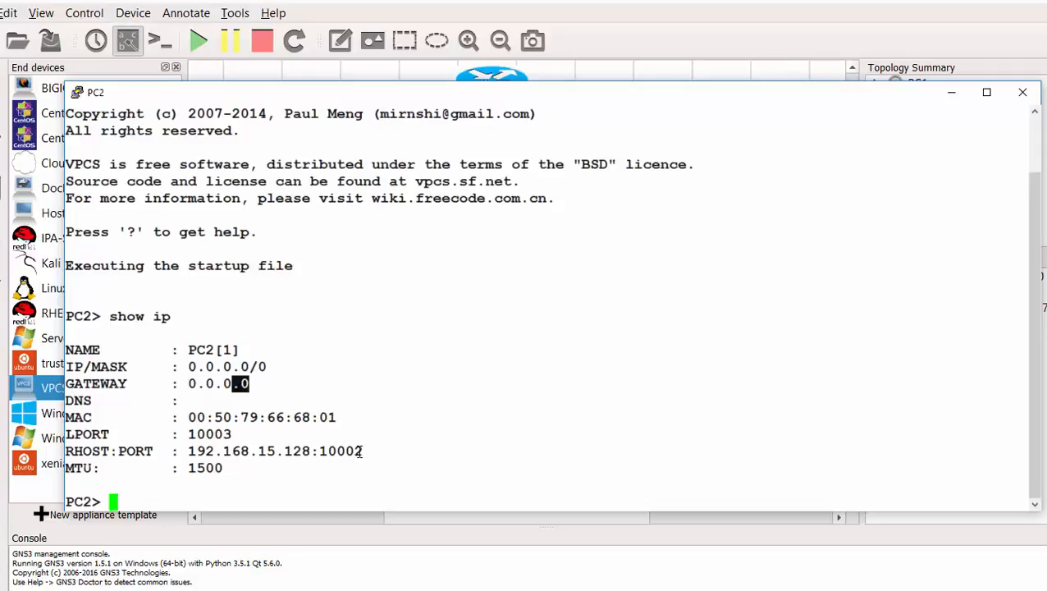
drag(363, 451, 213, 451)
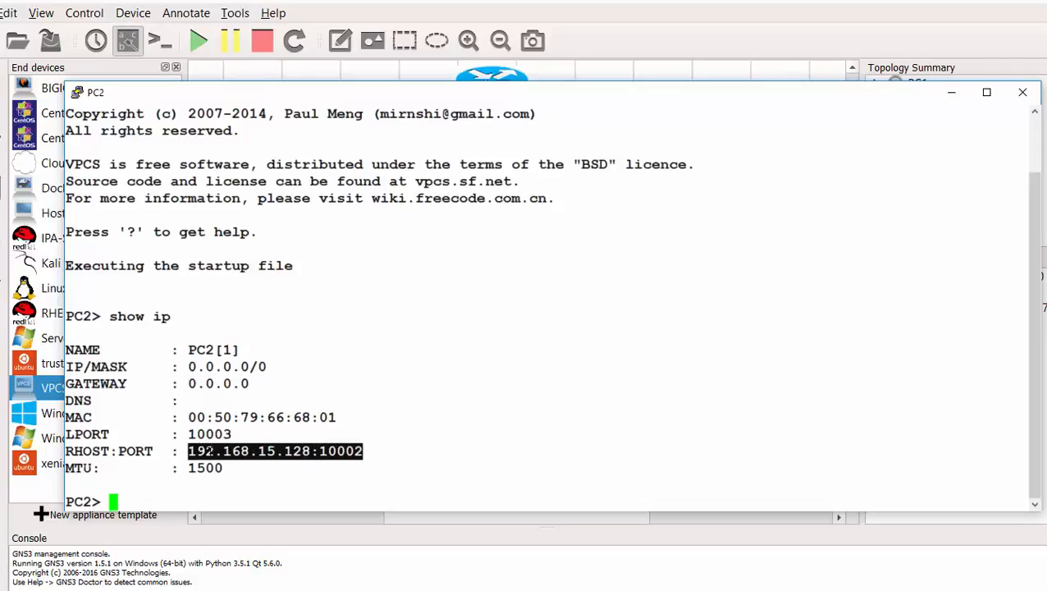
click(266, 367)
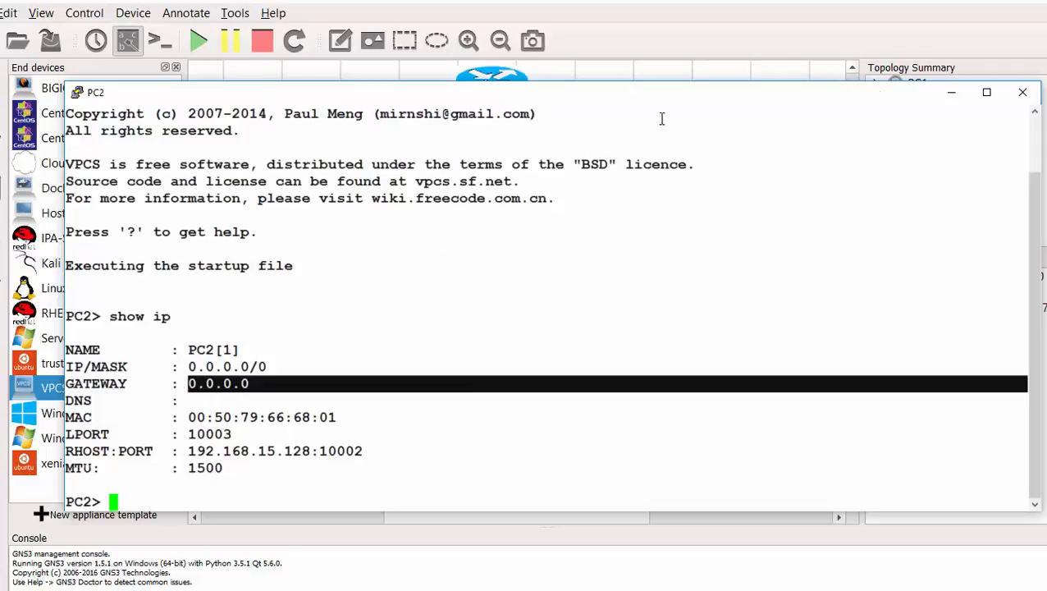
click(1022, 92)
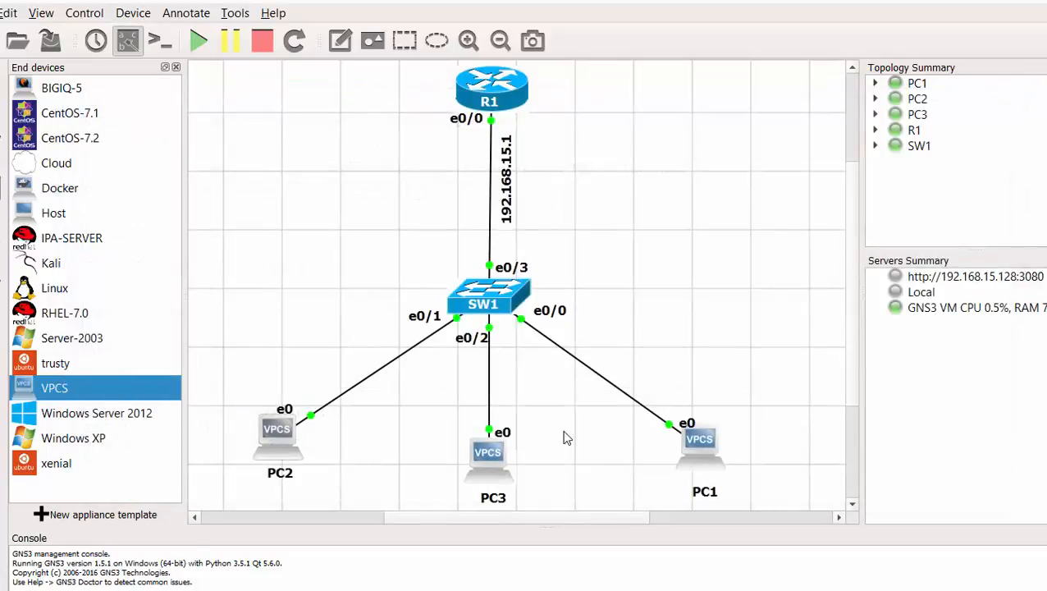
- Run show ip on PC3, confirm address 0.0.0.0/0 and gateway 0.0.0.0, then close it
double_click(487, 460)
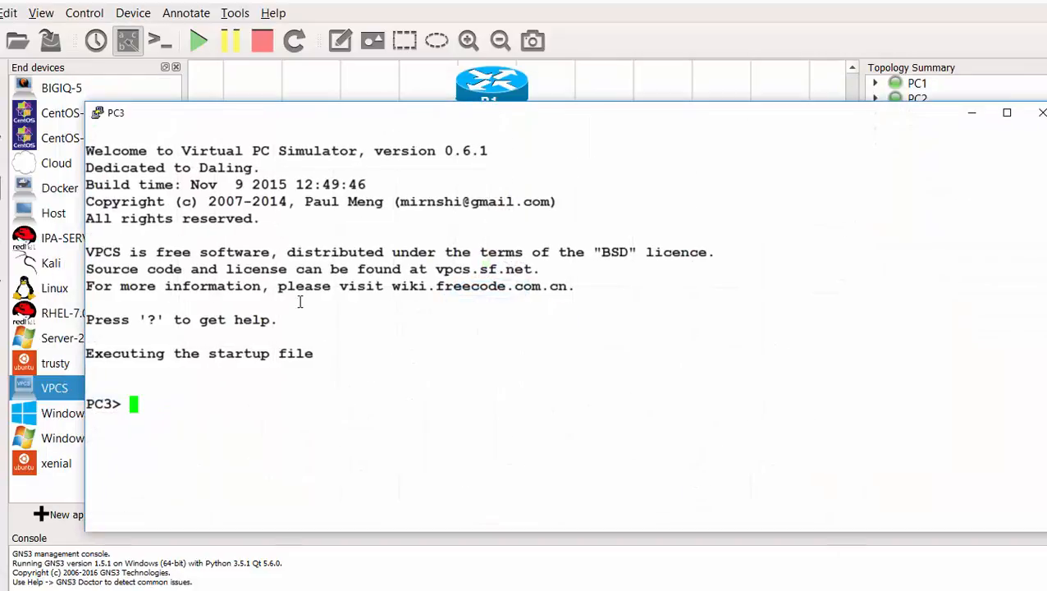
text(show ip)
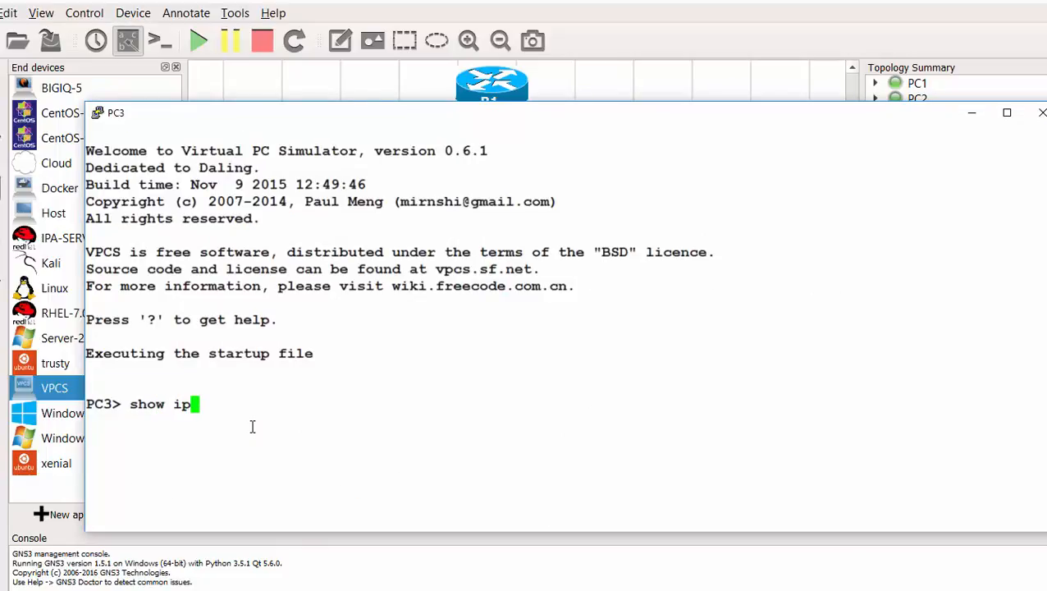
key(Return)
drag(288, 387, 208, 387)
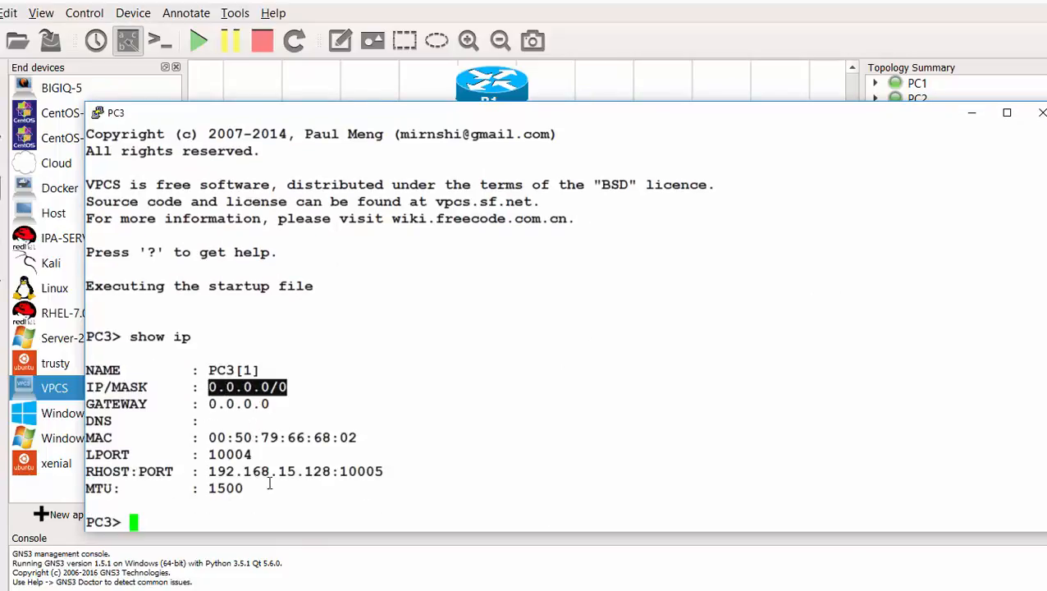
drag(271, 404, 208, 404)
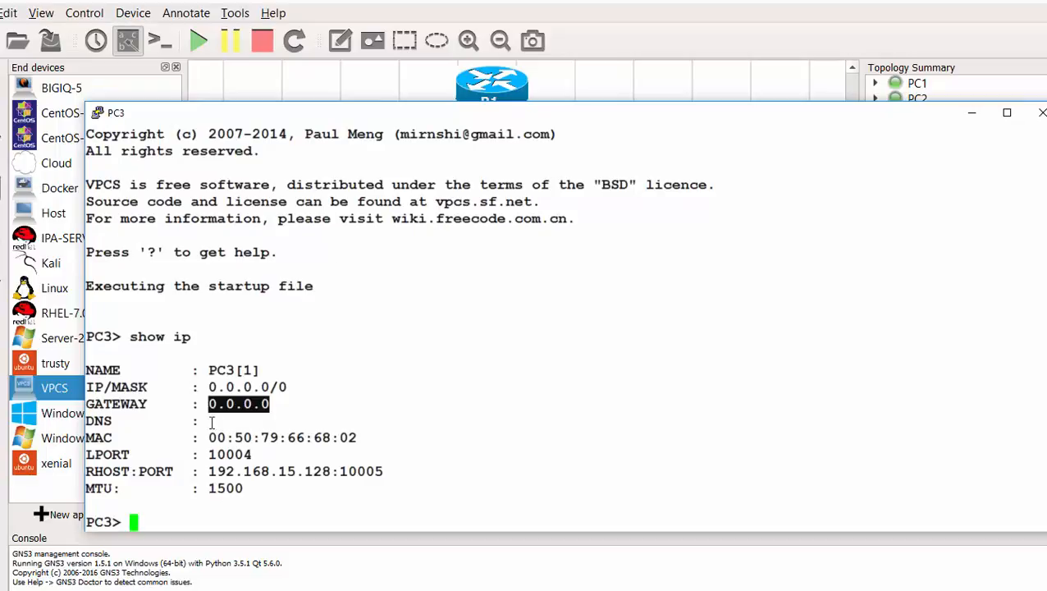
click(1043, 112)
- Run show ip on PC1, confirm its 0.0.0.0 address and gateway, then close its console
double_click(698, 445)
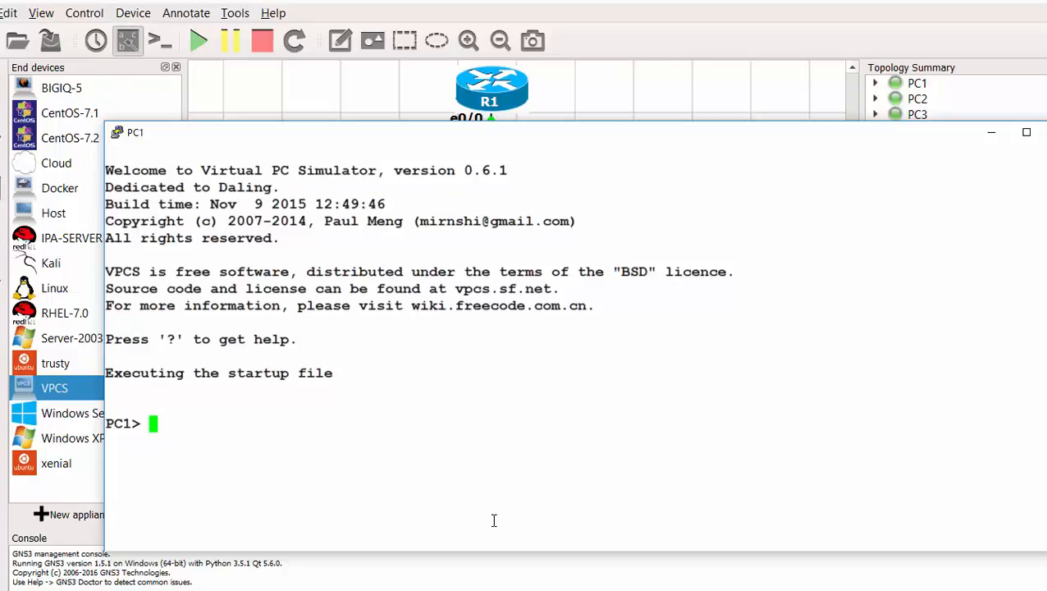
text(show ip)
key(Return)
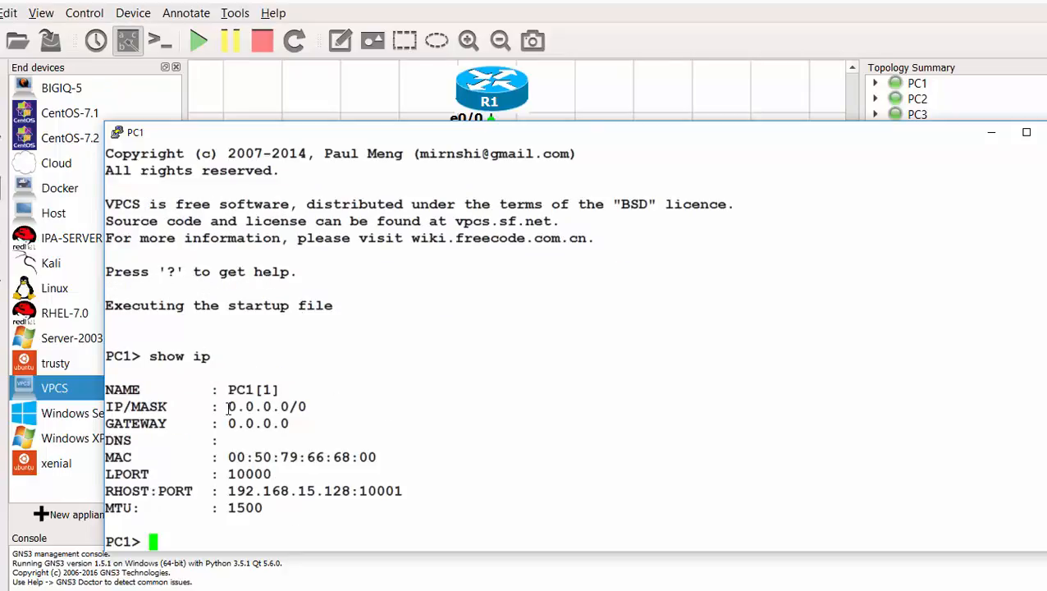
drag(230, 407, 399, 515)
drag(211, 424, 289, 424)
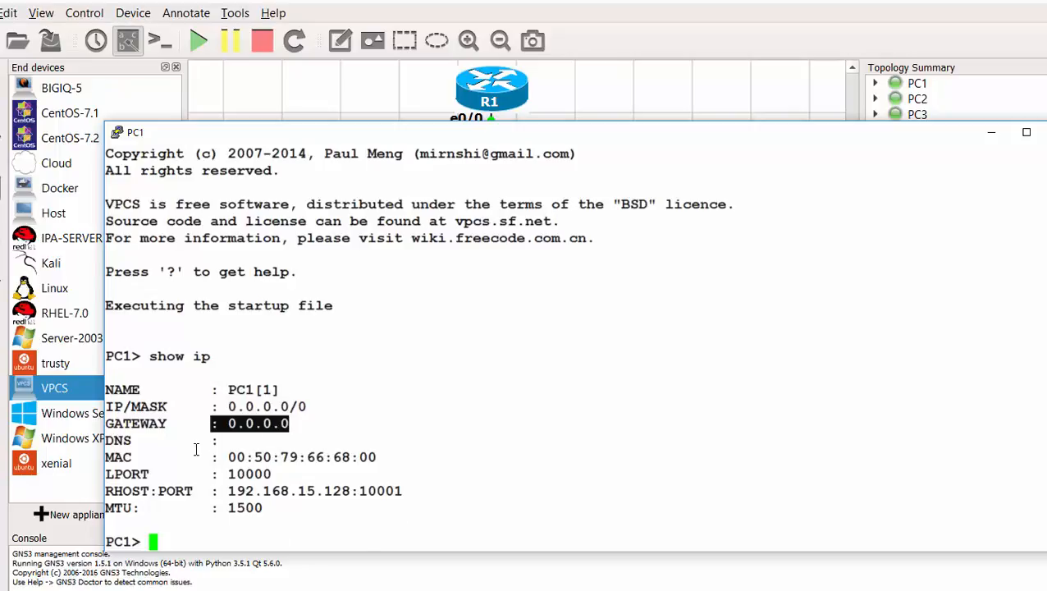
click(1044, 132)
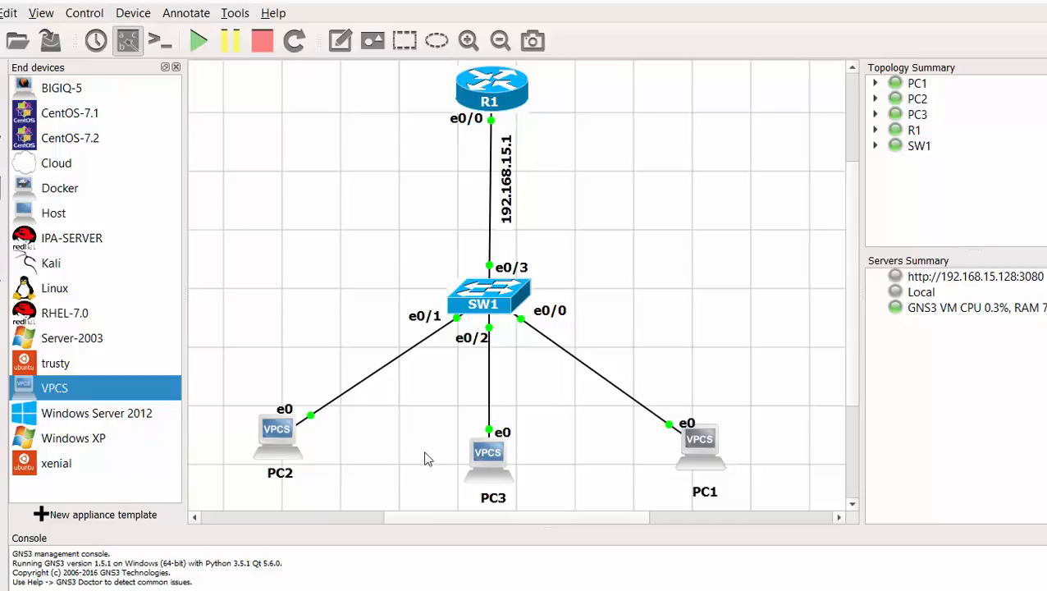
- Open R1's console and enter configuration for interface e0/0 via conf t and int e0/0
mouse_move(504, 95)
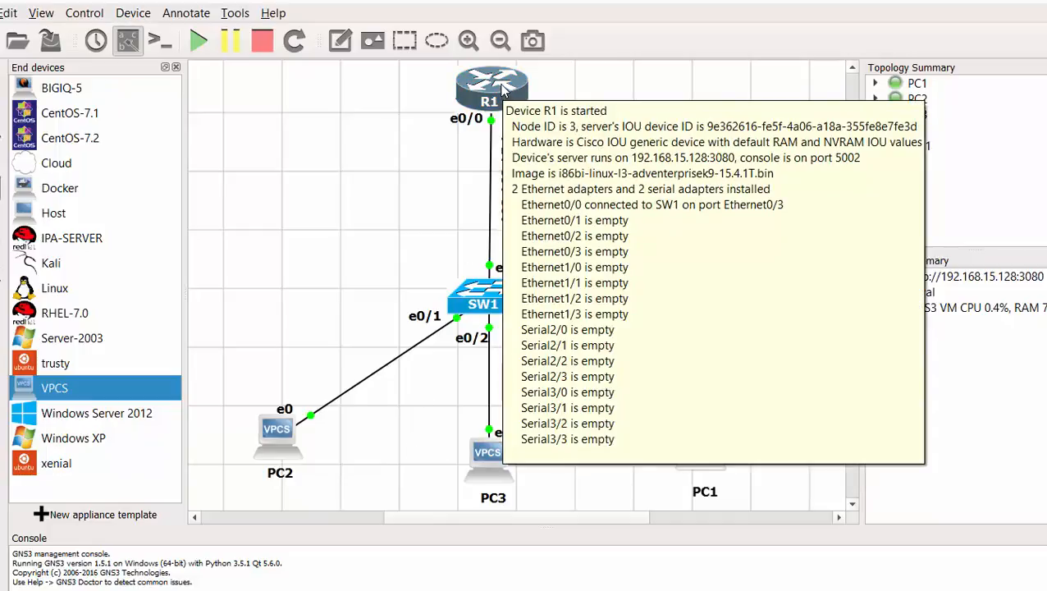
double_click(502, 85)
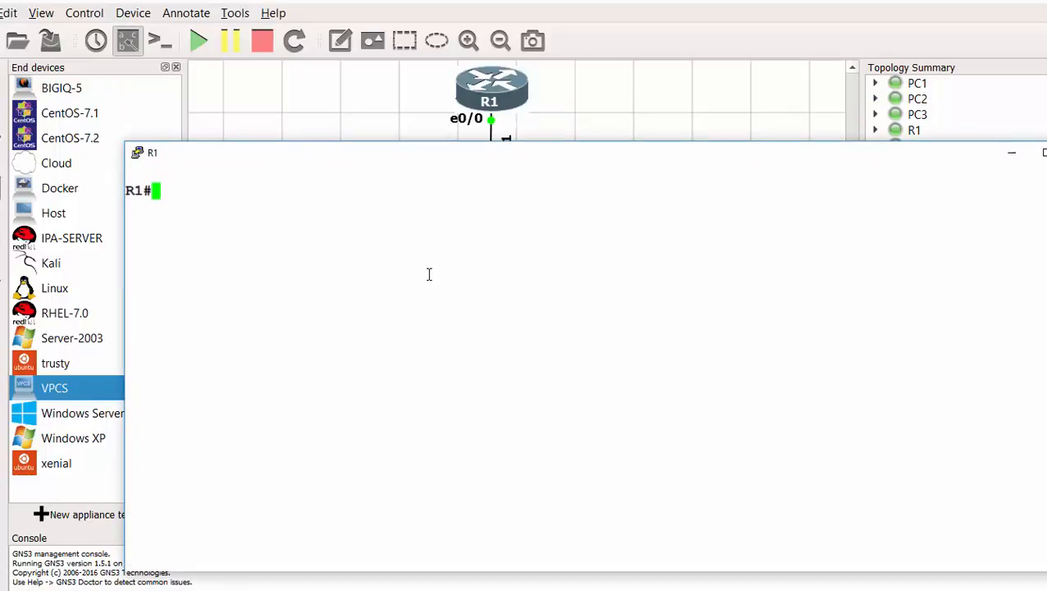
text(conf )
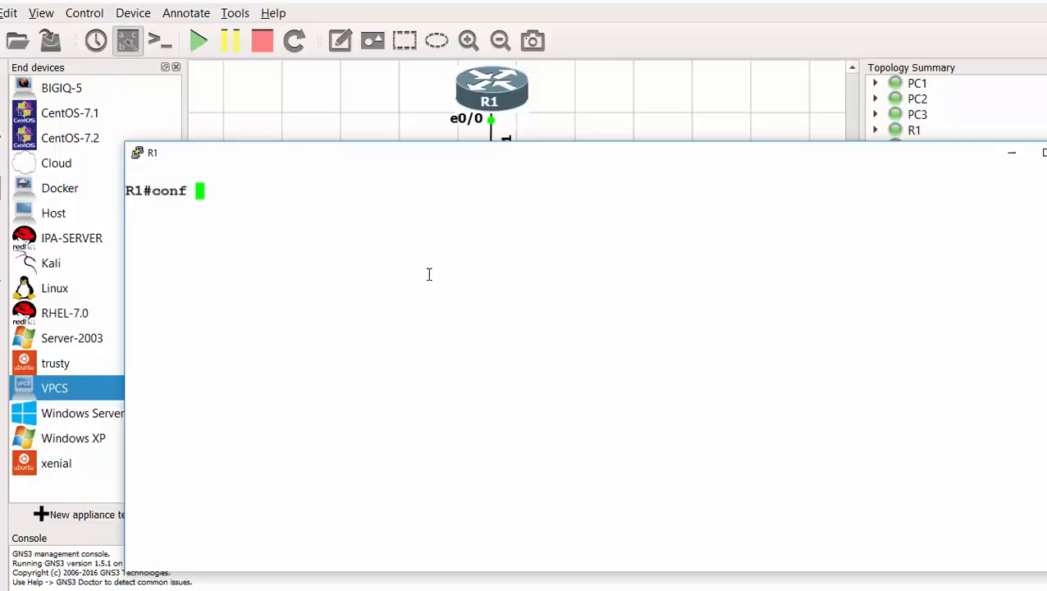
text(t)
key(Return)
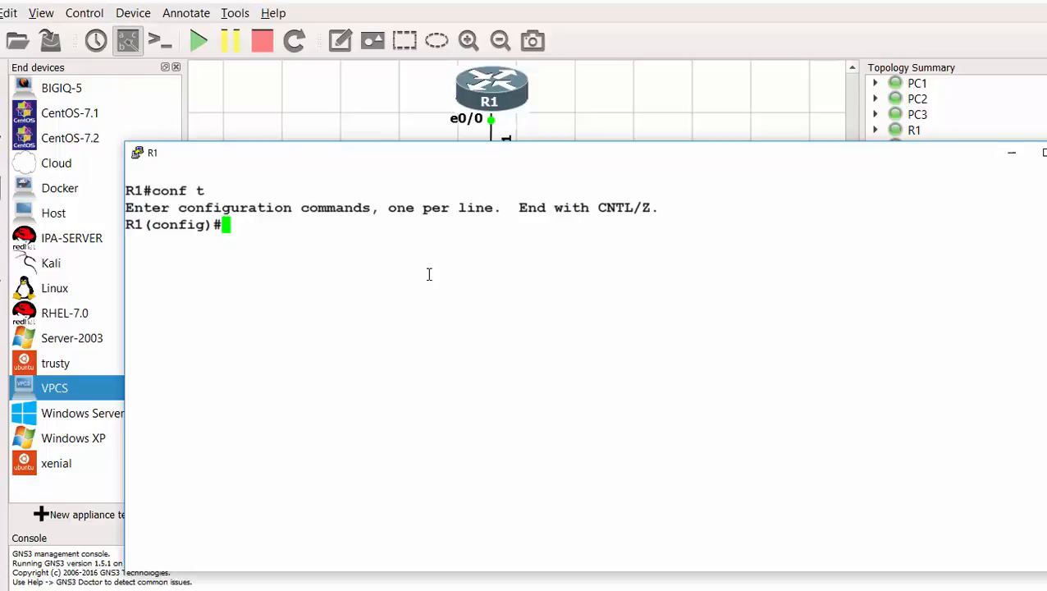
text(int e)
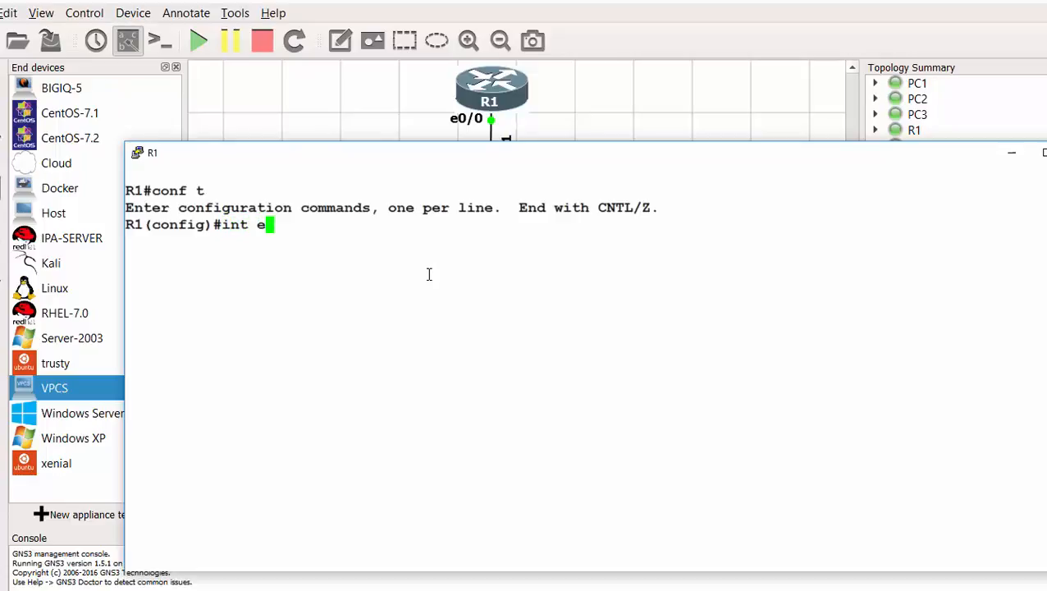
text(0/0)
key(Return)
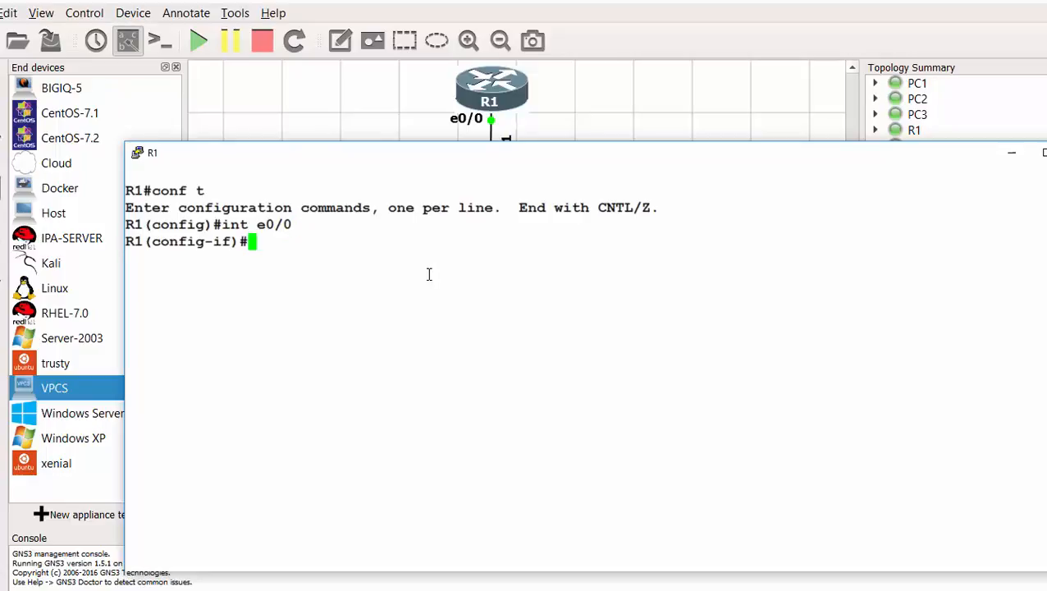
- Assign 192.168.15.1 255.255.255.0 to e0/0, enable it with no shut, then run do show ip int br
text(ip add )
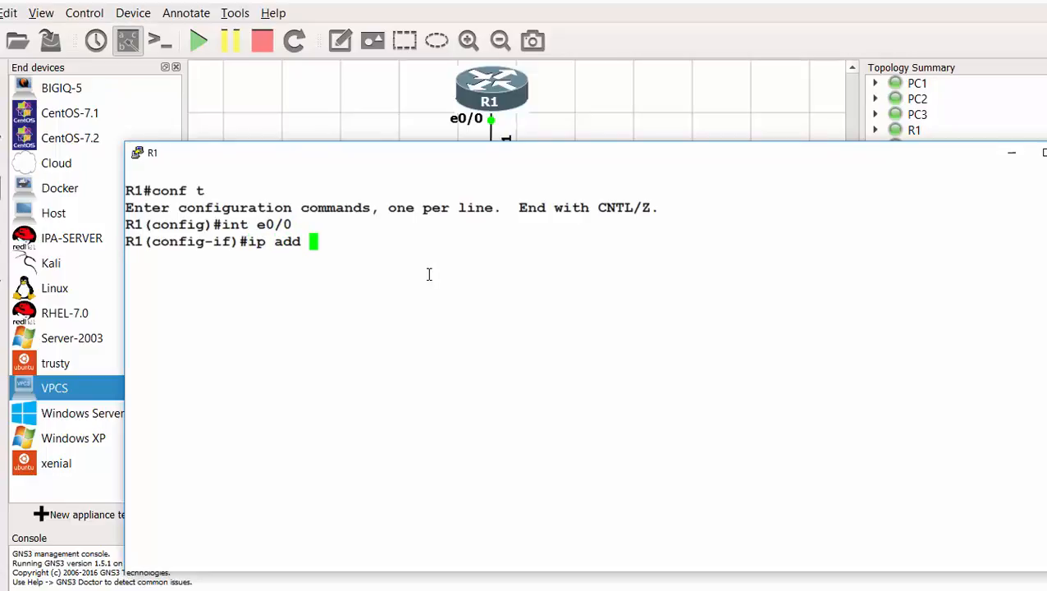
text(192.168)
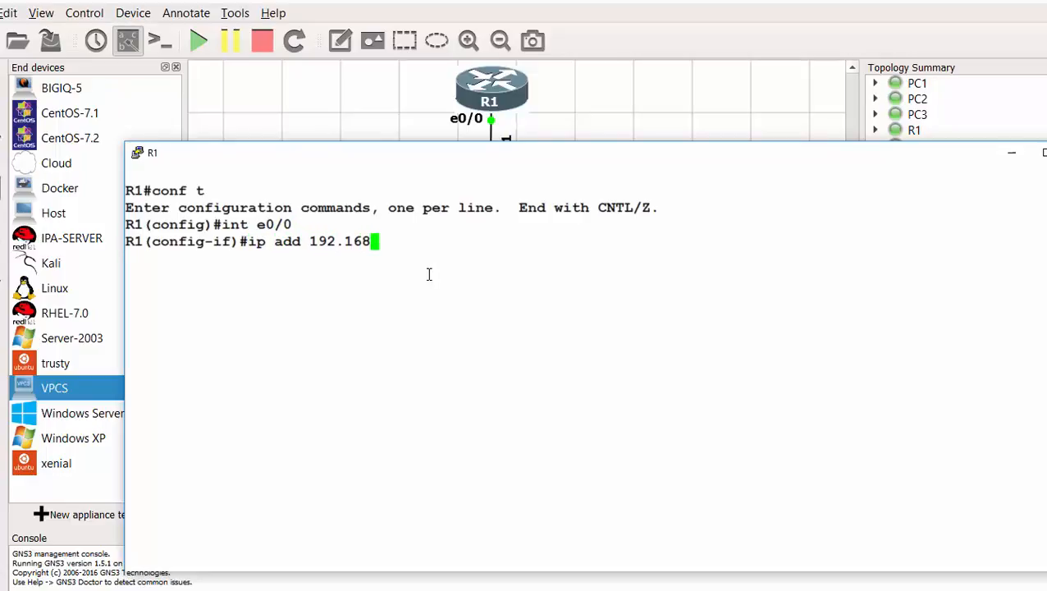
text(.15.1 )
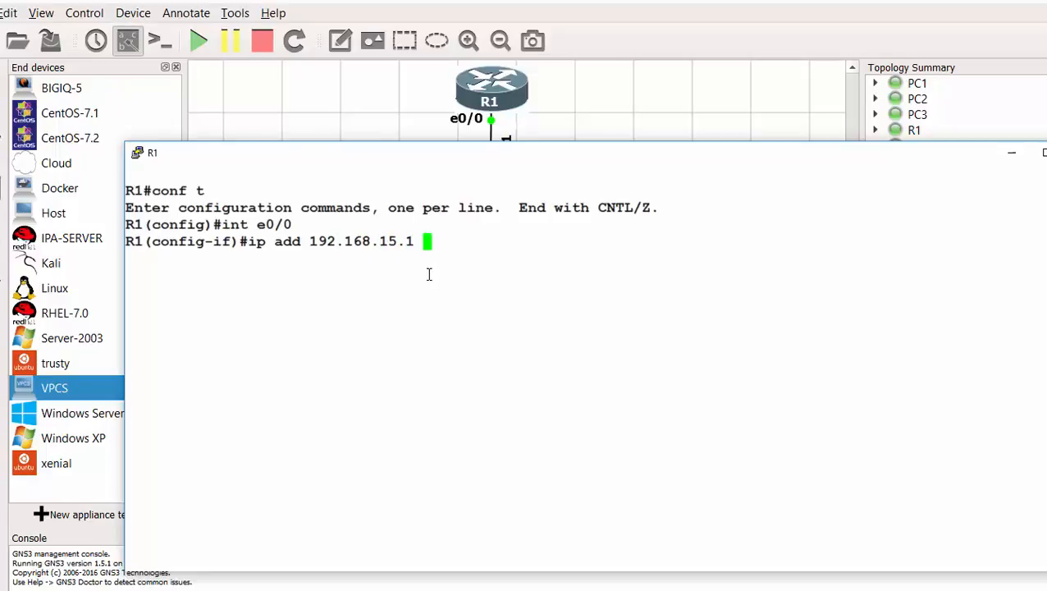
text(255.255.255)
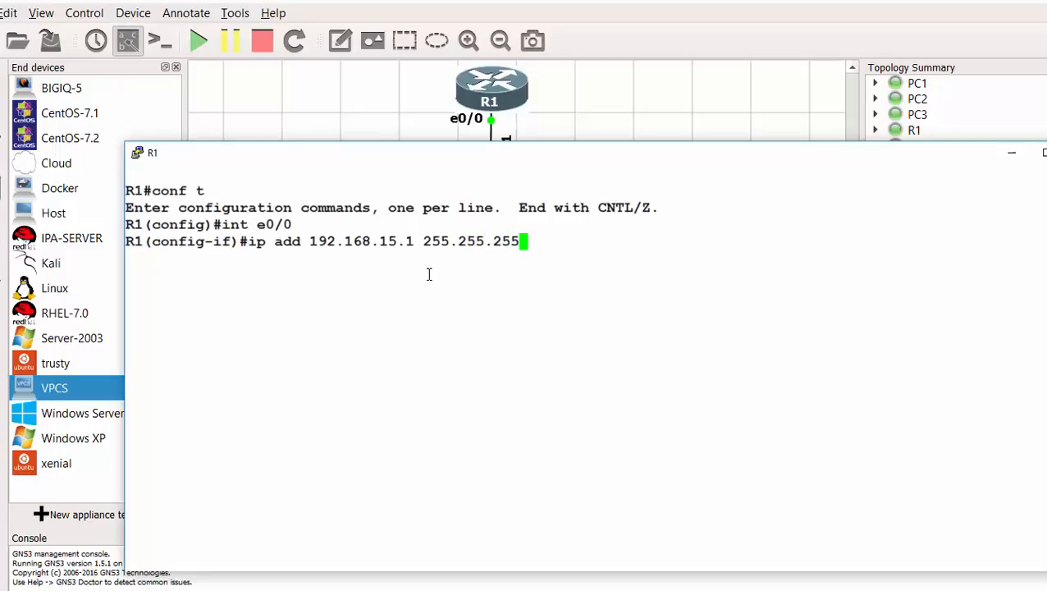
text(.0)
key(Return)
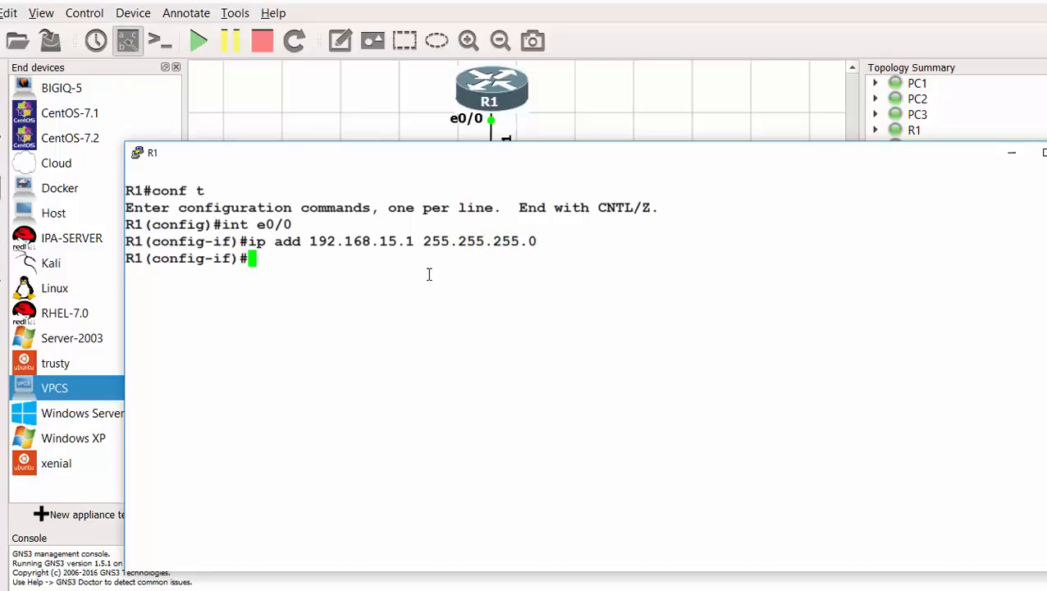
text(no shut)
key(Return)
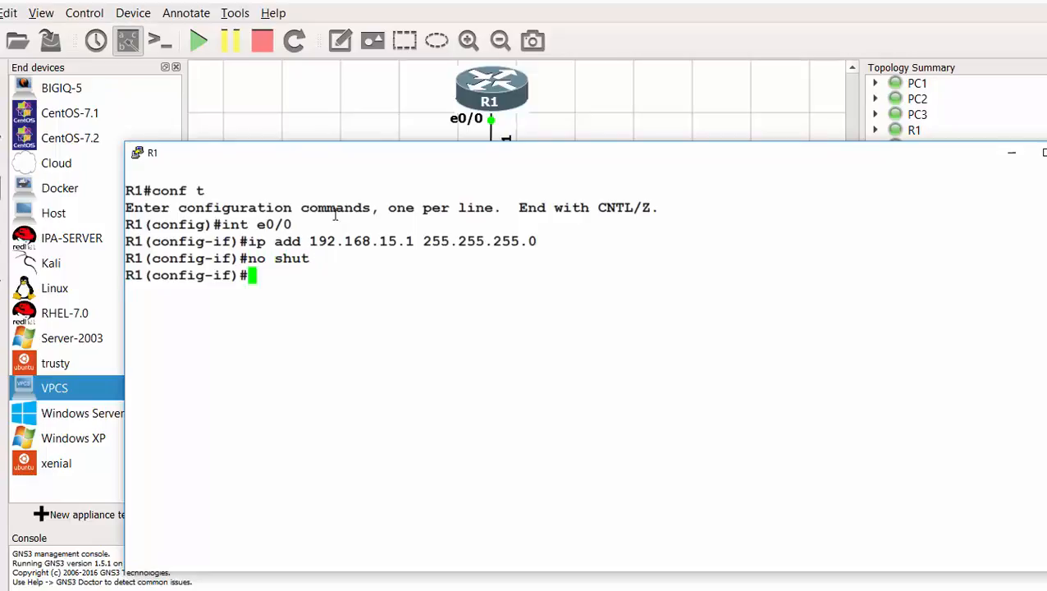
text(do )
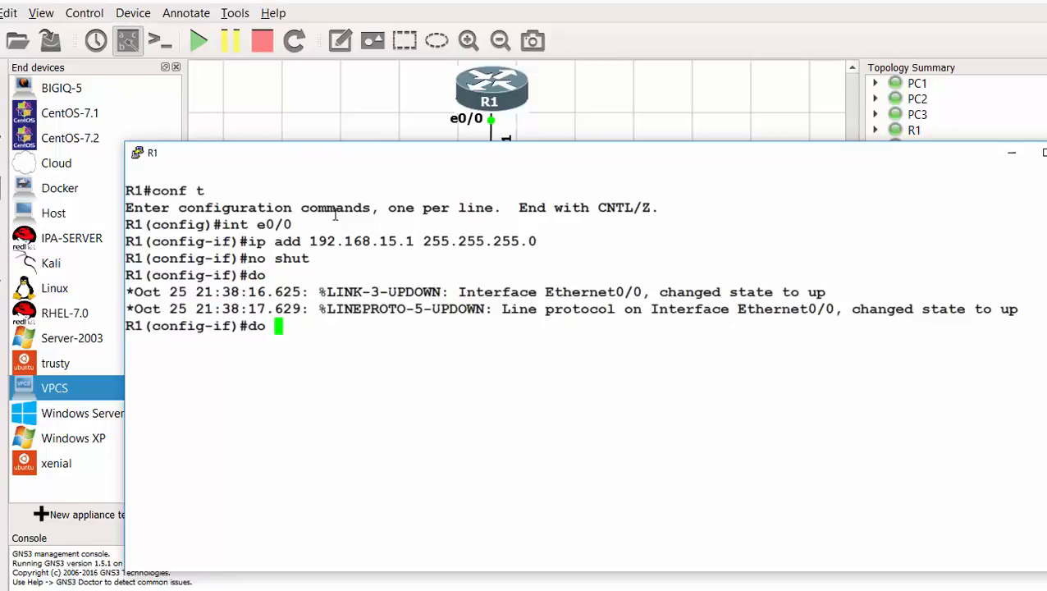
text(show )
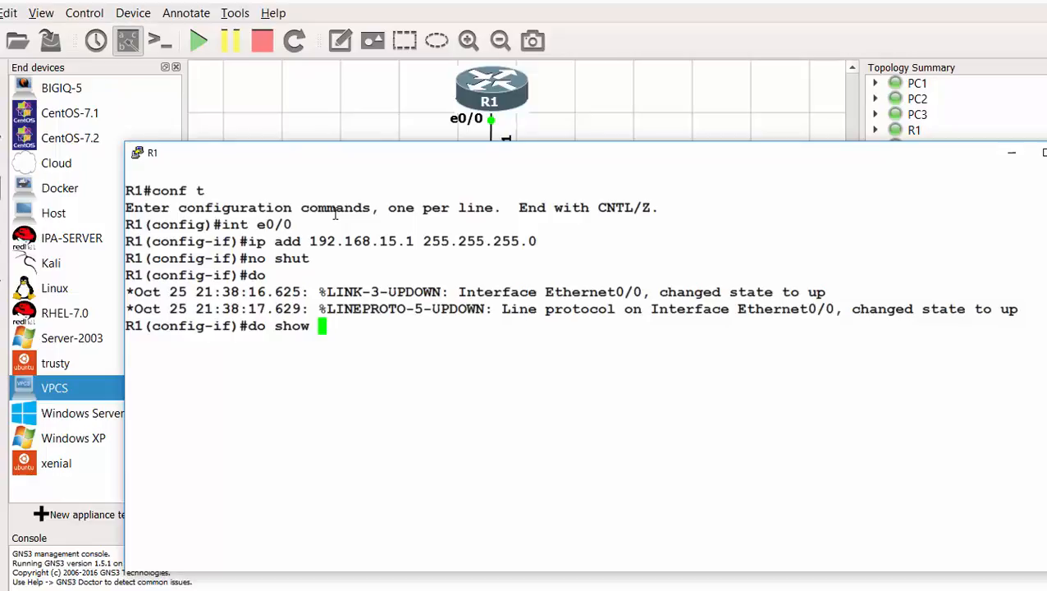
text(ip int)
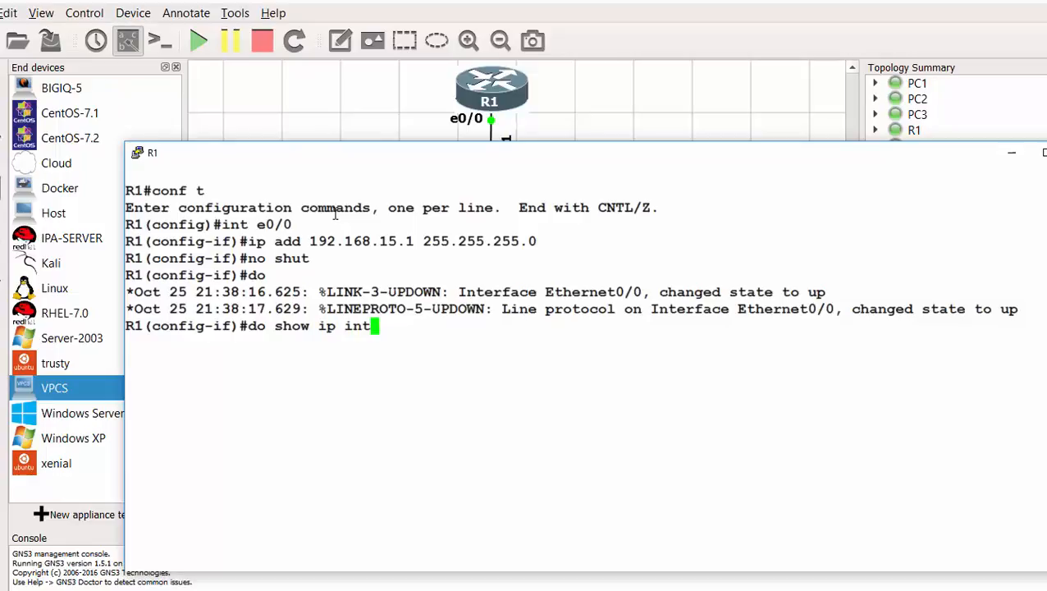
text( br)
key(Return)
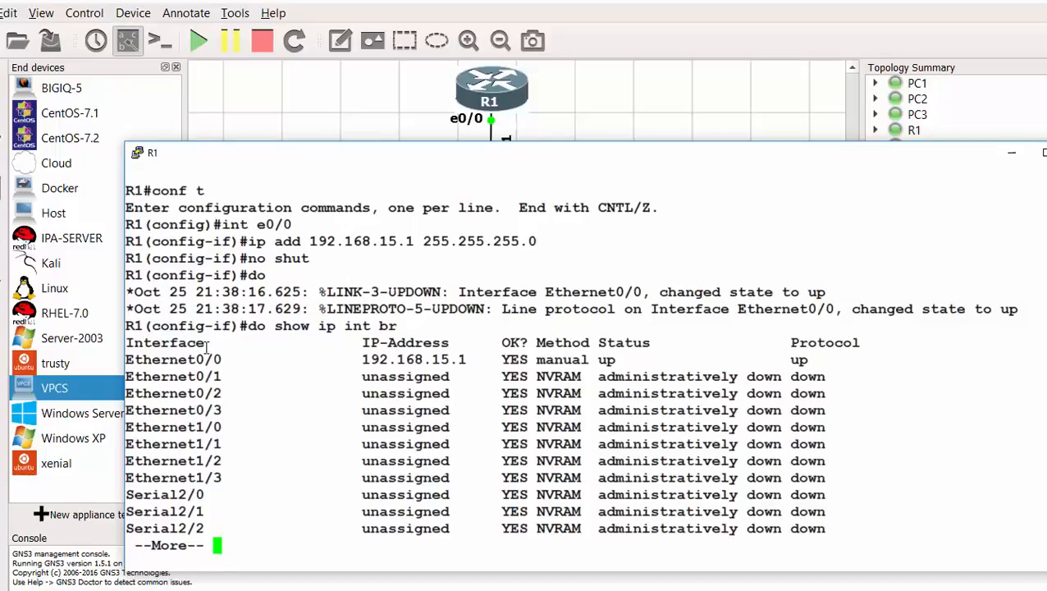
- Check Ethernet0/0 shows 192.168.15.1 up/up while the other interfaces are down
drag(231, 360, 125, 360)
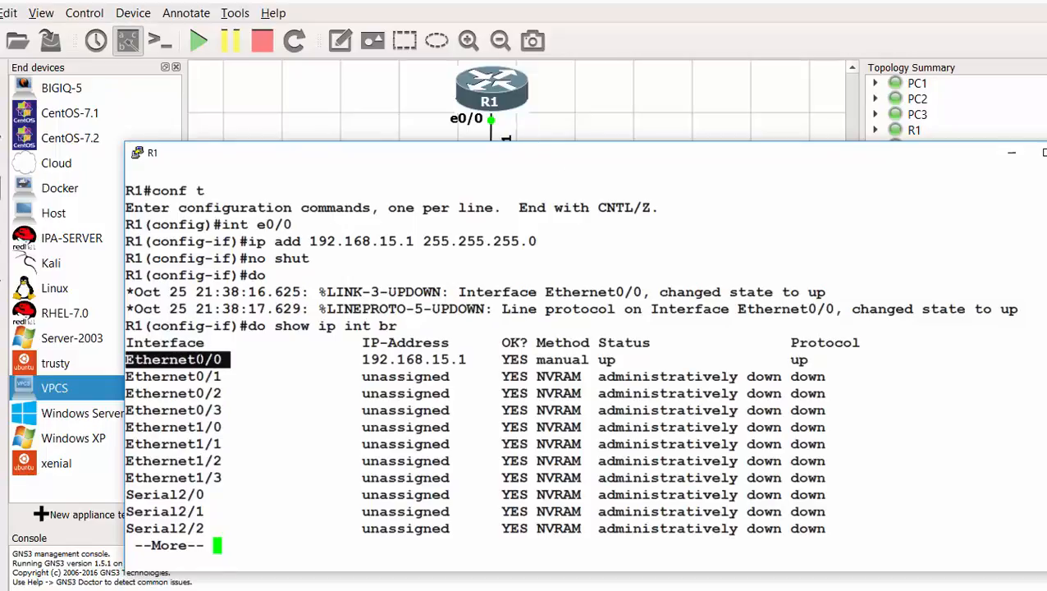
drag(354, 360, 466, 361)
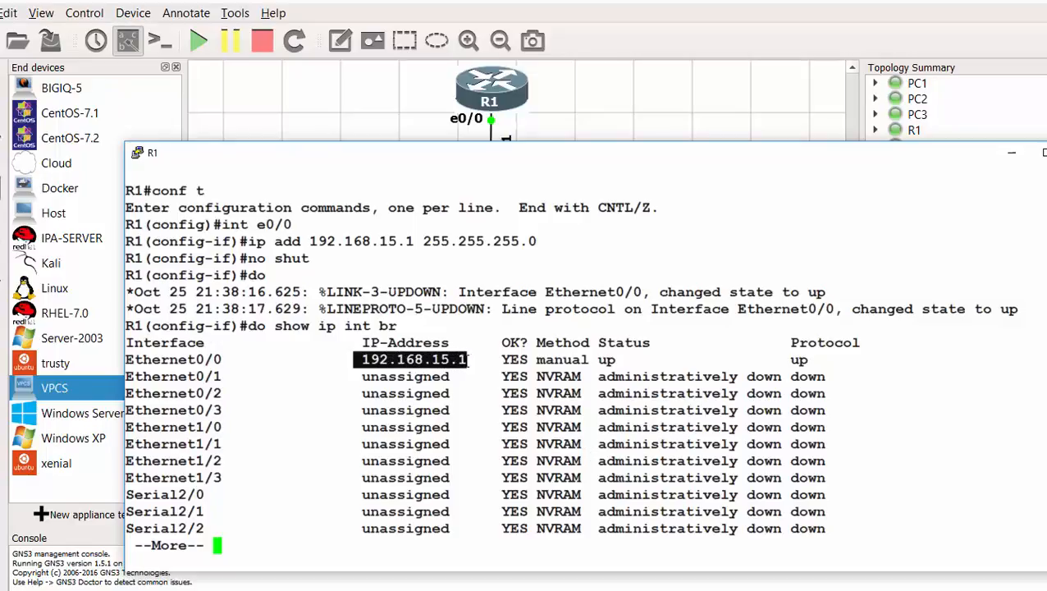
double_click(617, 360)
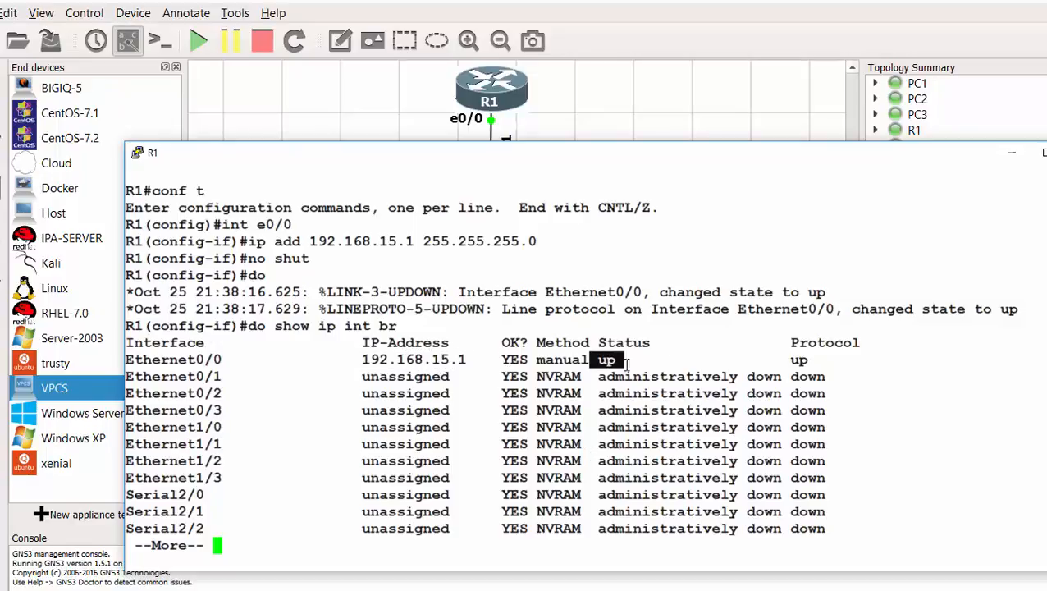
drag(811, 359, 781, 362)
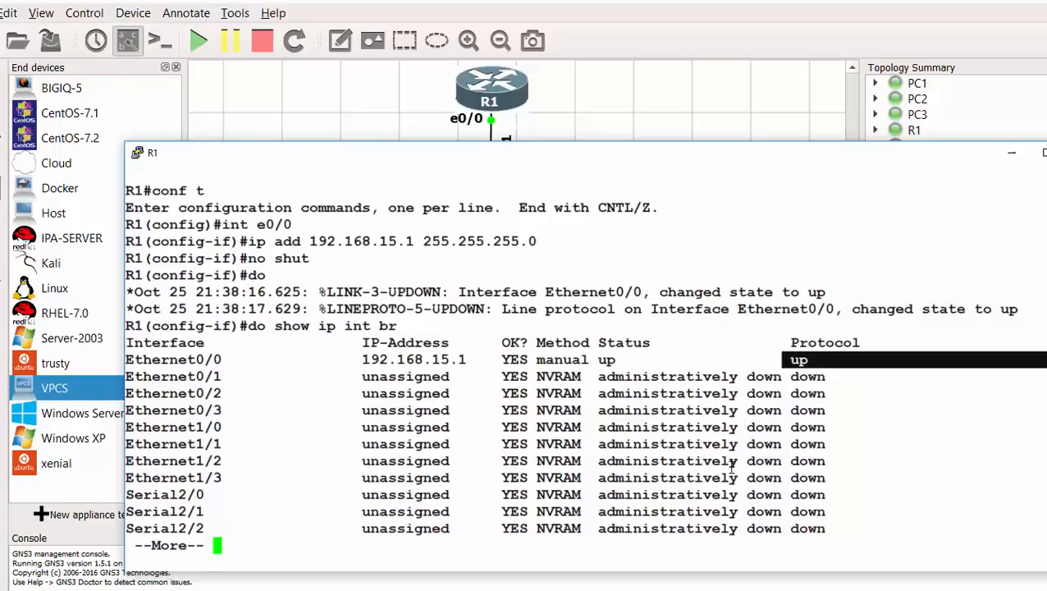
double_click(763, 377)
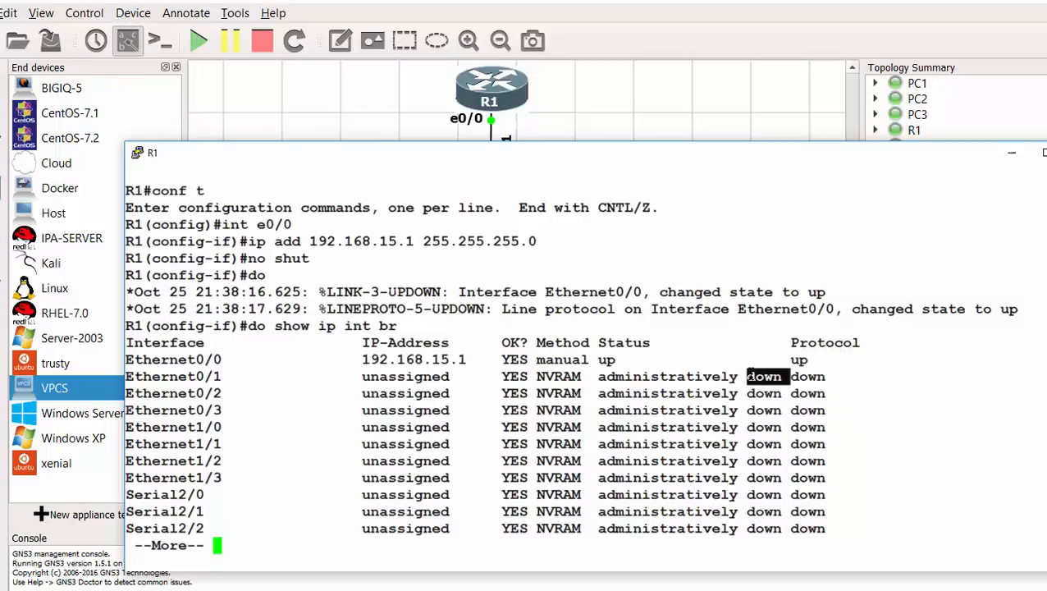
drag(824, 376, 793, 394)
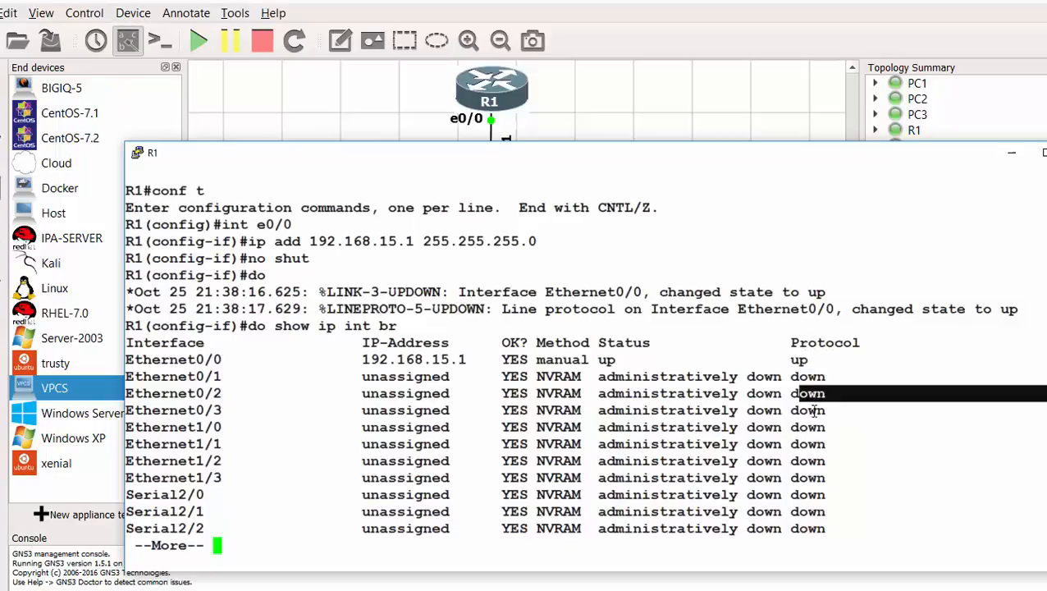
click(822, 416)
double_click(816, 429)
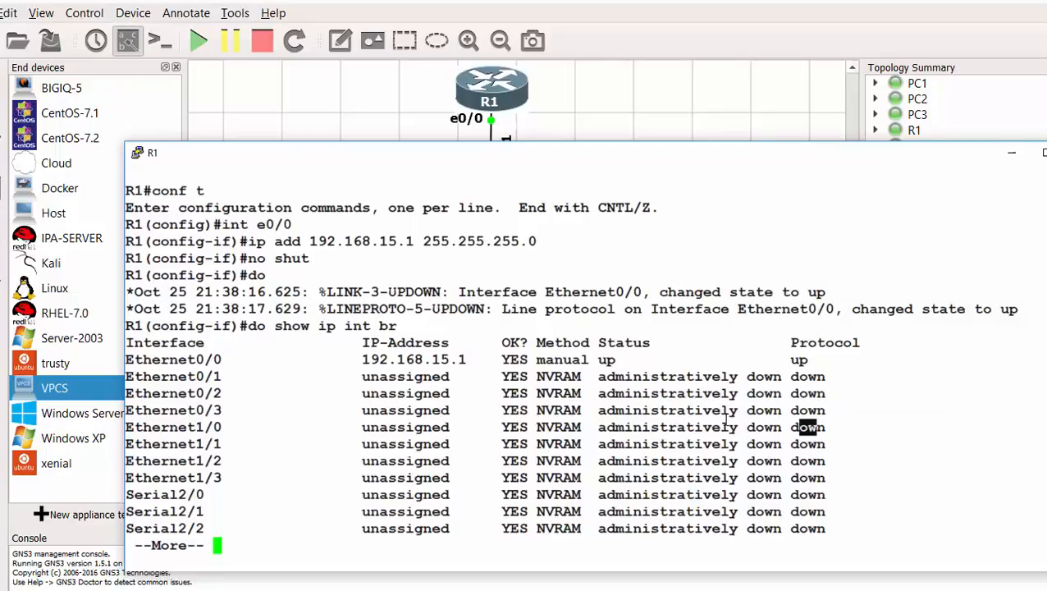
click(372, 486)
key(space)
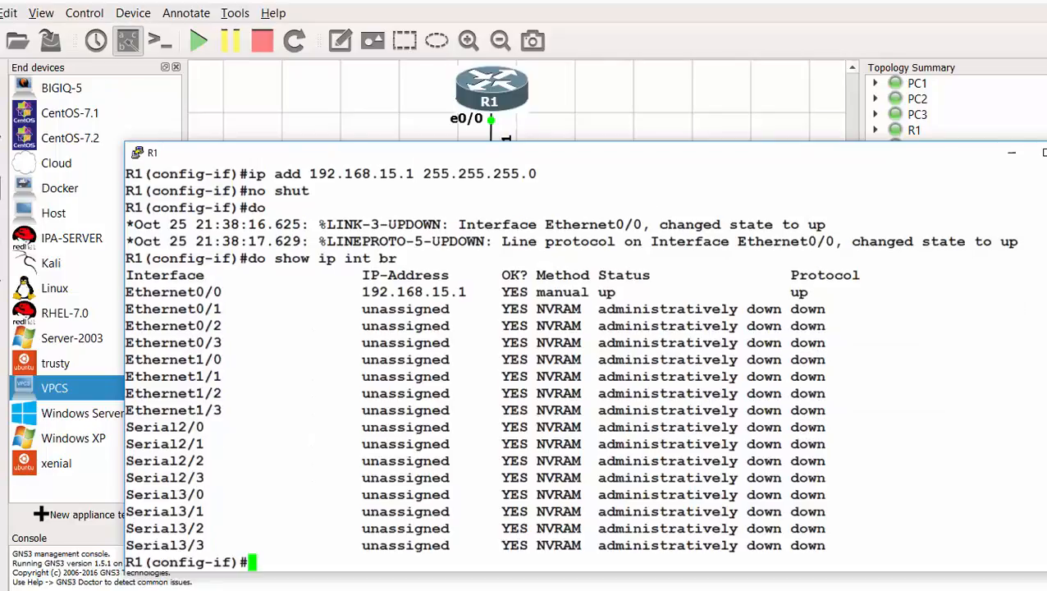
- Exit interface configuration and confirm the global configuration prompt
text(exit)
key(Return)
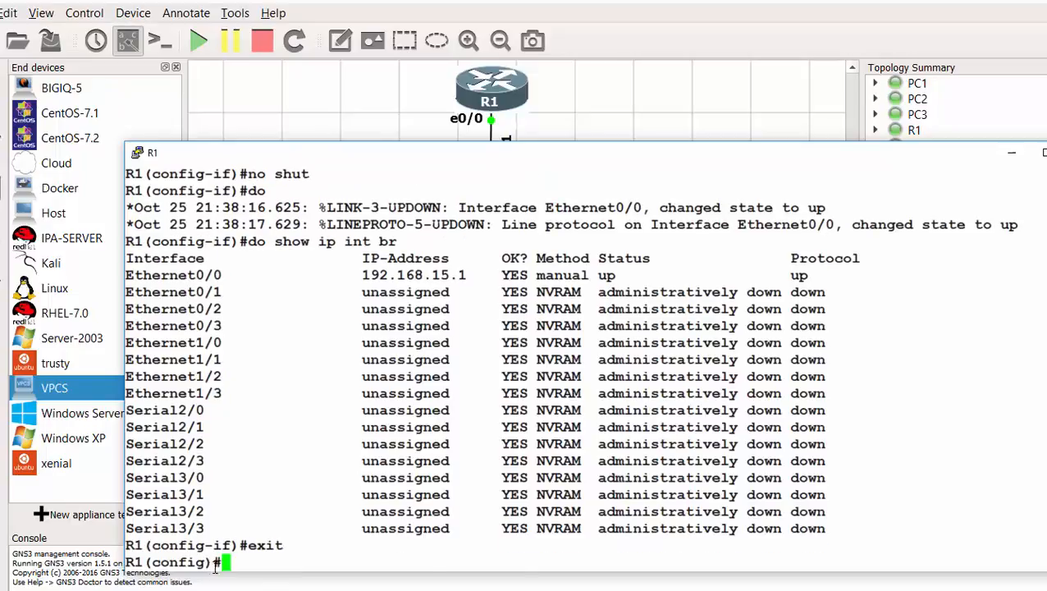
drag(212, 565, 145, 563)
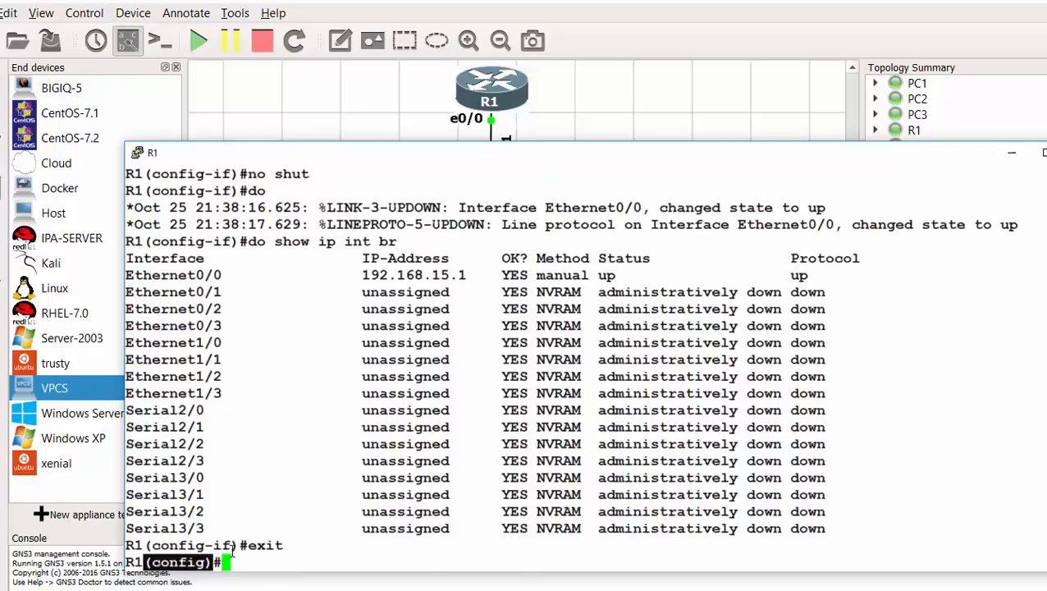
drag(238, 545, 152, 545)
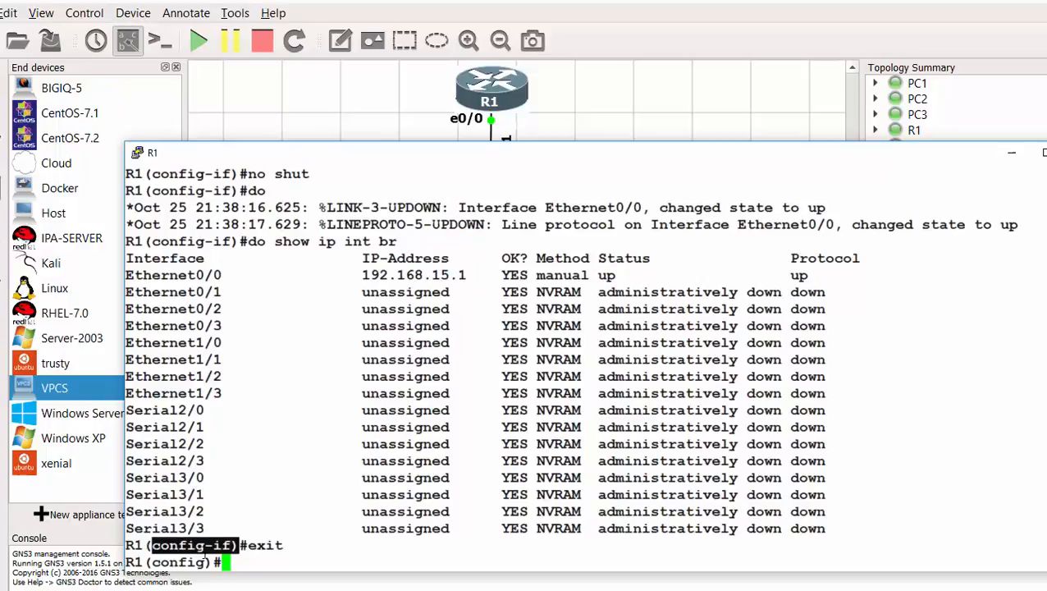
drag(215, 564, 151, 563)
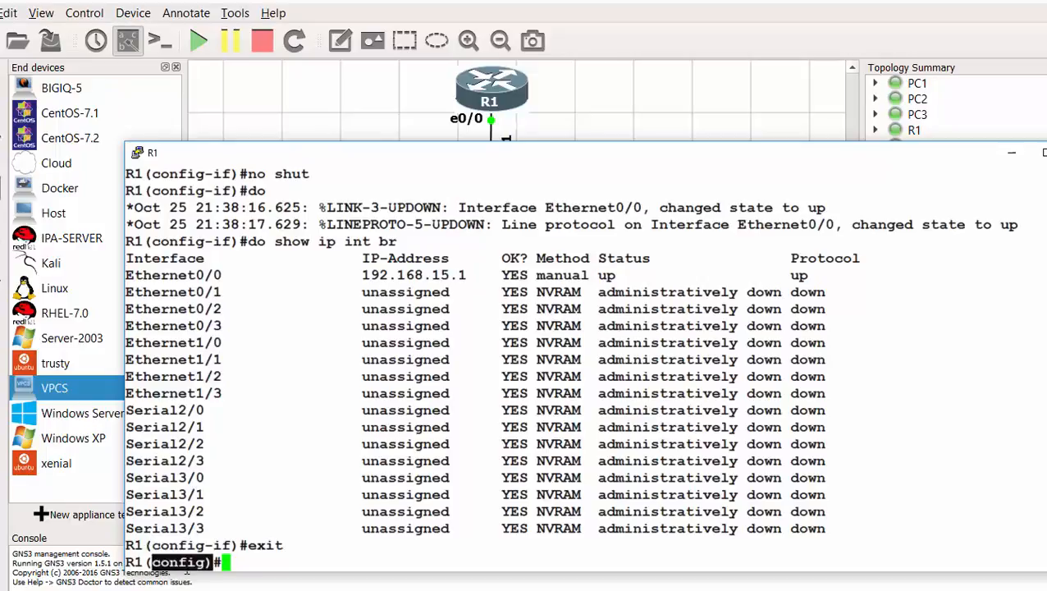
click(252, 565)
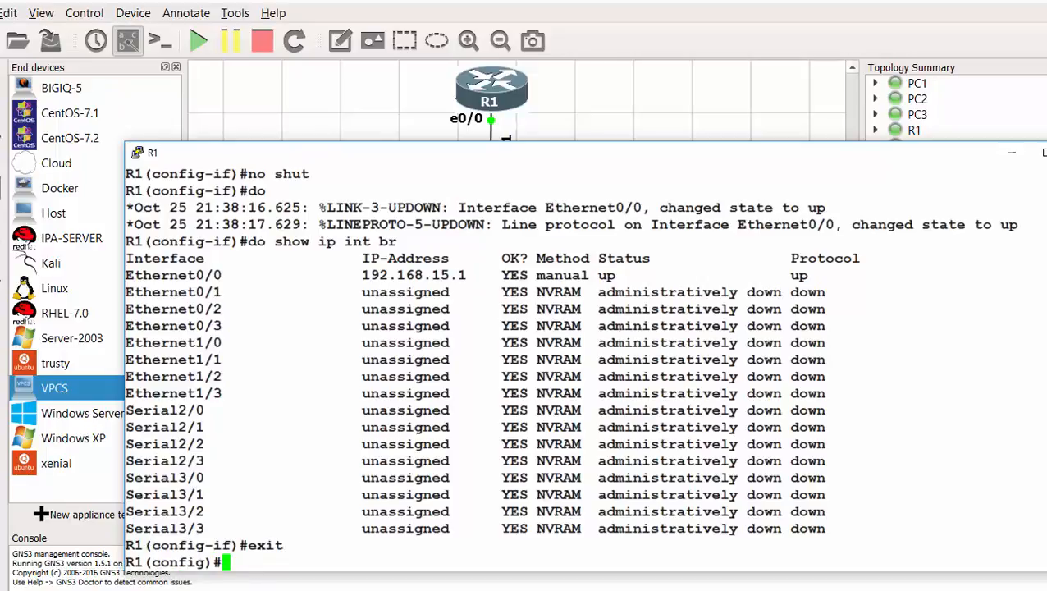
- Create DHCP pool CCNA with network 192.168.15.0 /24
text(ip dhcp p)
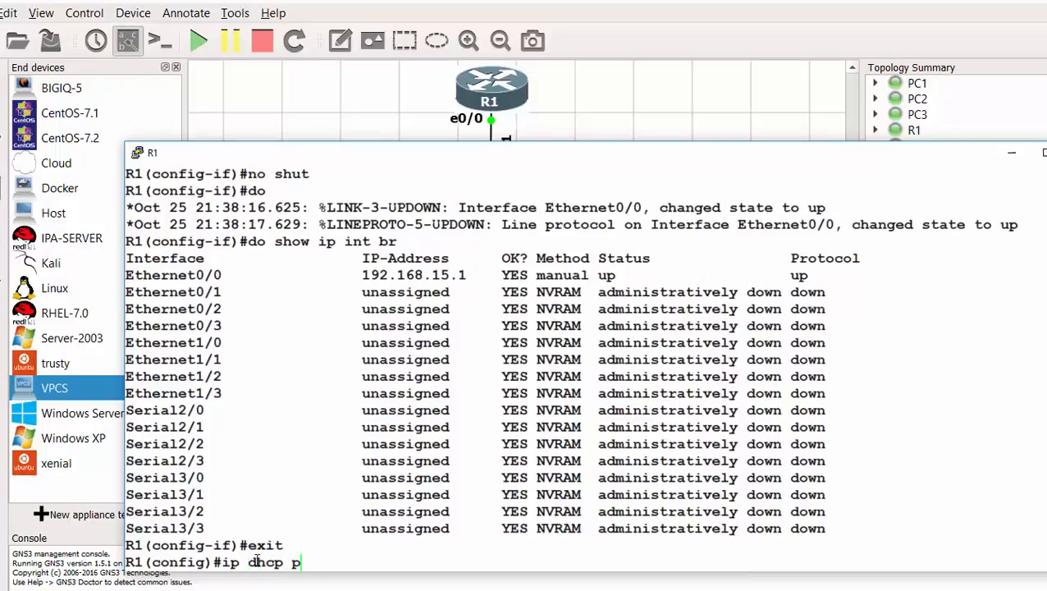
text(ool CCNA)
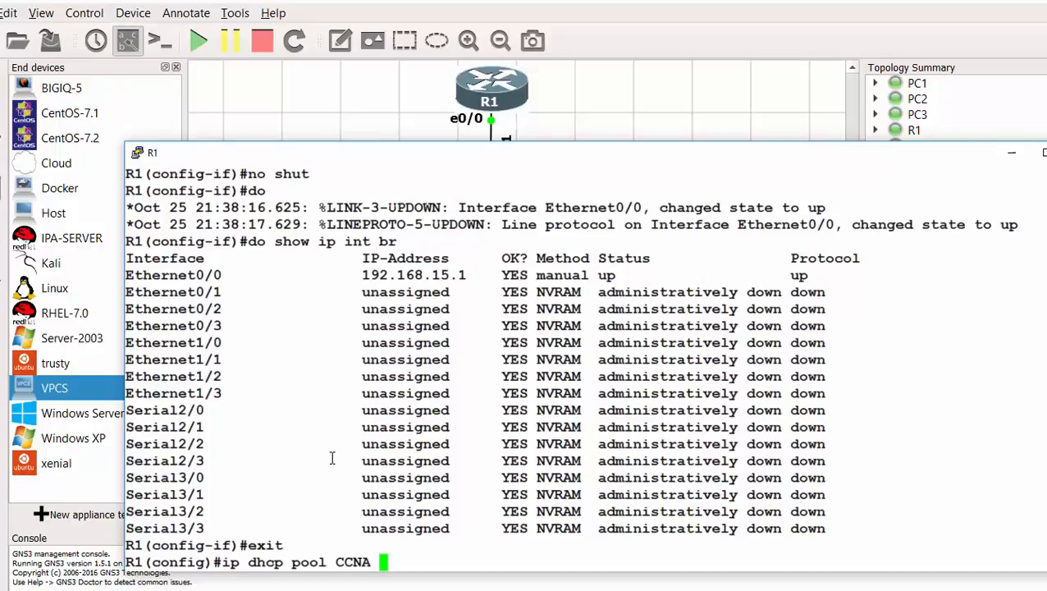
key(Return)
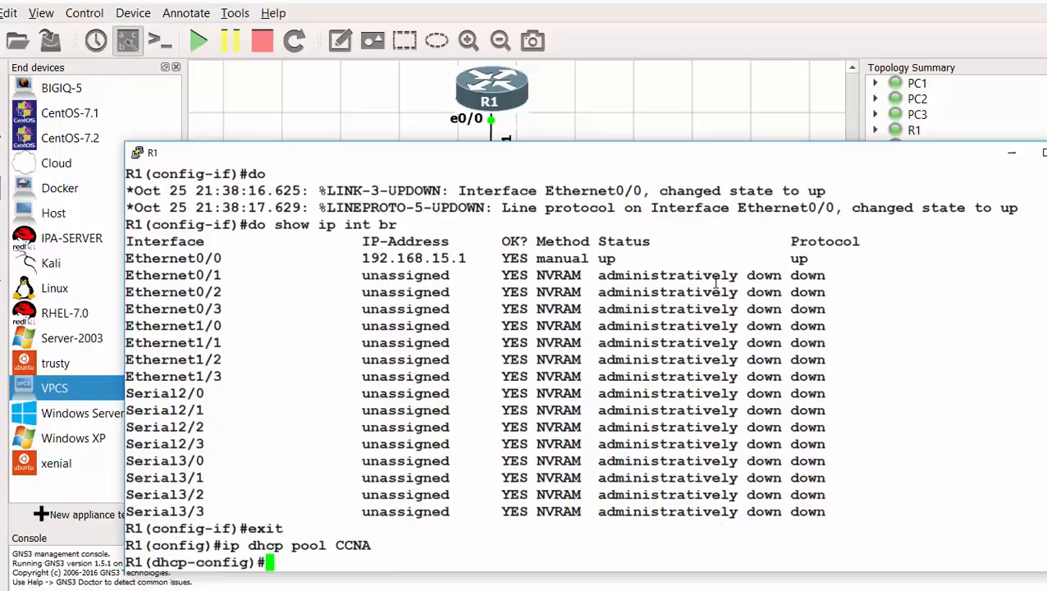
drag(146, 563, 257, 563)
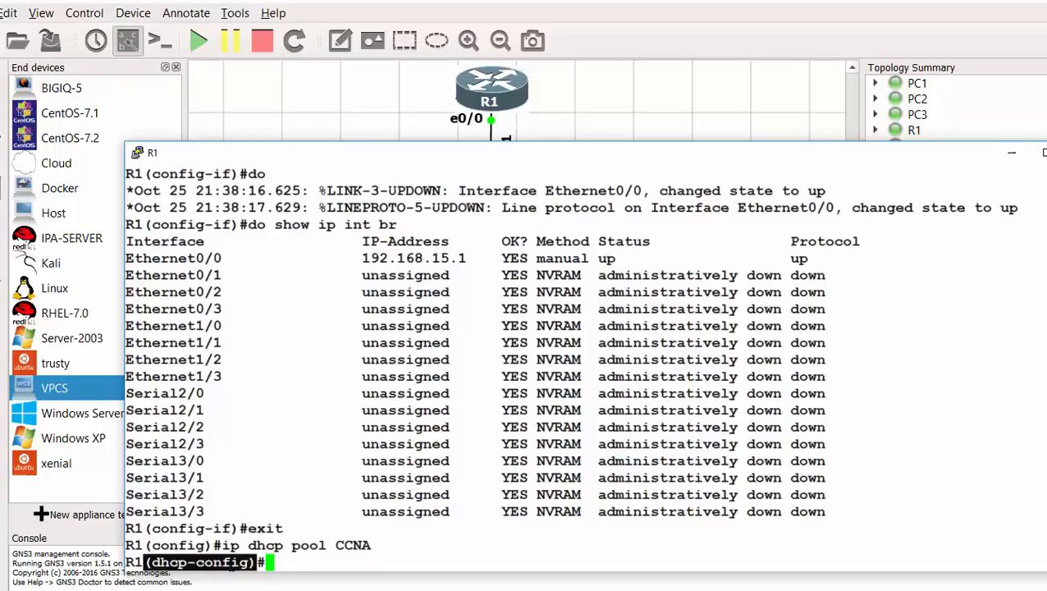
click(329, 559)
text(ne)
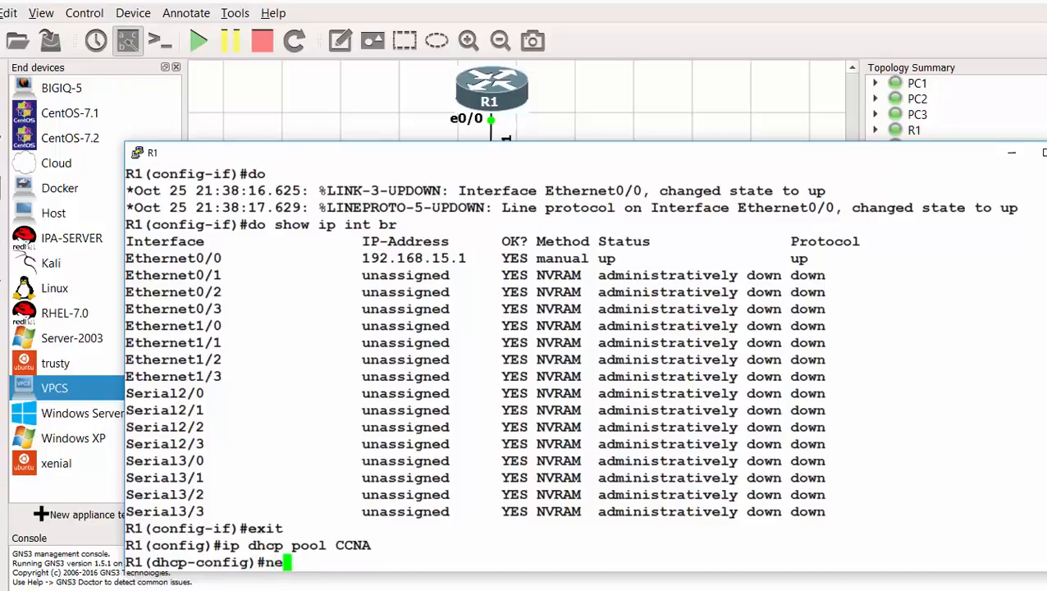
text(twork )
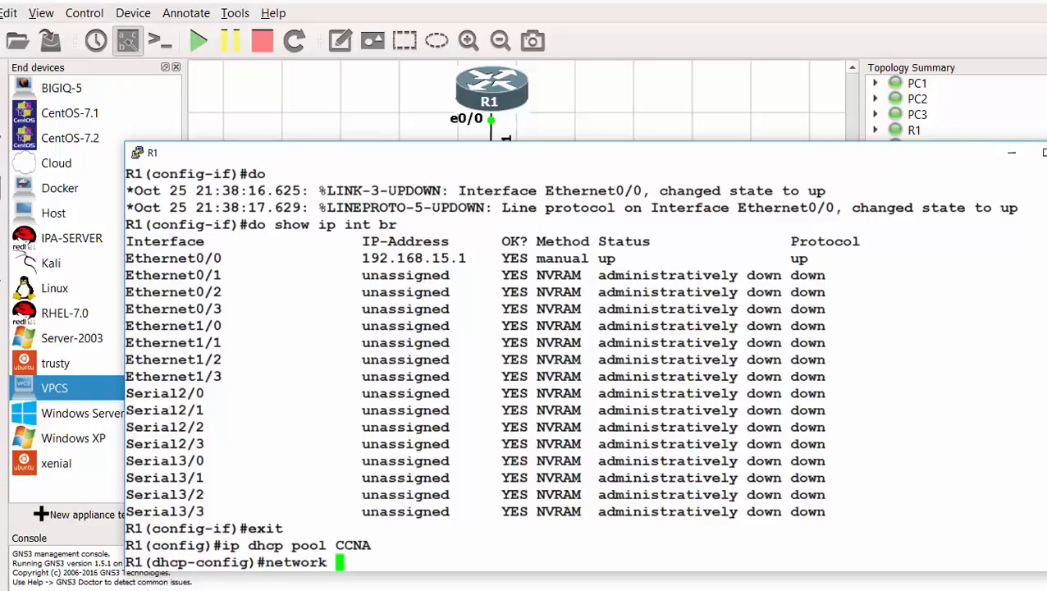
text(192.16)
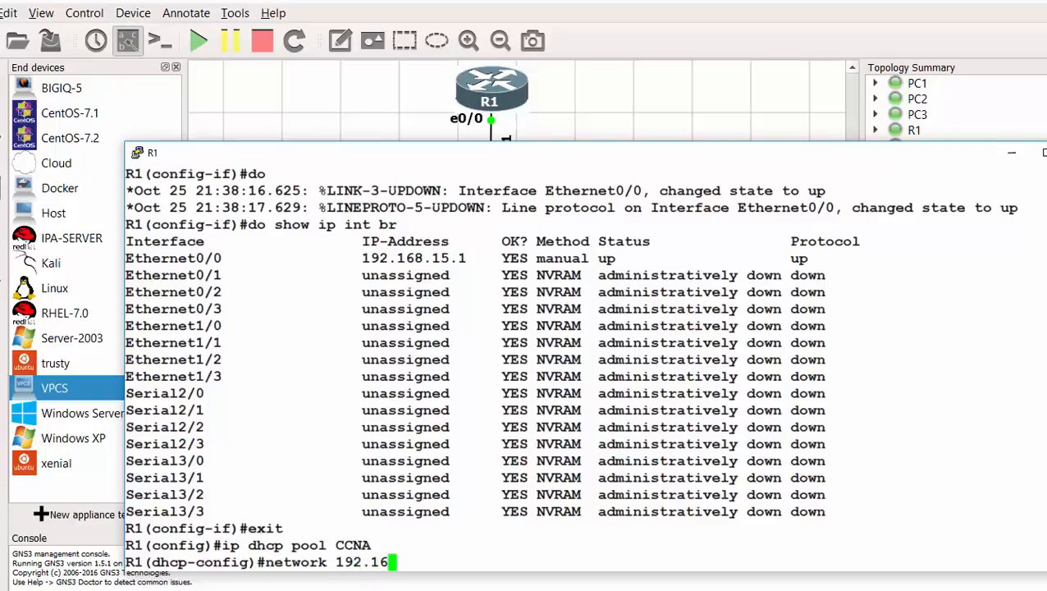
text(8.15.0 /24)
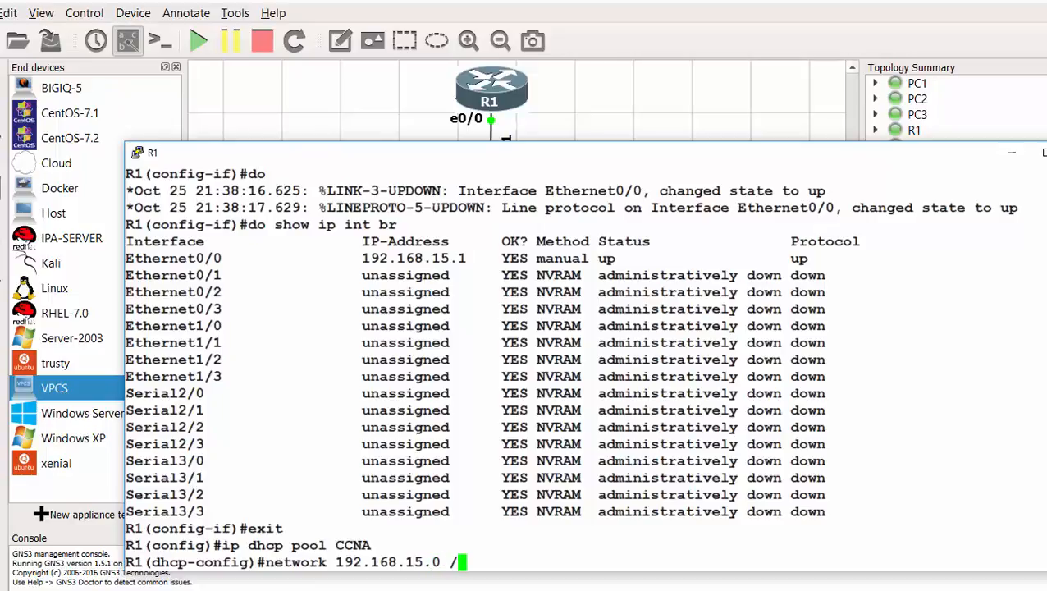
key(Return)
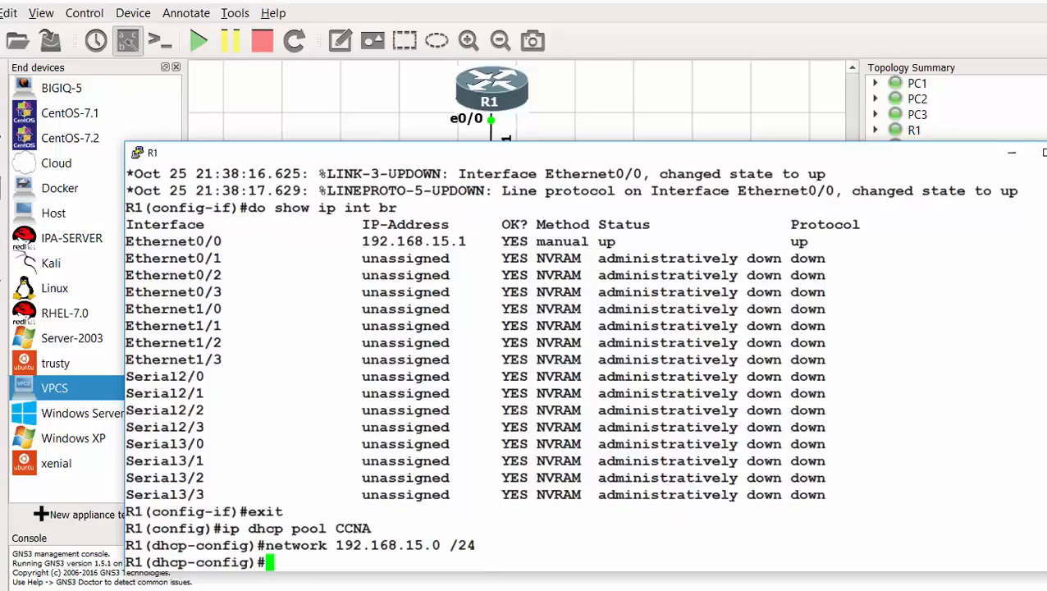
- Set default-router 192.168.15.1 and dns-server 8.8.8.8 in the pool, then exit it
text(def)
key(Tab)
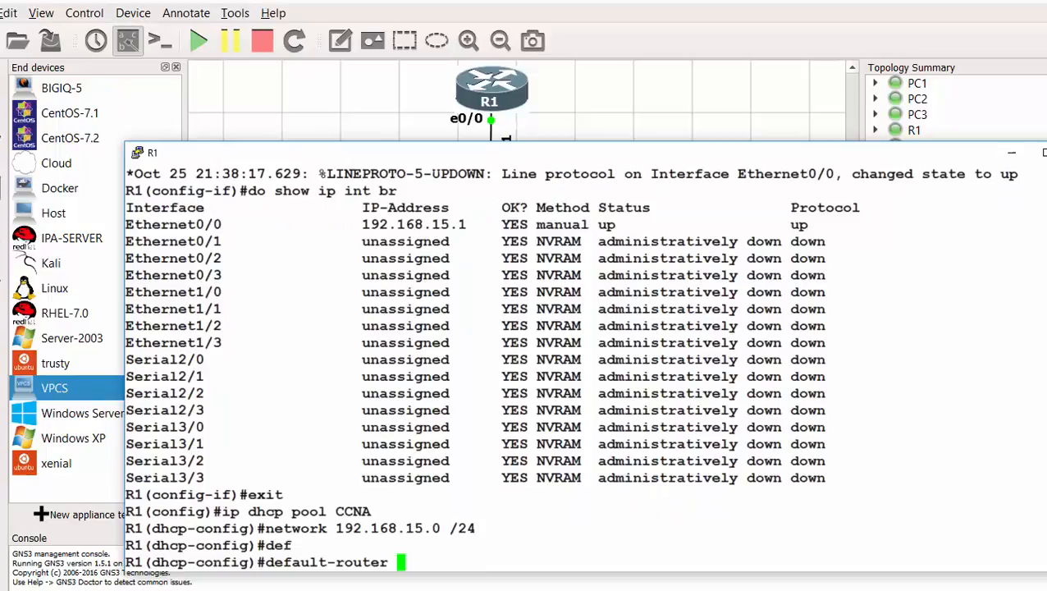
text(192.168)
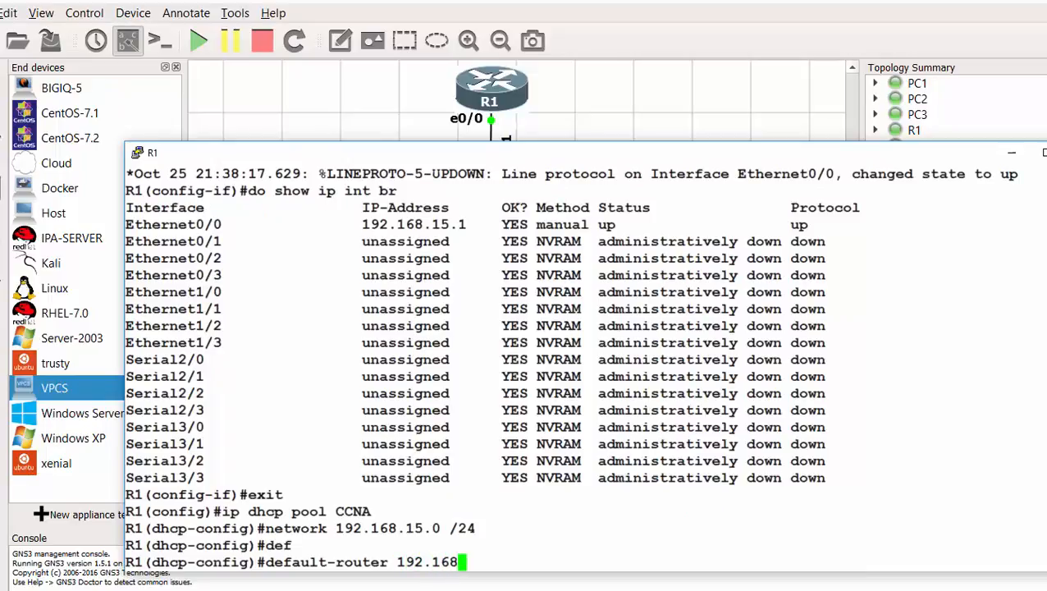
text(.15.1)
key(Return)
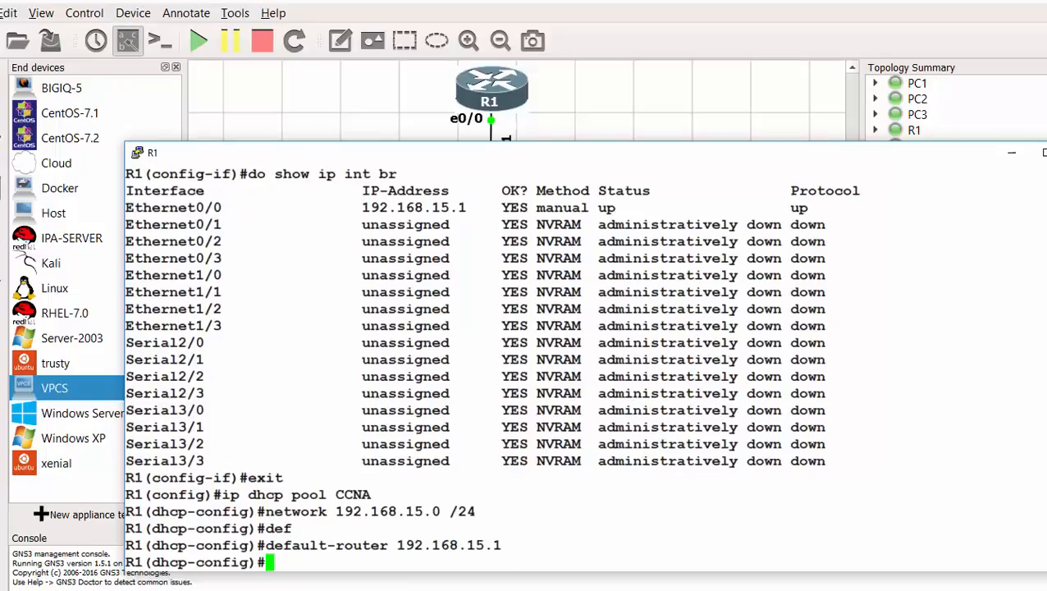
text(dn)
key(Tab)
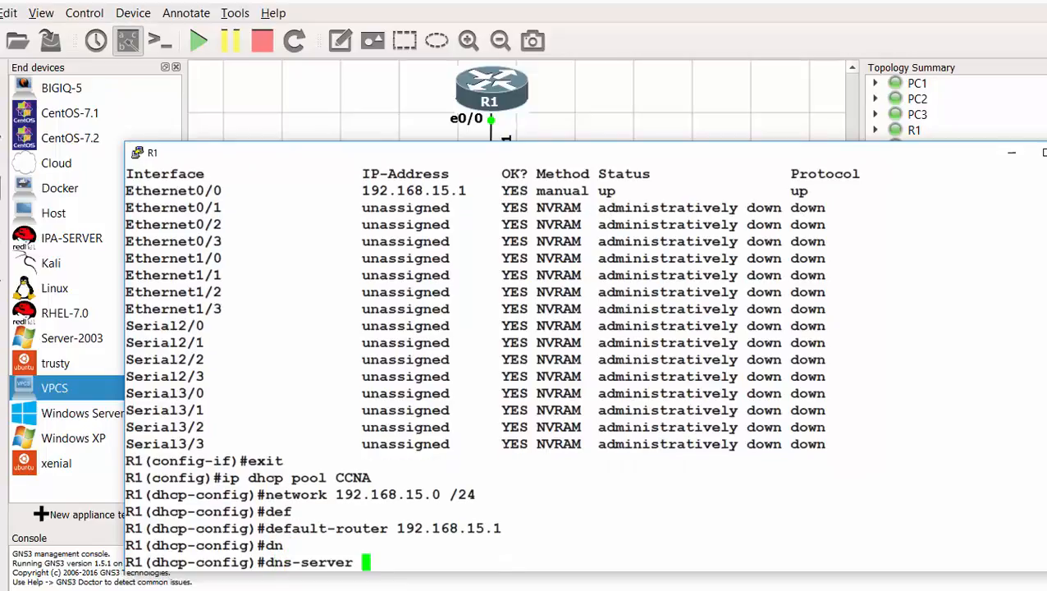
text(8.8.8.8)
key(Return)
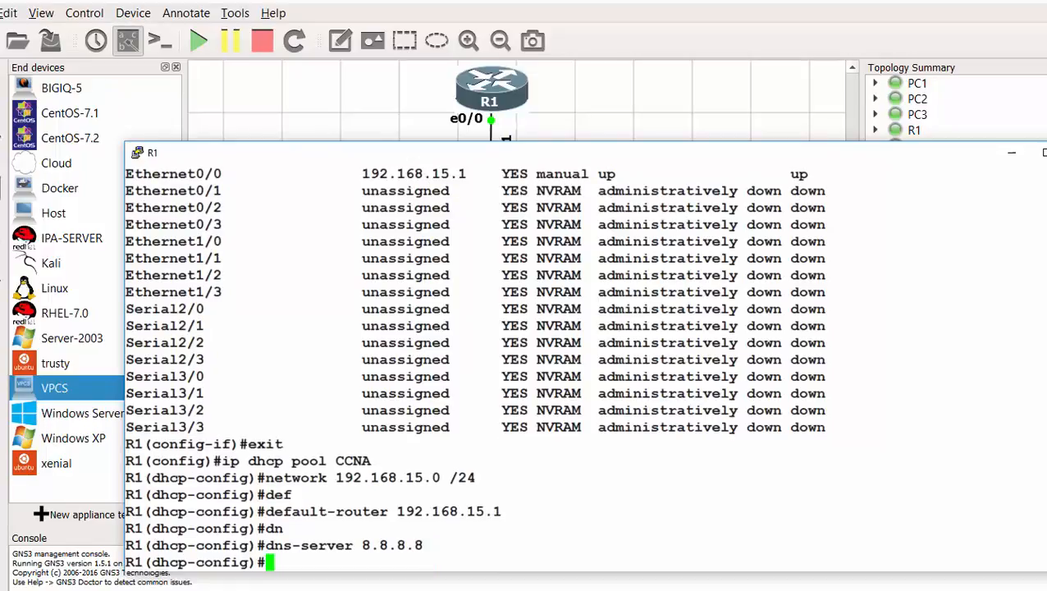
text(exit)
key(Return)
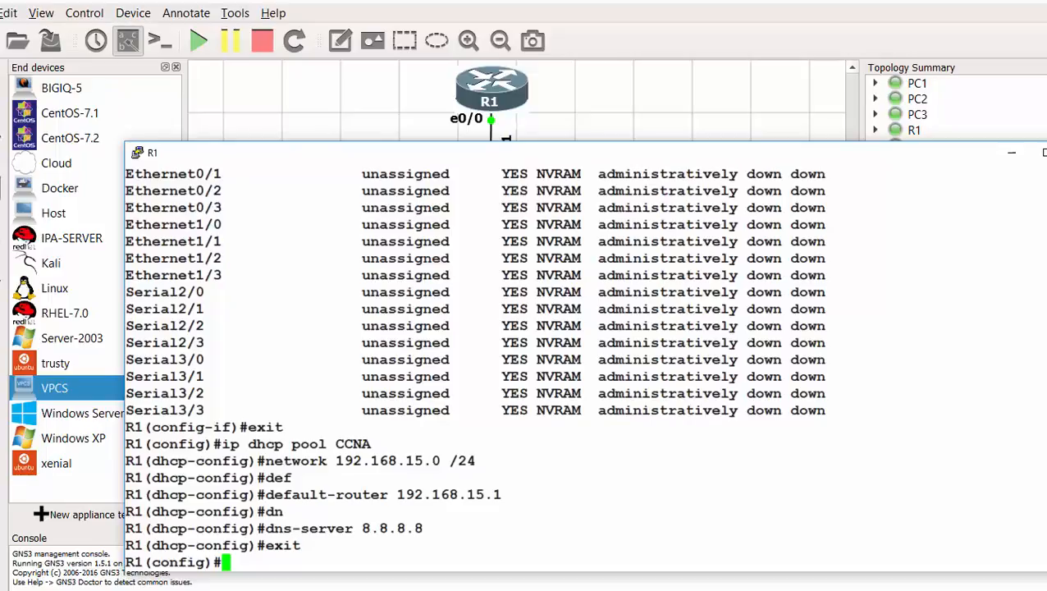
- Run ip dhcp excluded-address 192.168.15.1 192.168.15.20, then end configuration mode
text(ip d)
text(hc)
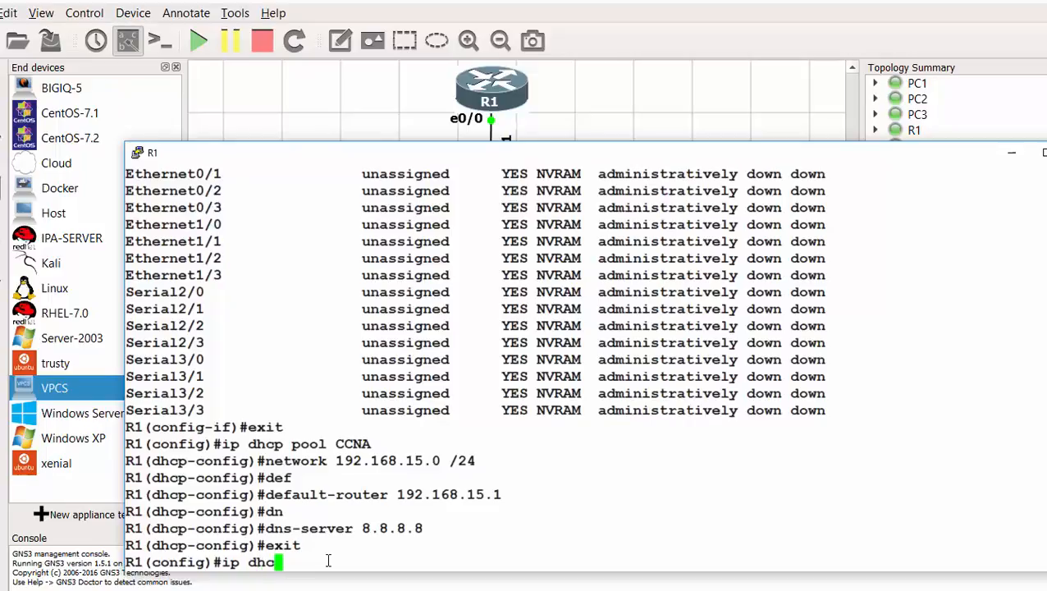
text(p ex)
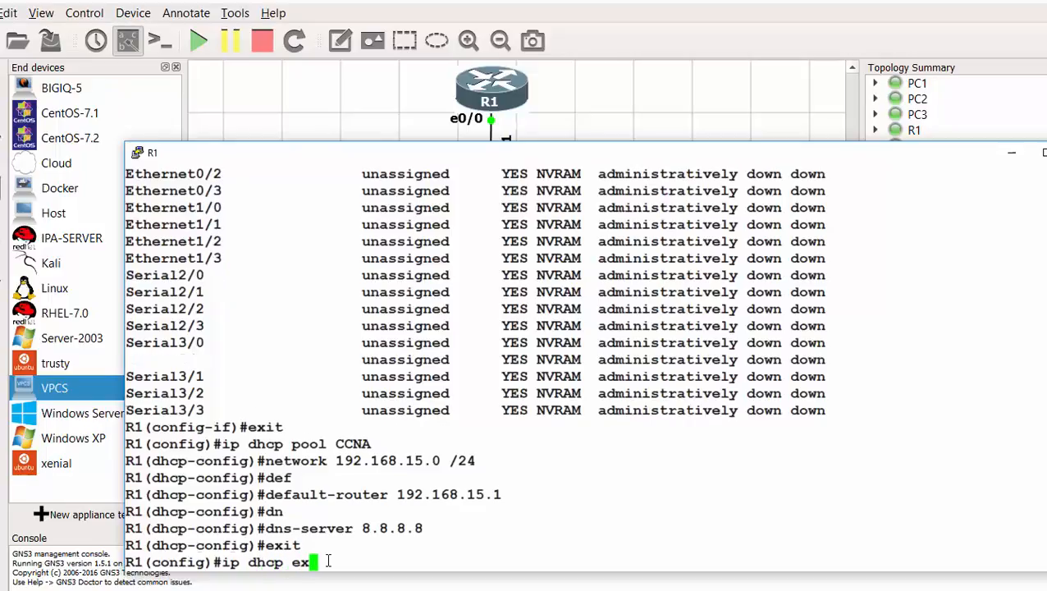
key(Tab)
text(193)
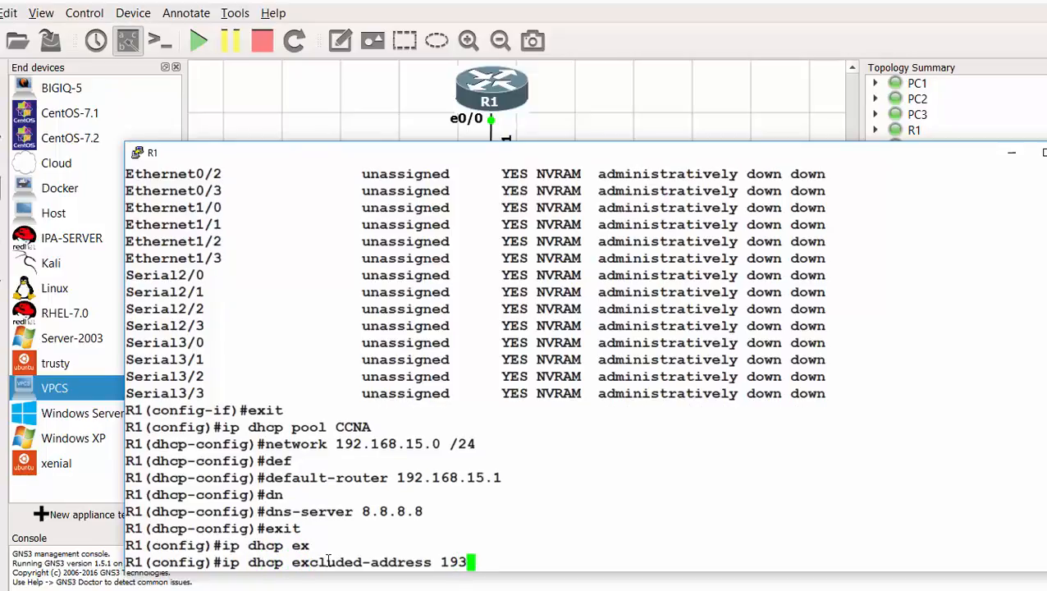
key(BackSpace)
text(2.168)
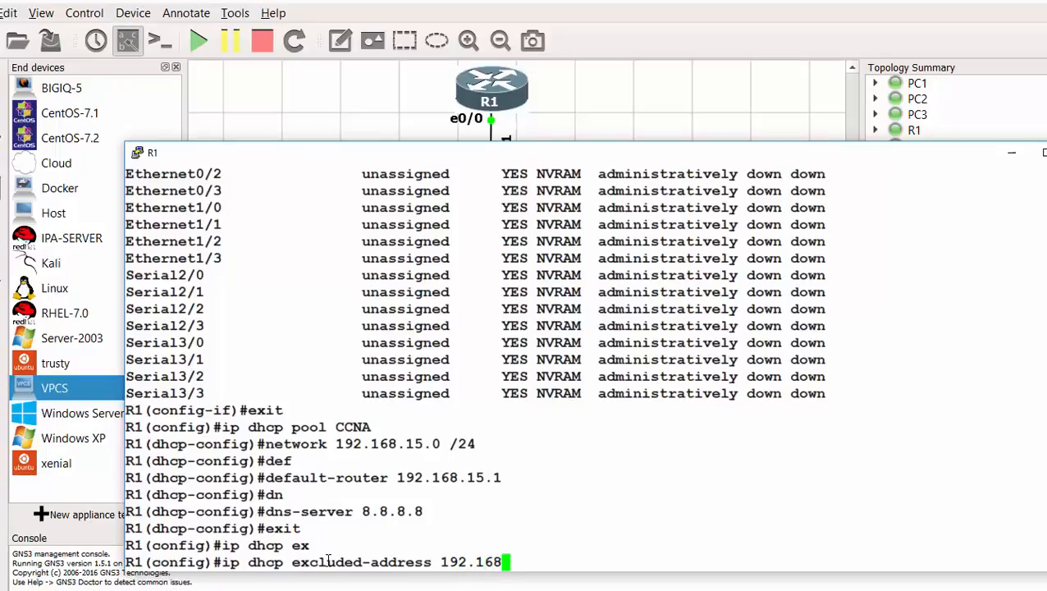
text(.15.1 192.168.)
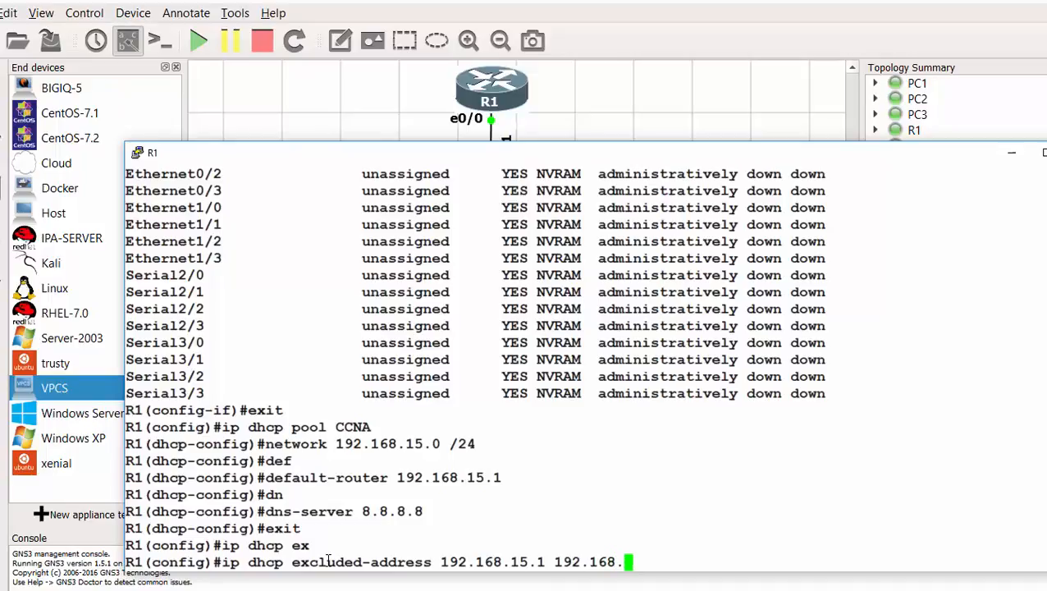
text(15.20)
key(Return)
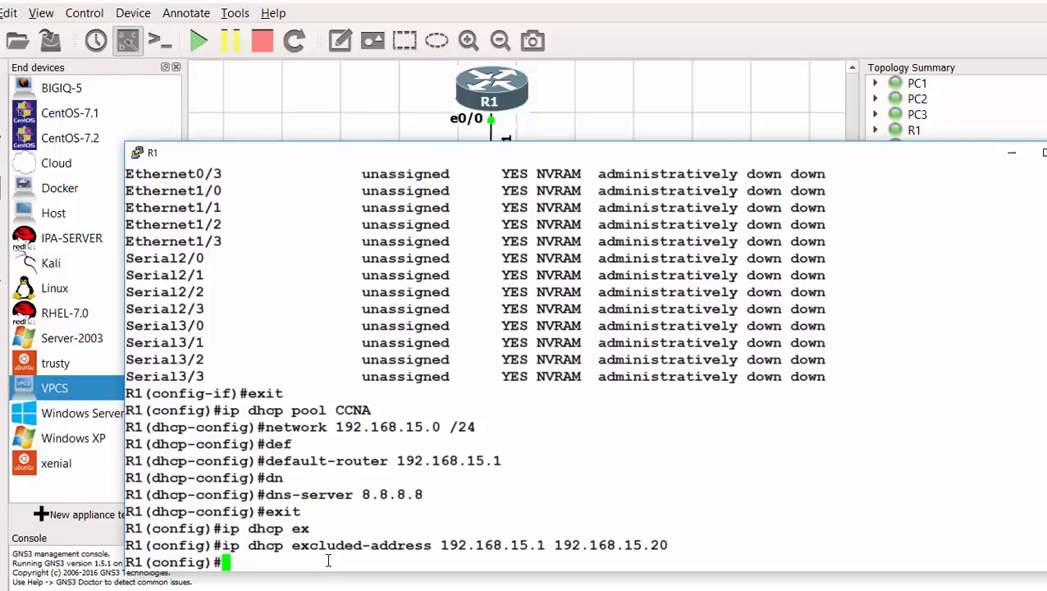
text(end)
key(Return)
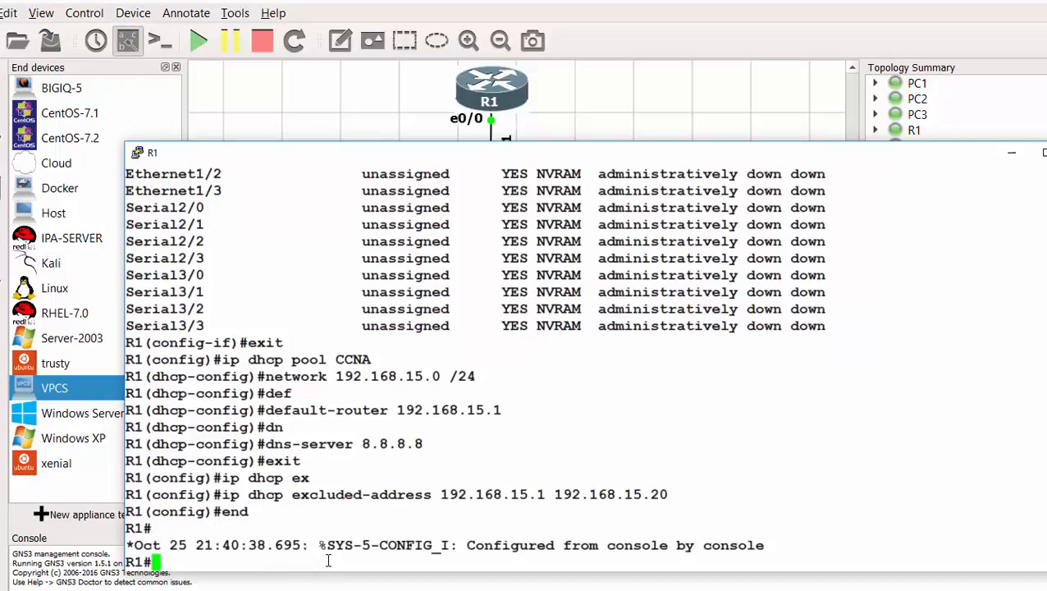
- Save R1's configuration with wr and run show ip dhcp pool
text(wq)
key(BackSpace)
key(BackSpace)
text(wr)
key(Return)
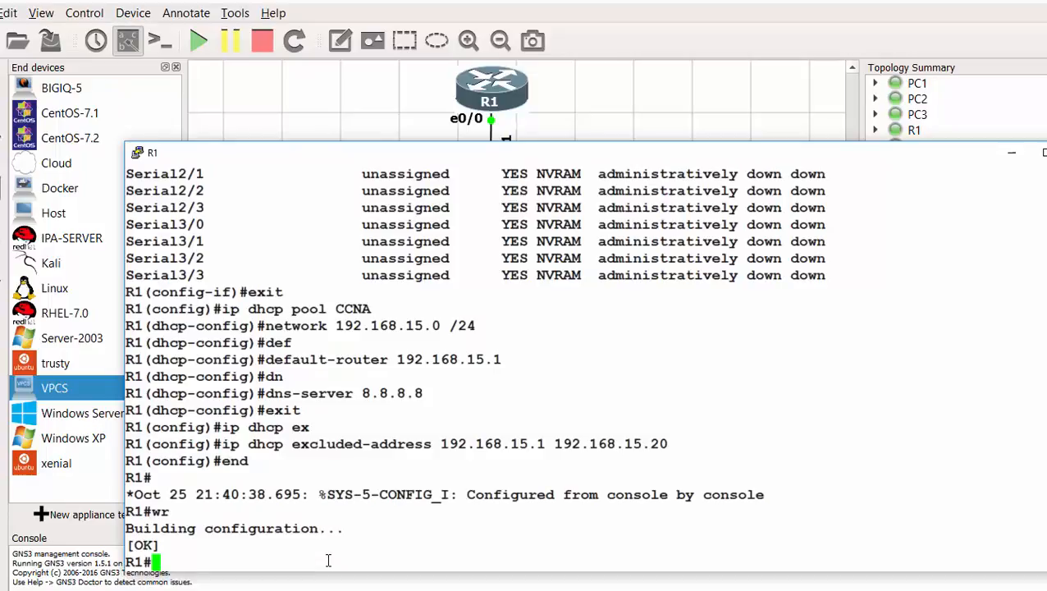
text(show ip )
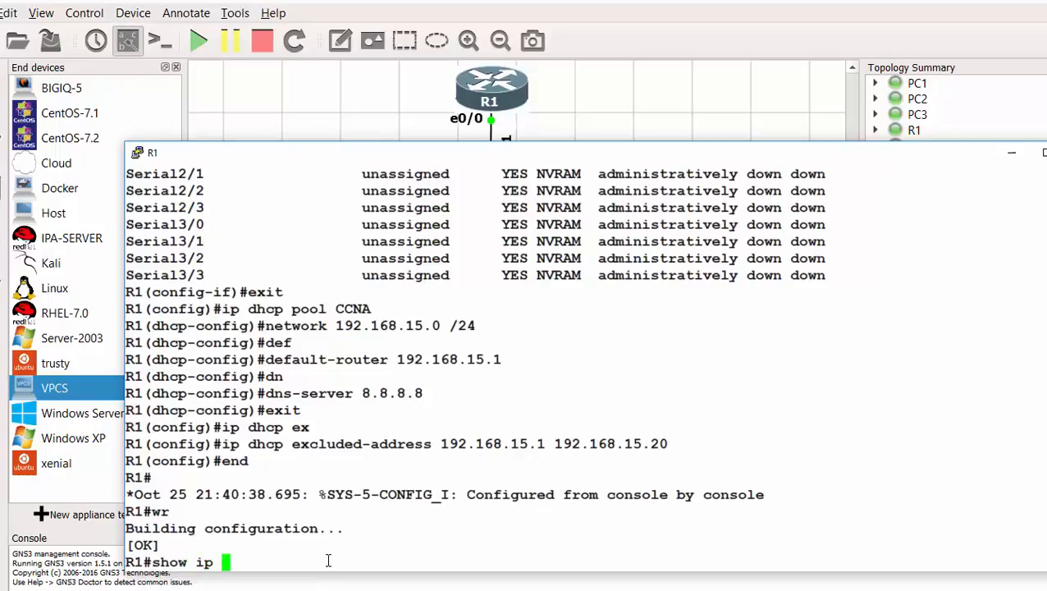
text(dhcp )
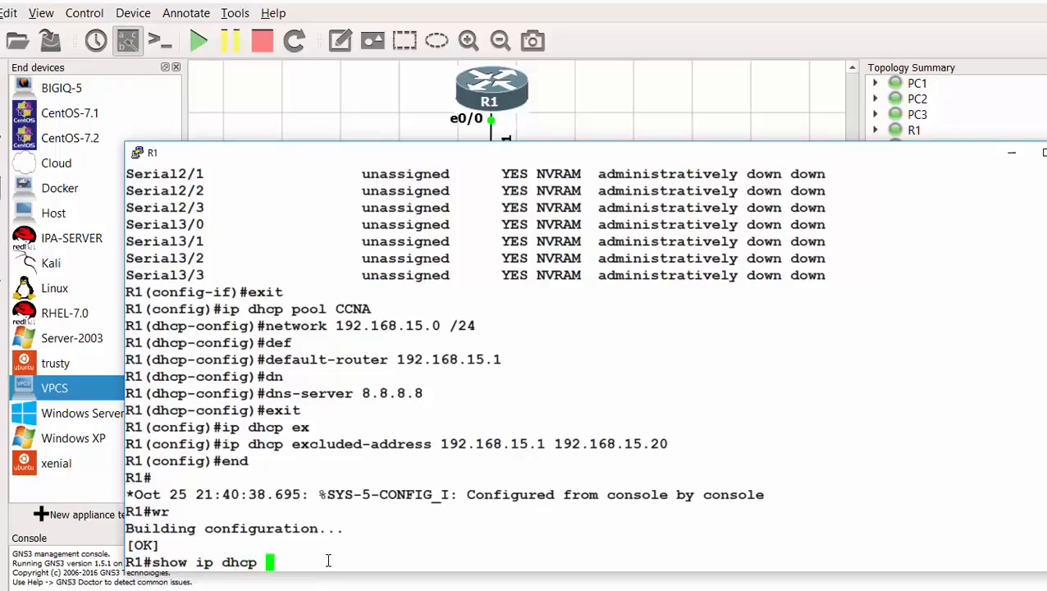
text(pool)
key(Return)
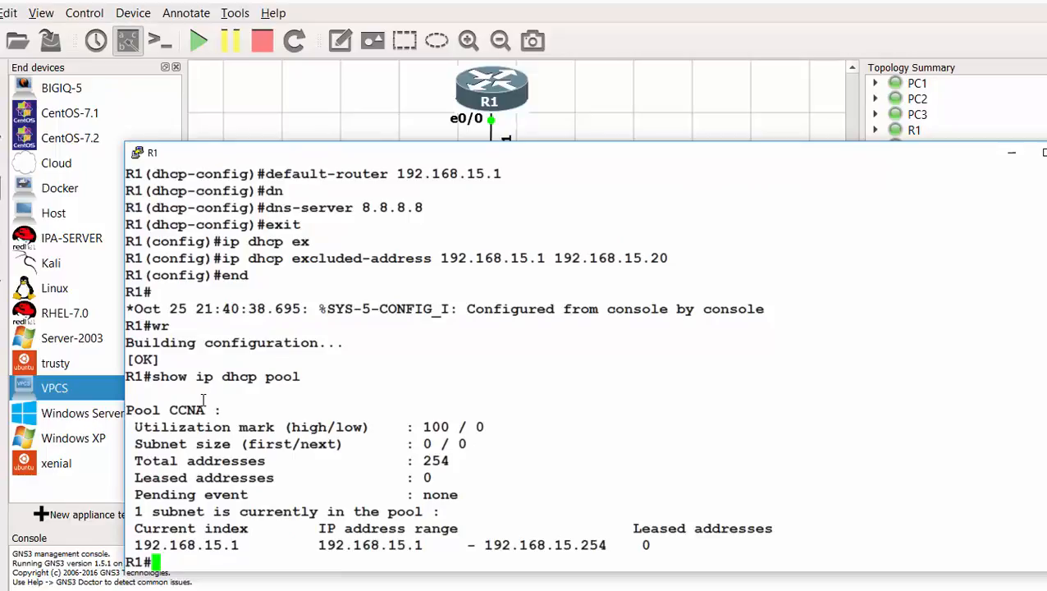
- Point out pool CCNA, its 254 total addresses and 0 leased, then close R1's console
drag(213, 410, 169, 409)
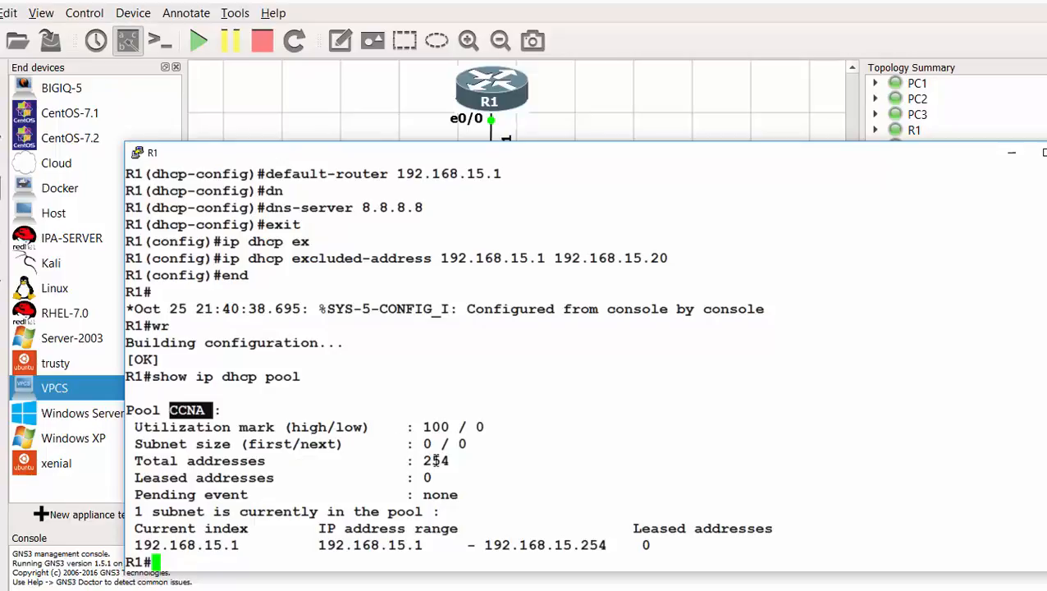
drag(451, 461, 416, 462)
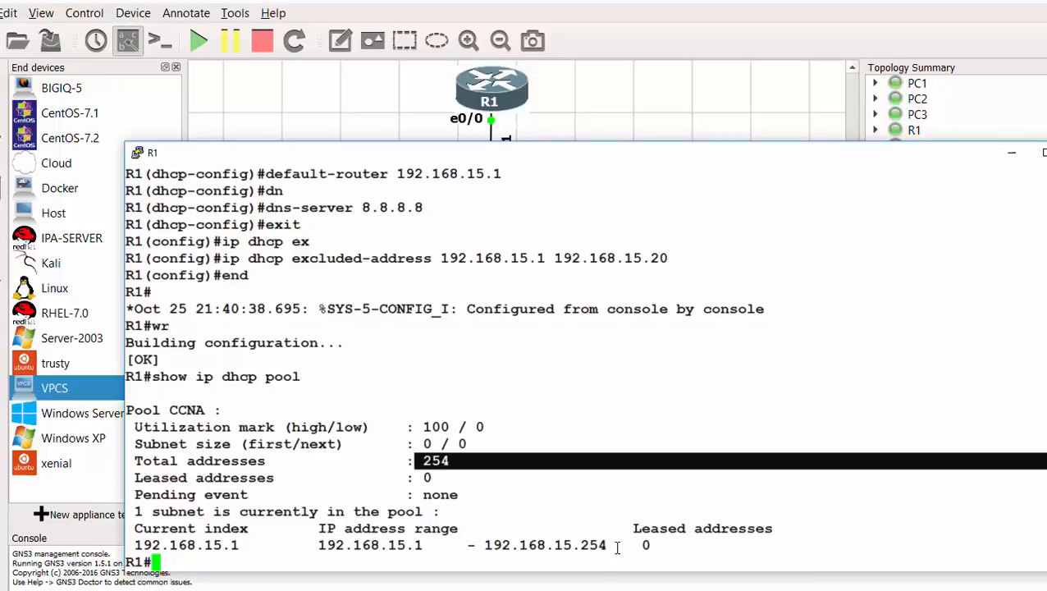
drag(650, 546, 633, 545)
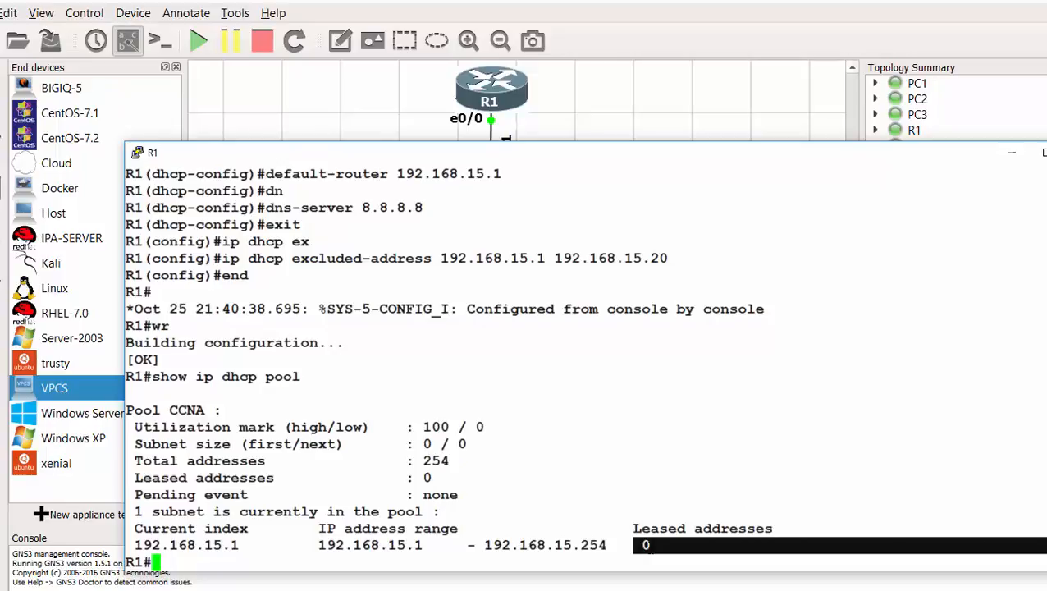
click(659, 546)
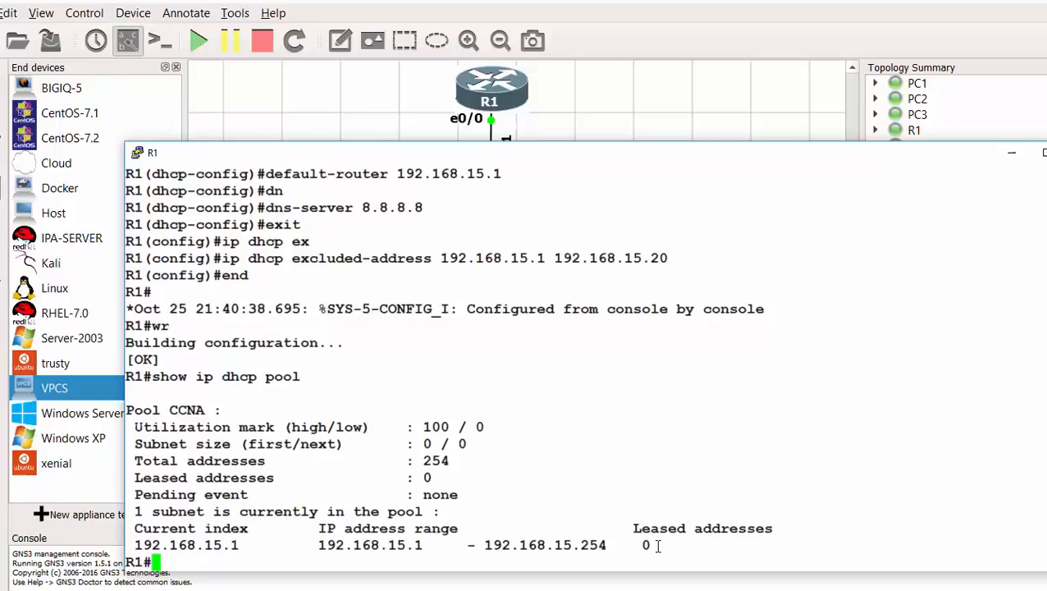
drag(654, 546, 634, 546)
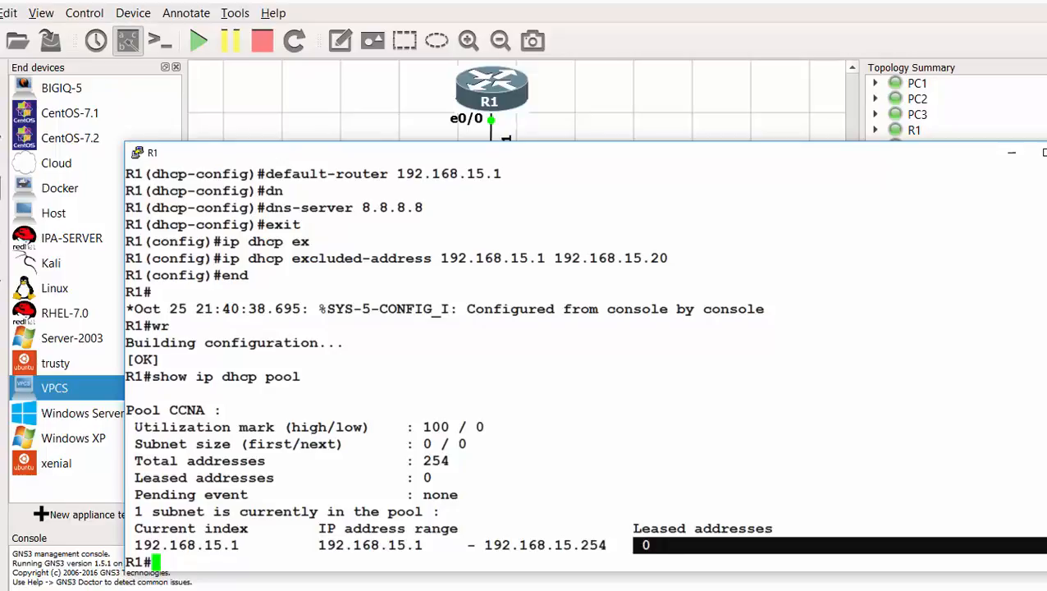
click(366, 533)
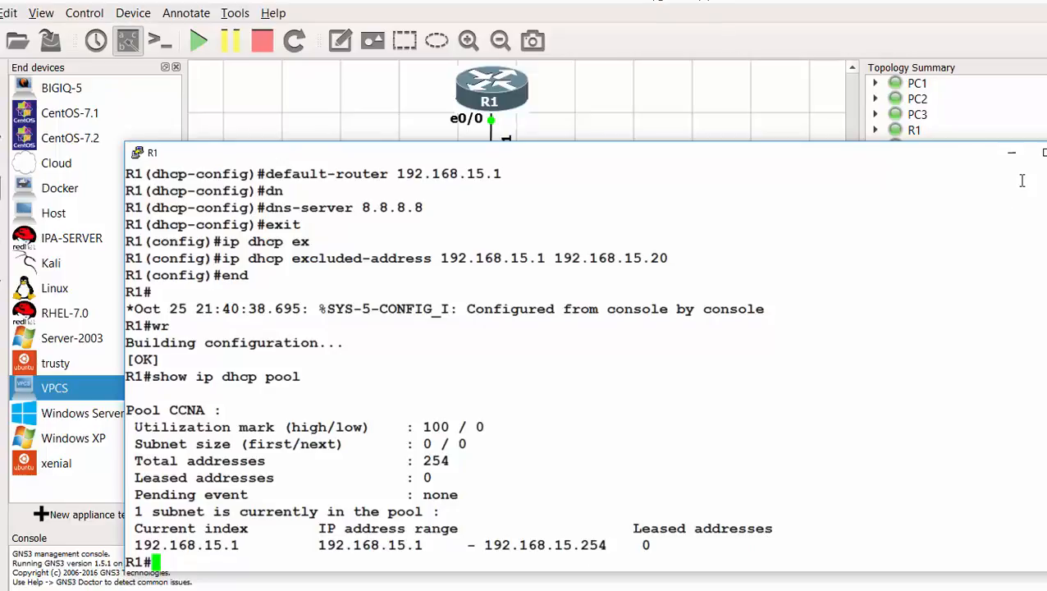
key(alt+Tab)
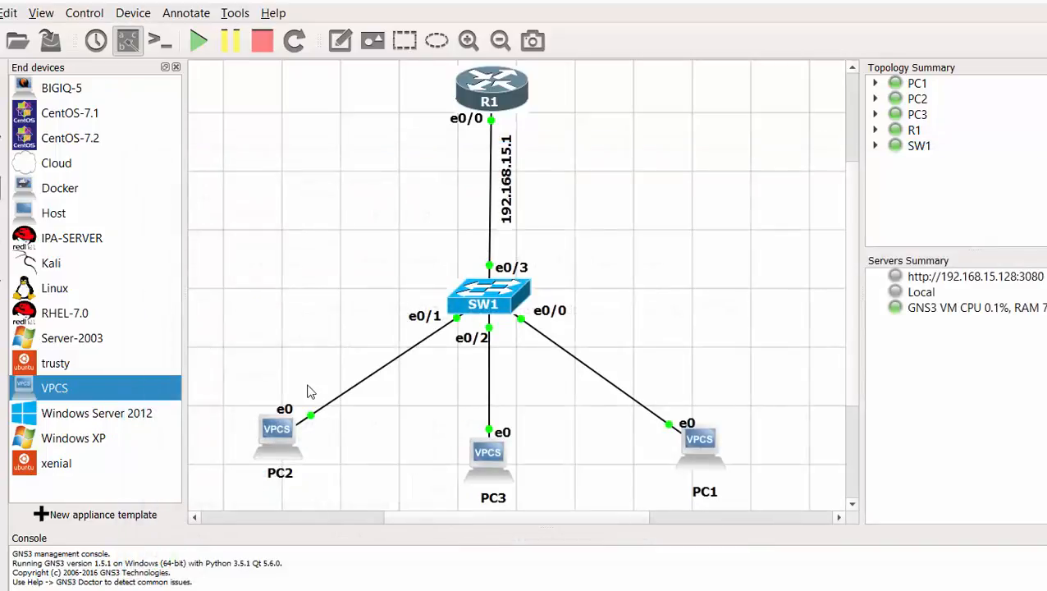
- Open PC2's console and show its initial 0.0.0.0/0 address and empty gateway
double_click(280, 441)
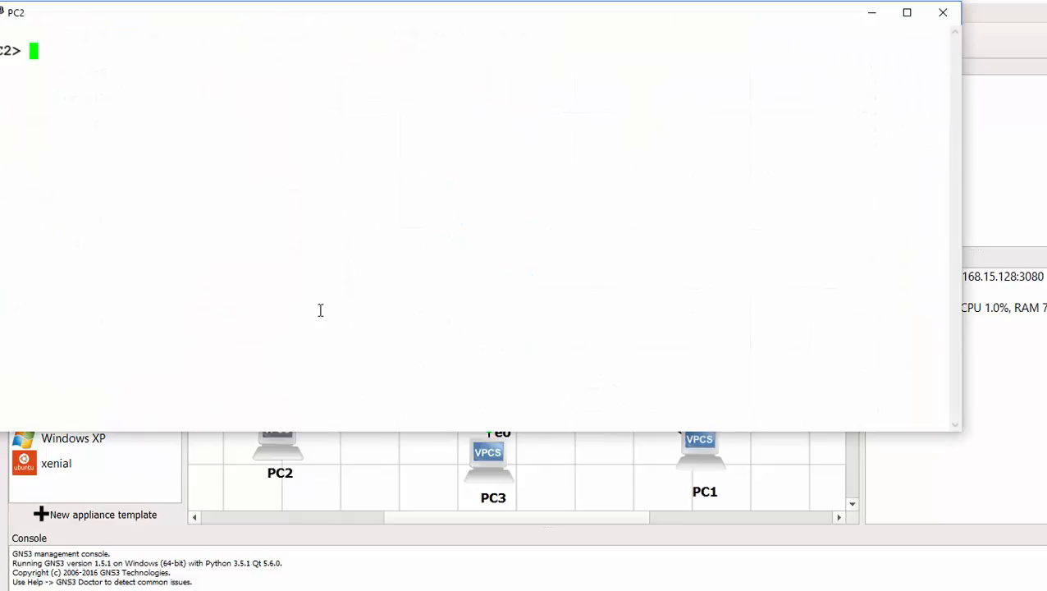
text(show ip)
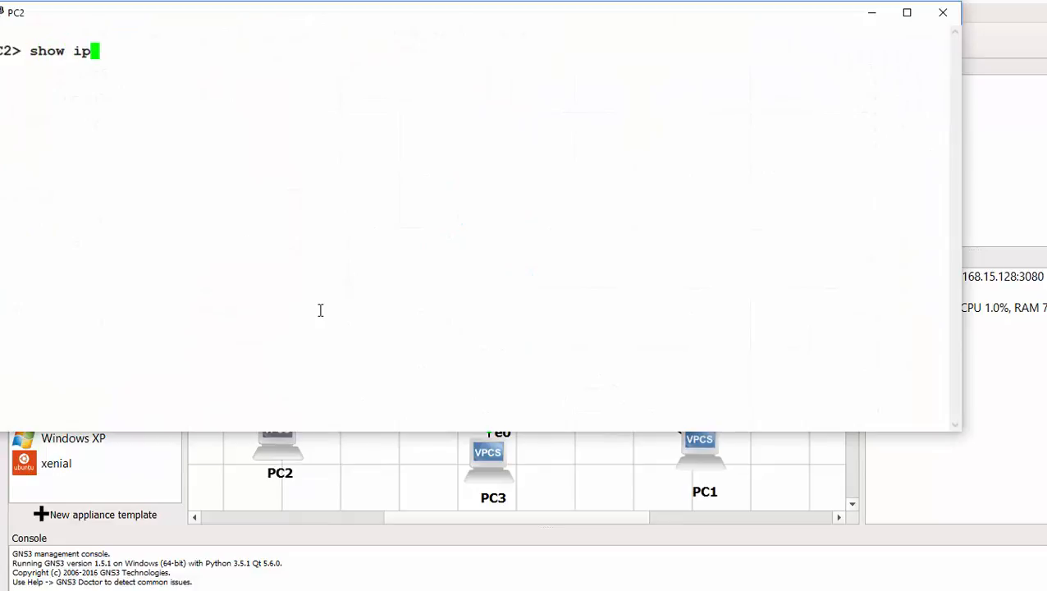
key(Return)
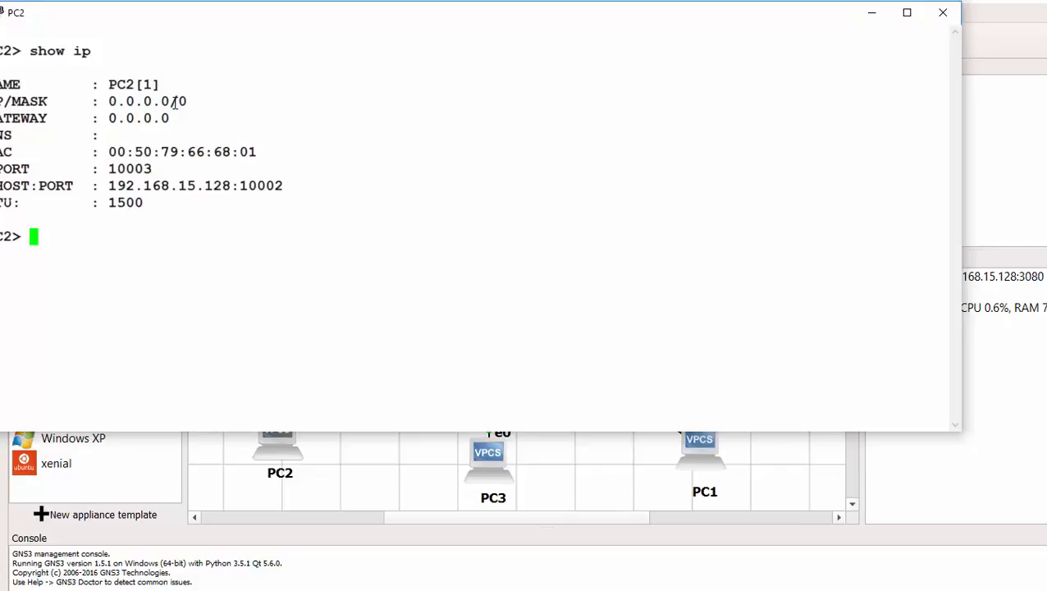
drag(186, 100, 108, 100)
drag(168, 117, 108, 100)
click(103, 237)
- Lease 192.168.15.21/24 for PC2 via ip dhcp and display its updated settings
text(ip dhc)
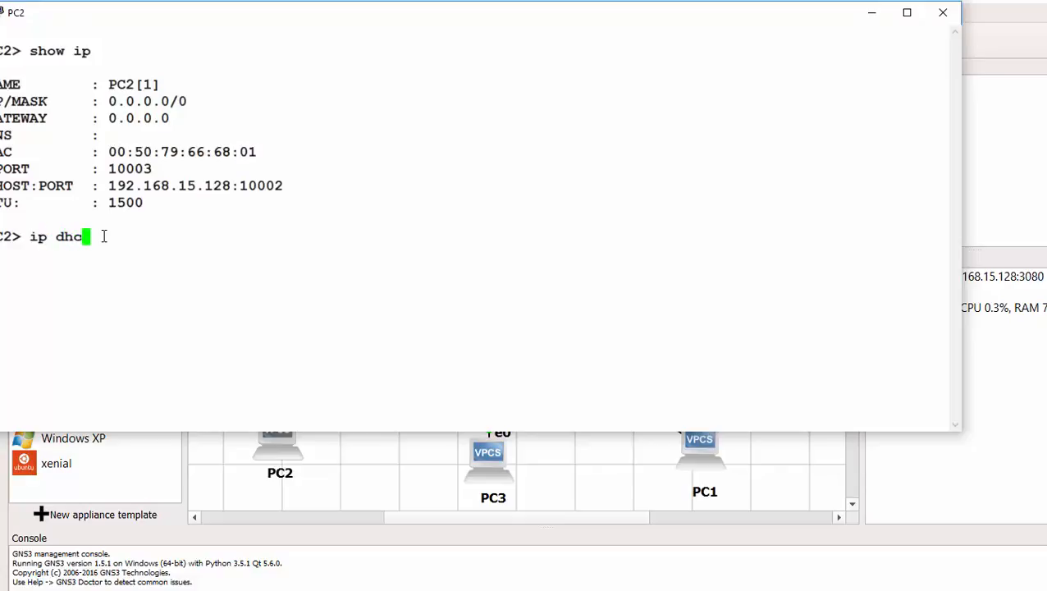
text(p)
key(Return)
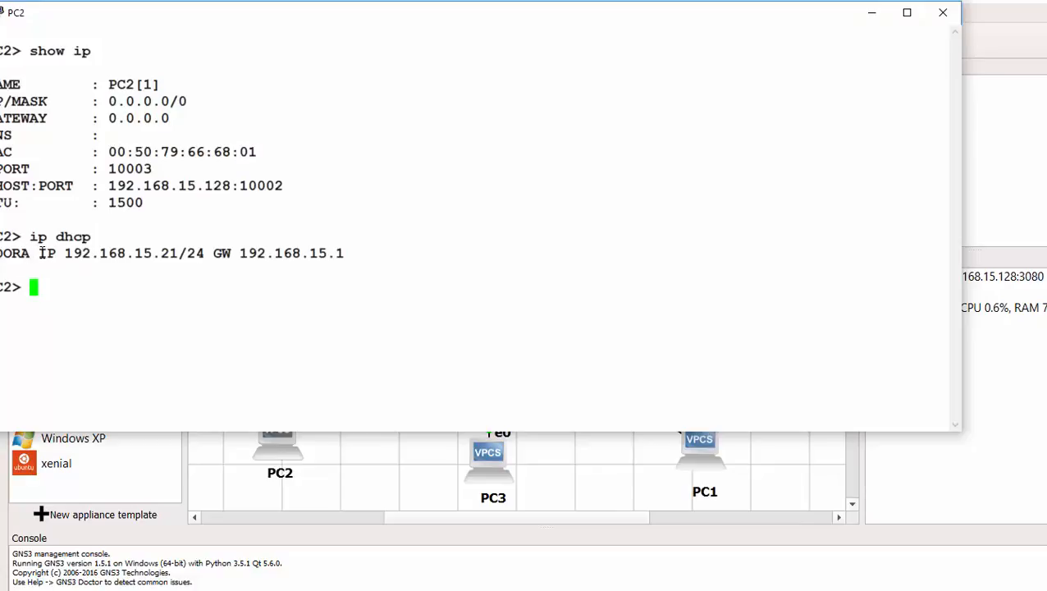
drag(64, 253, 152, 253)
click(187, 253)
click(125, 282)
text(show ip)
key(Return)
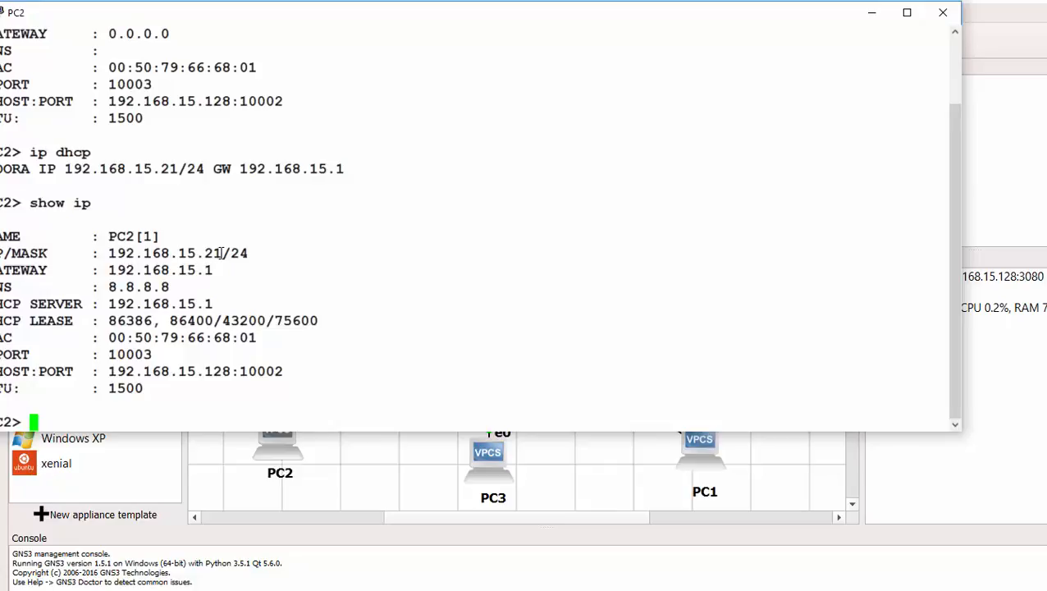
- Check PC2's .21 address, gateway 192.168.15.1 and DNS server 8.8.8.8
drag(220, 253, 196, 253)
mouse_move(215, 271)
mouse_down()
mouse_move(103, 271)
mouse_move(222, 271)
mouse_up()
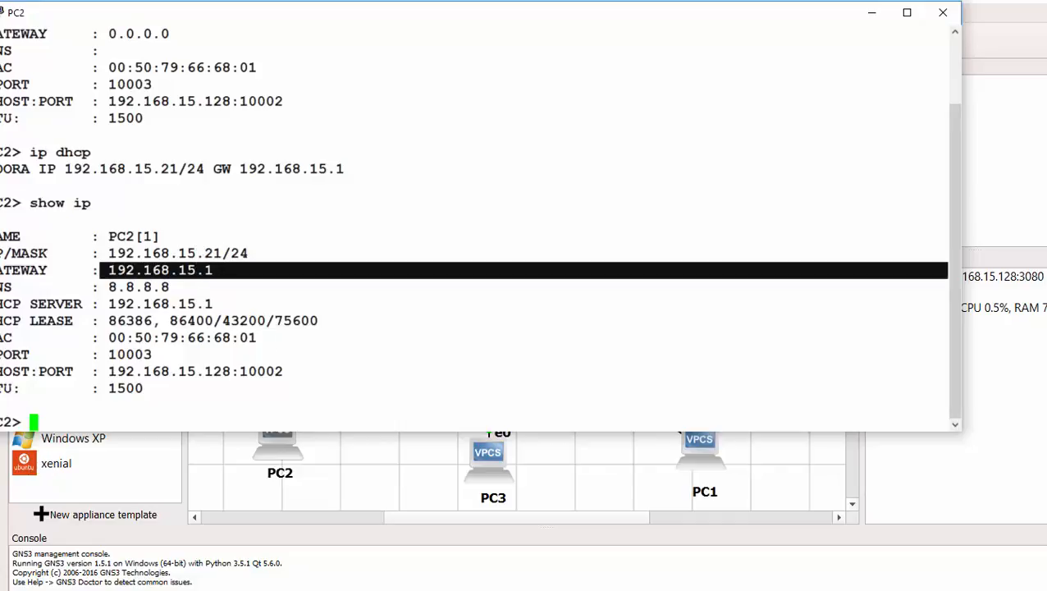
click(113, 287)
drag(108, 287, 173, 287)
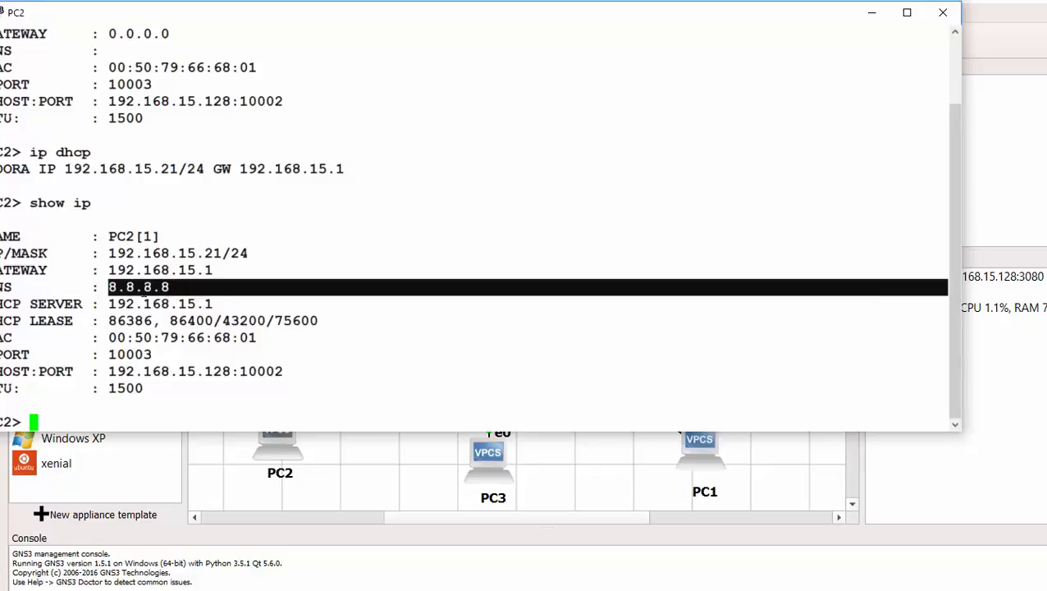
click(101, 303)
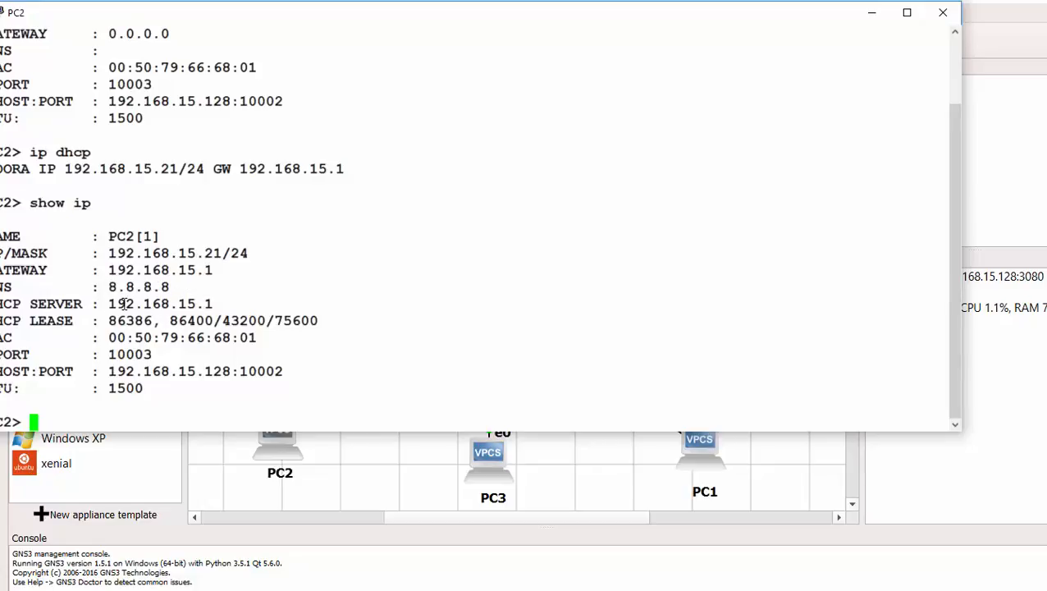
- Confirm DHCP server 192.168.15.1 in PC2's output and close its console
drag(213, 303, 319, 321)
click(122, 321)
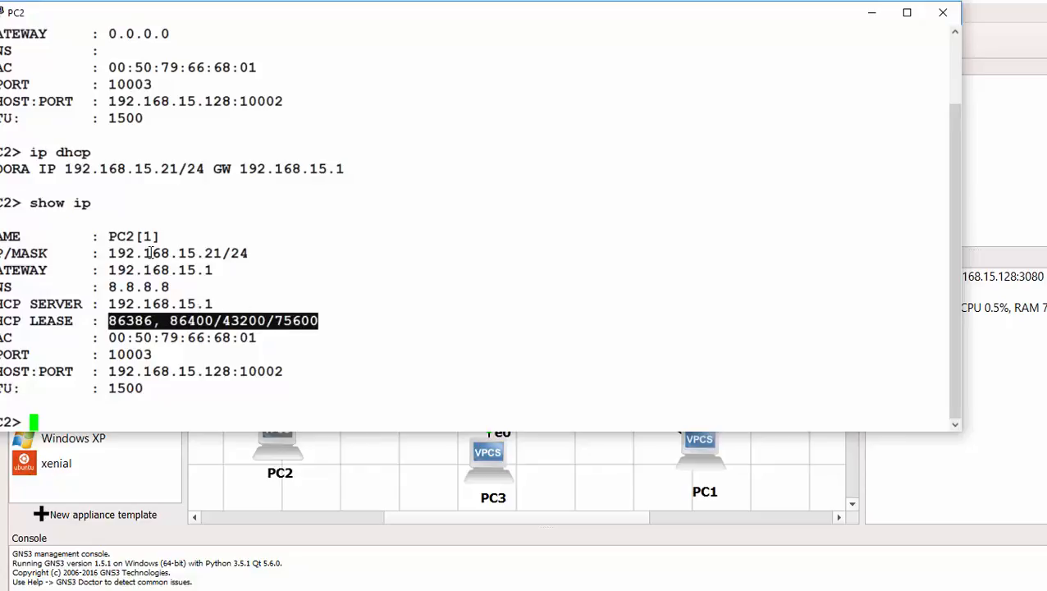
click(944, 11)
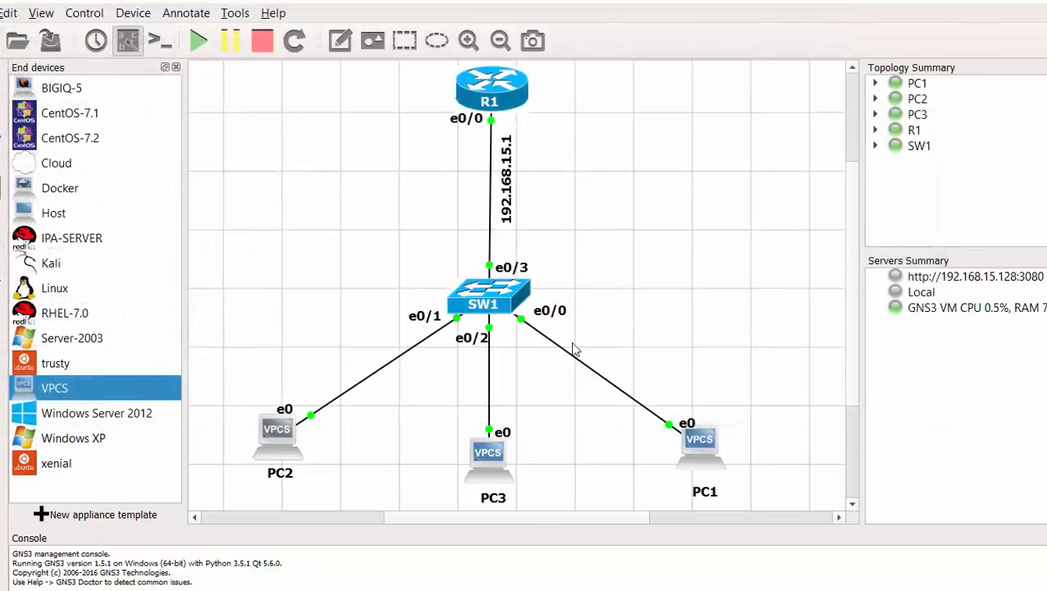
- Open PC3's console and show its initial empty 0.0.0.0 address and gateway
double_click(487, 460)
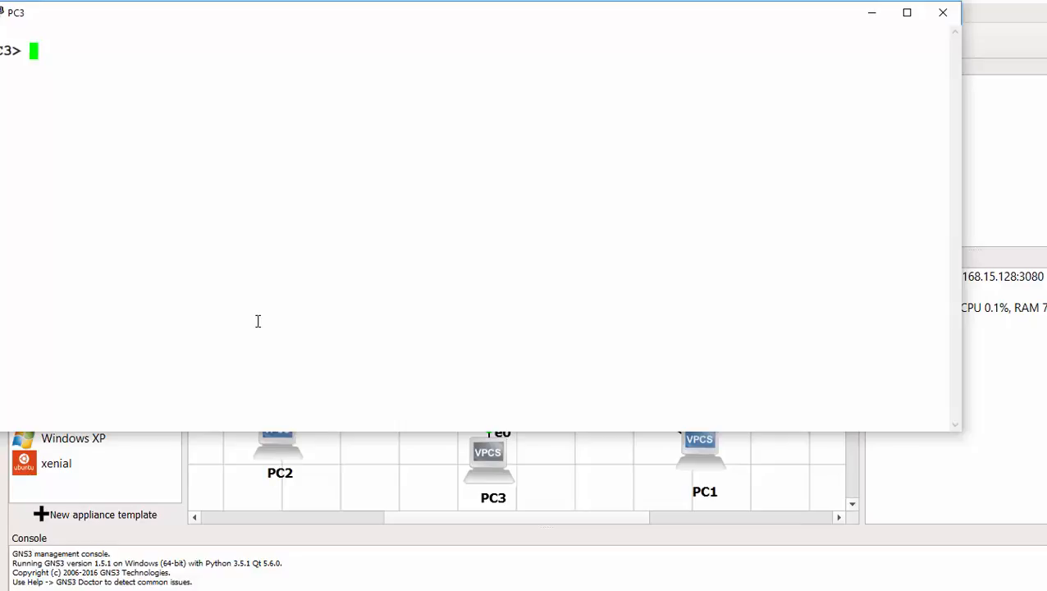
text(show ip)
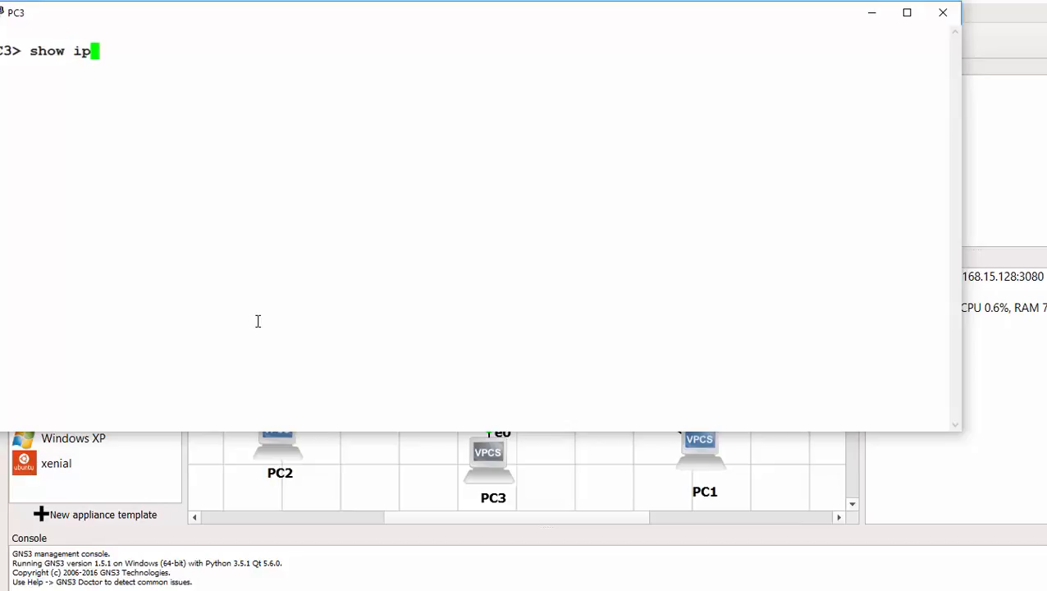
key(Return)
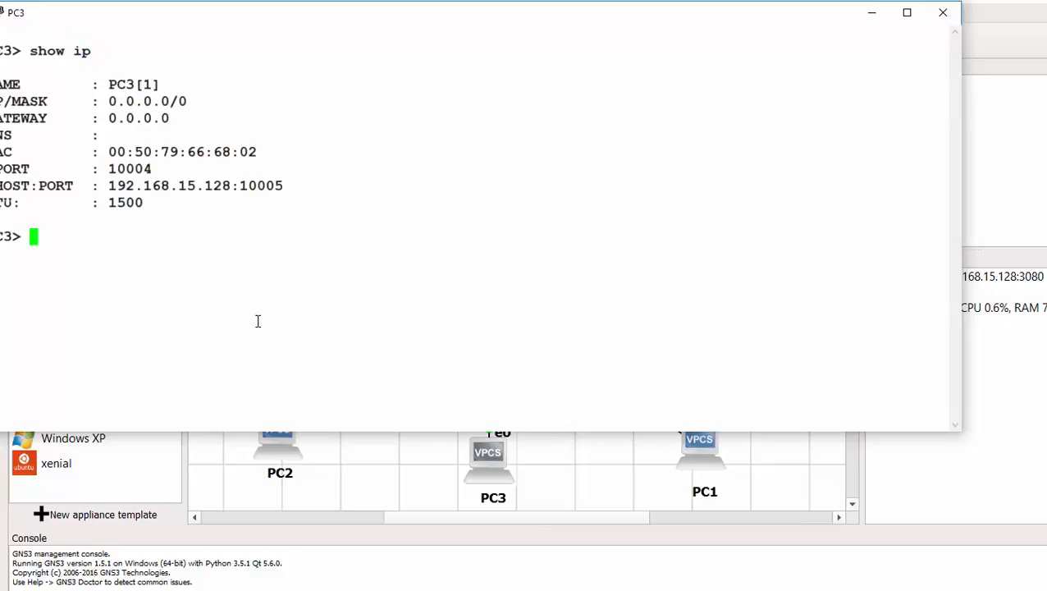
drag(110, 95, 179, 97)
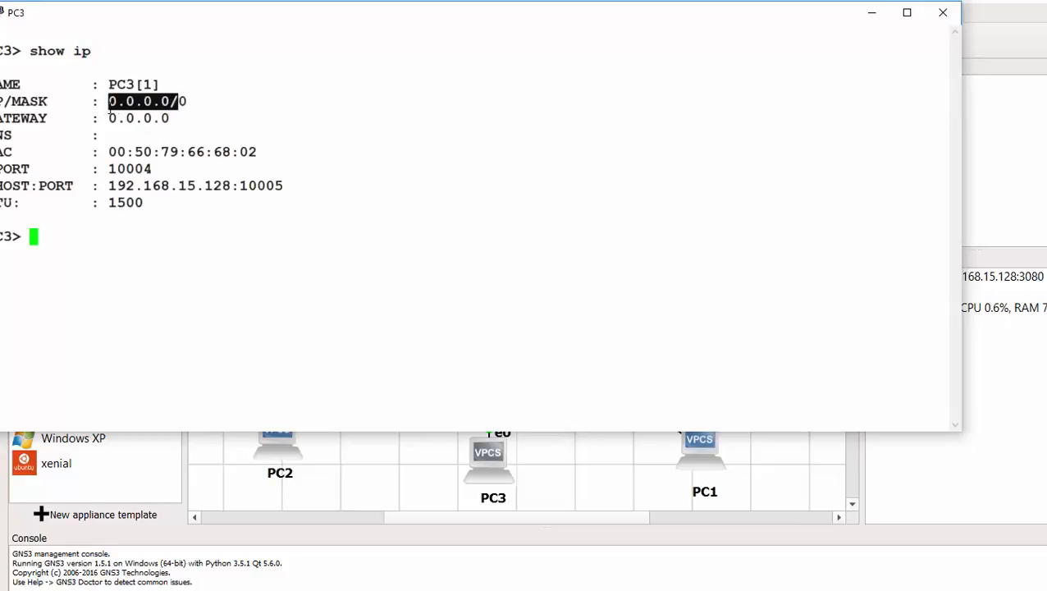
drag(104, 118, 155, 119)
click(96, 234)
- Lease 192.168.15.22/24 for PC3 via ip dhcp, verify with show ip, and close the console
text(i)
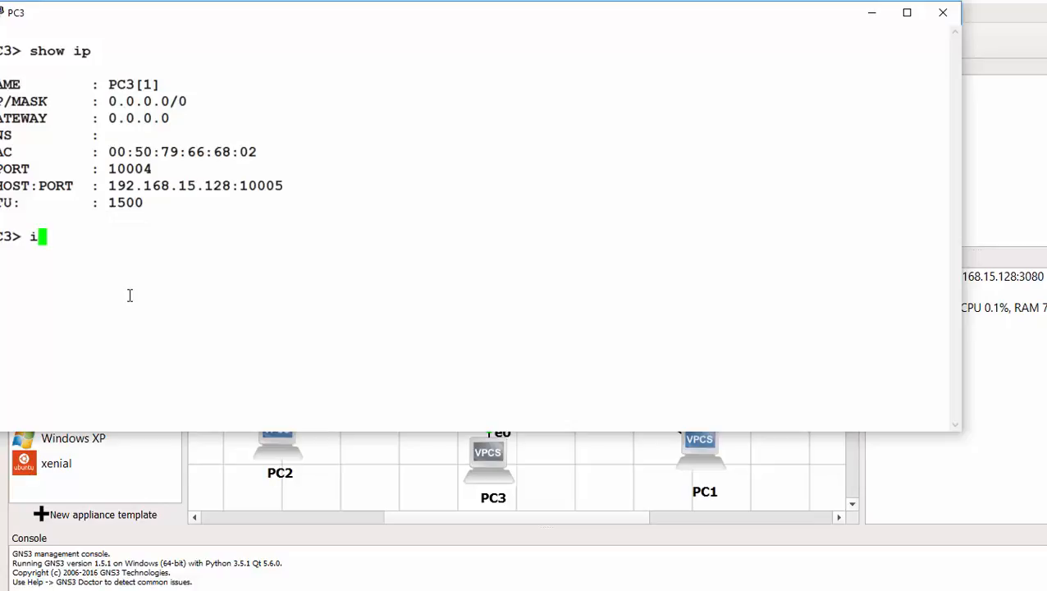
text(p dhcp)
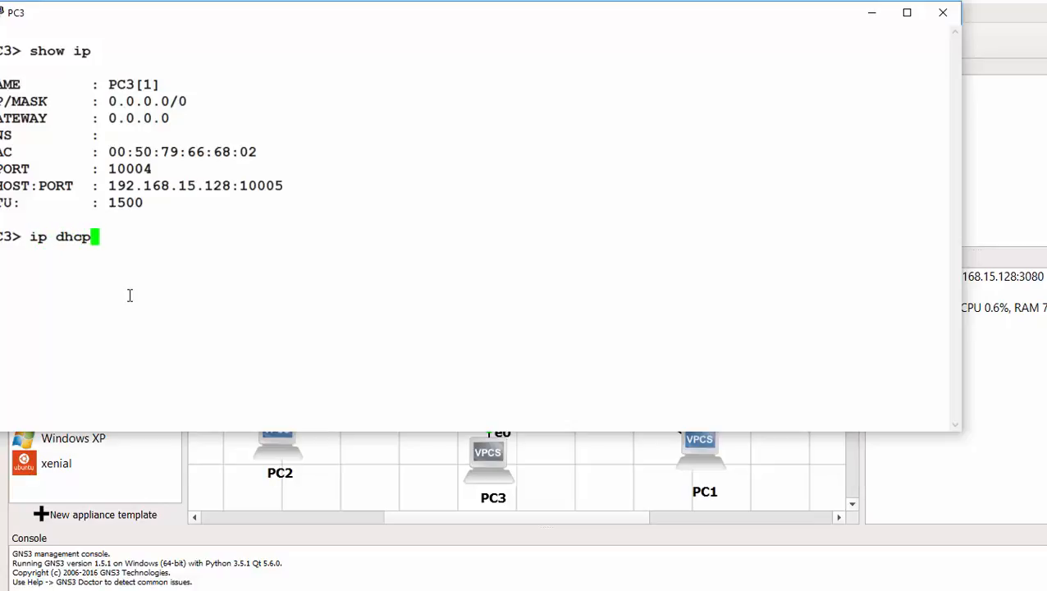
key(Return)
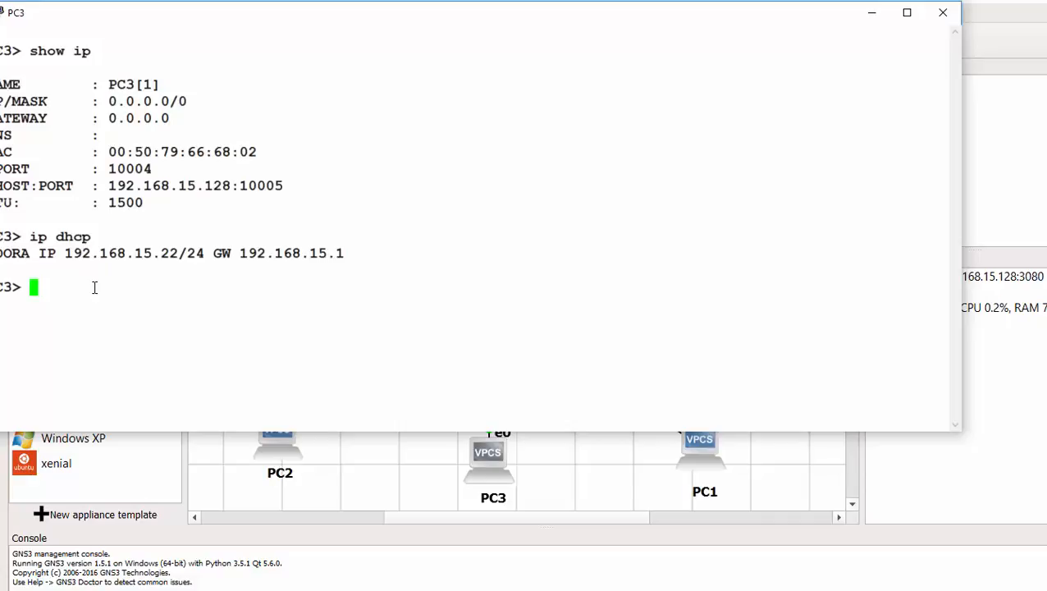
text(show ip)
key(Return)
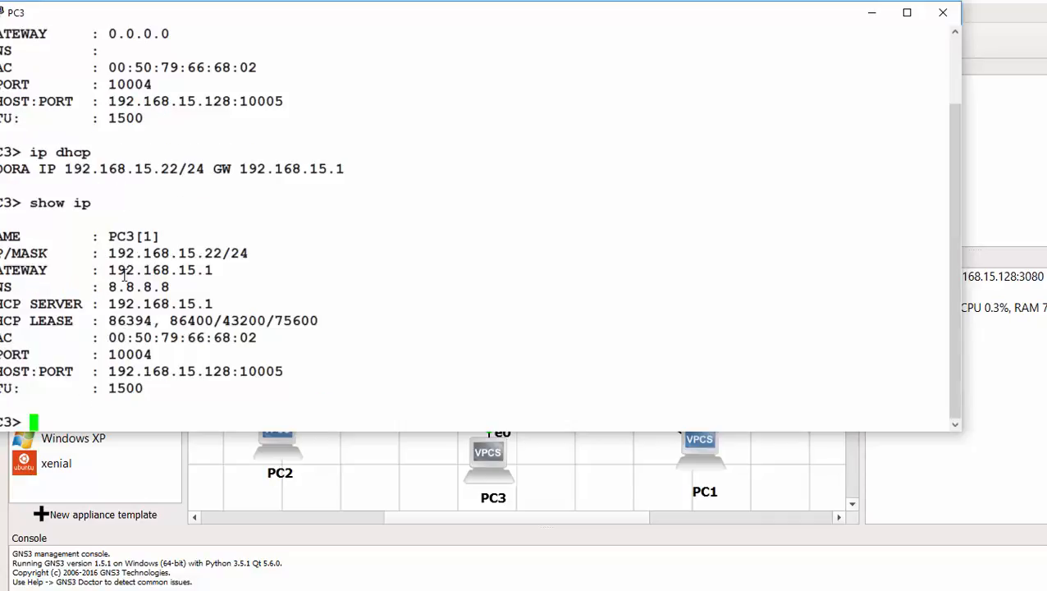
drag(110, 250, 173, 300)
click(242, 386)
click(943, 14)
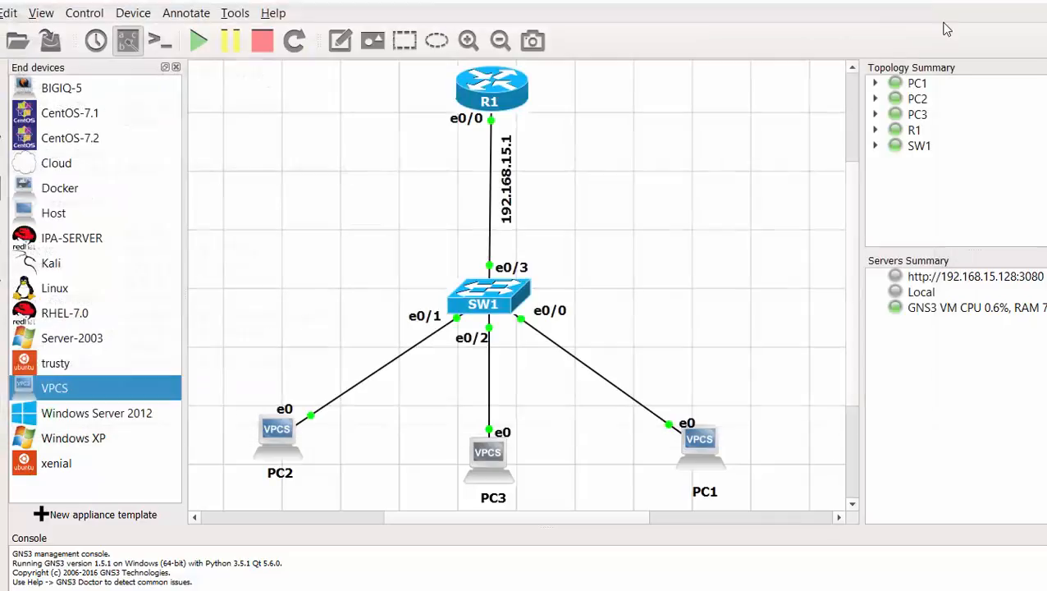
- Open PC1's console and show its initial empty address and gateway
double_click(698, 443)
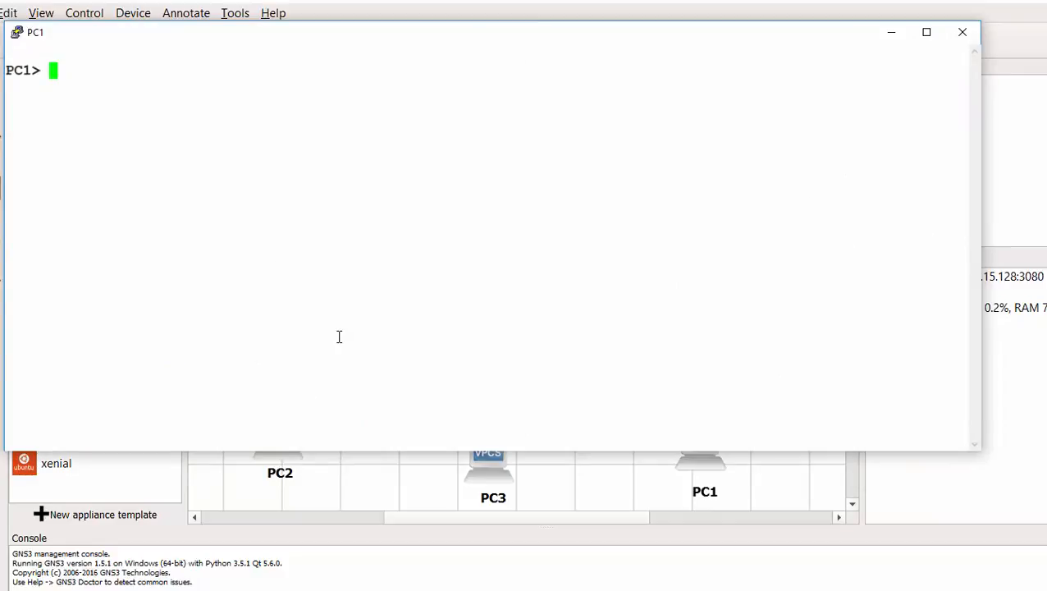
text(show ip)
key(Return)
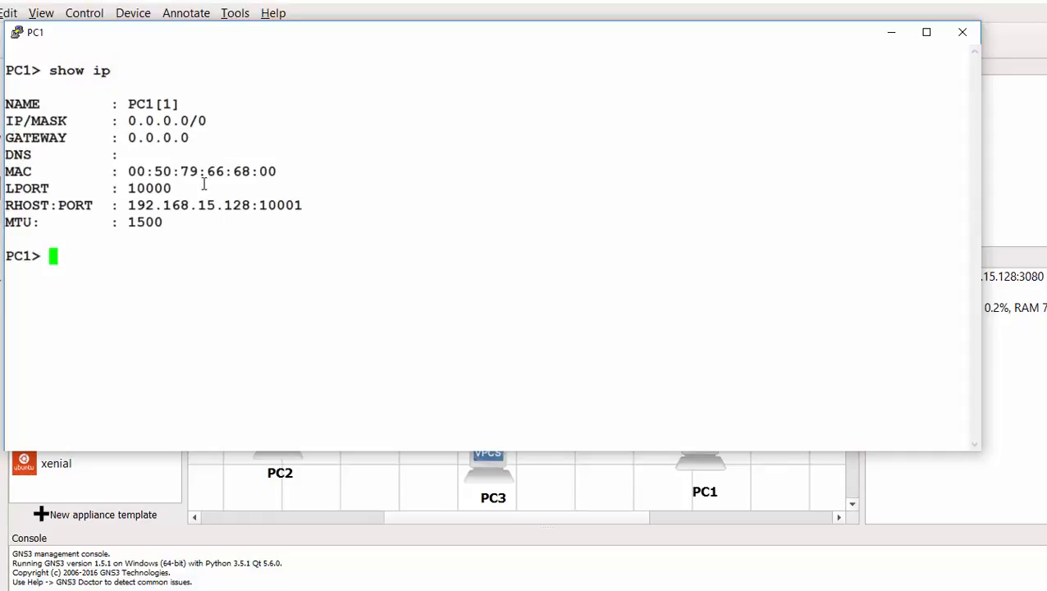
click(186, 138)
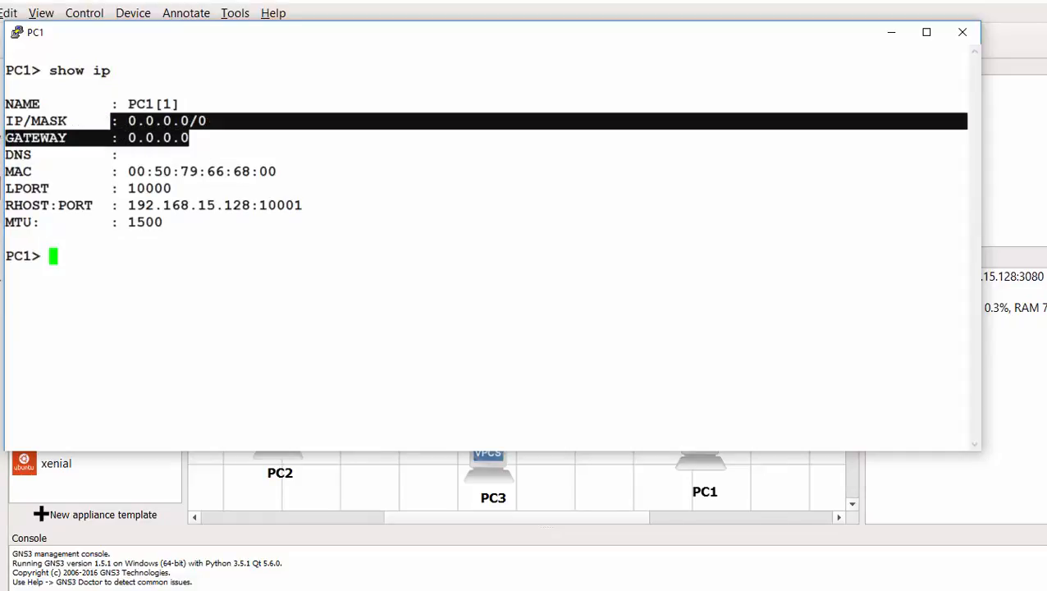
click(166, 316)
- Lease 192.168.15.23/24 for PC1 via ip dhcp and check the address and DHCP server with show ip
text(ip)
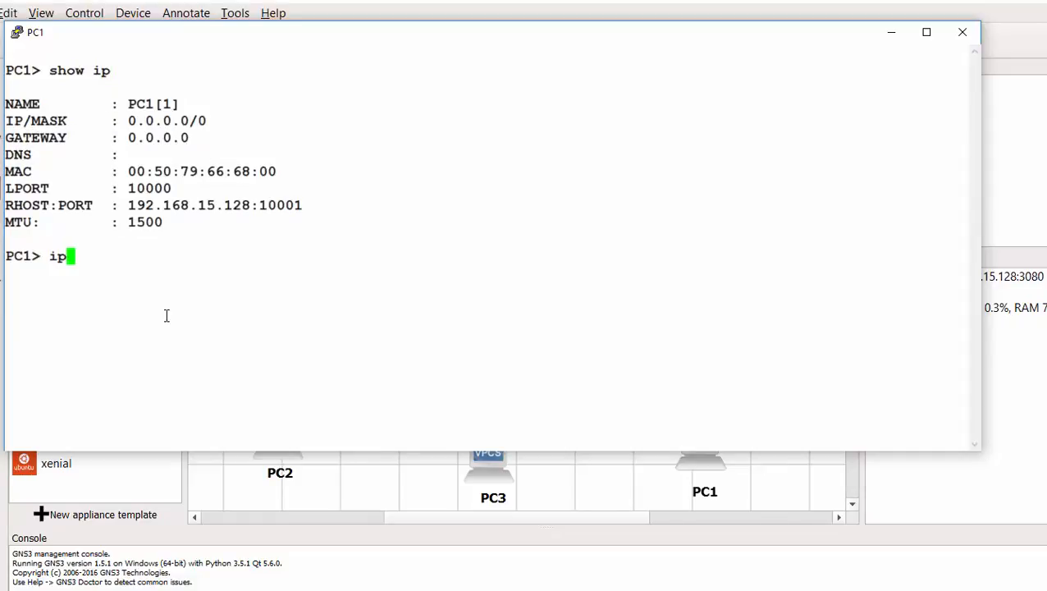
text( dhcp)
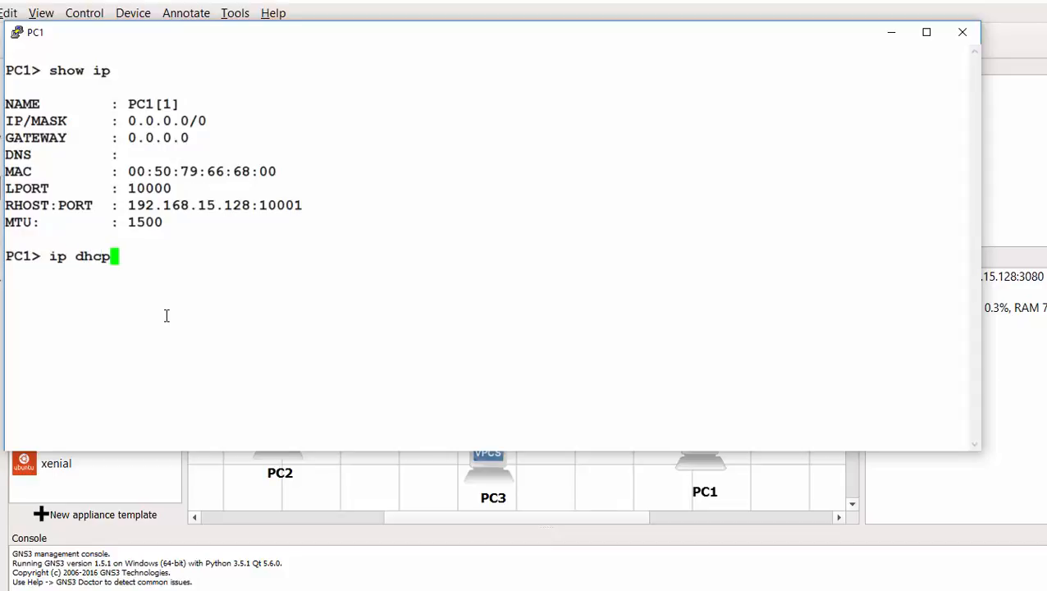
key(Return)
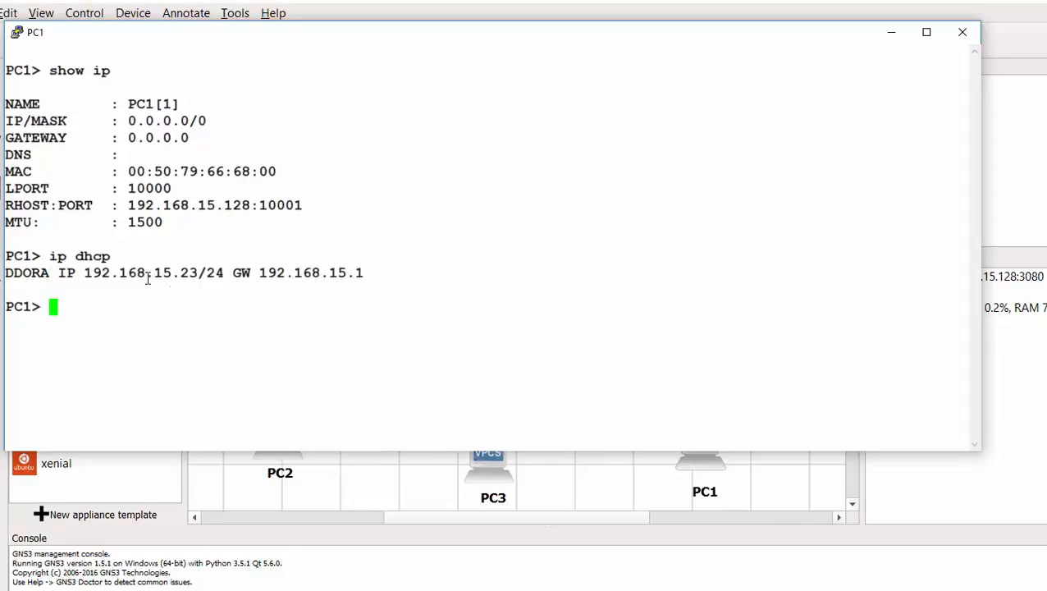
drag(206, 275, 163, 274)
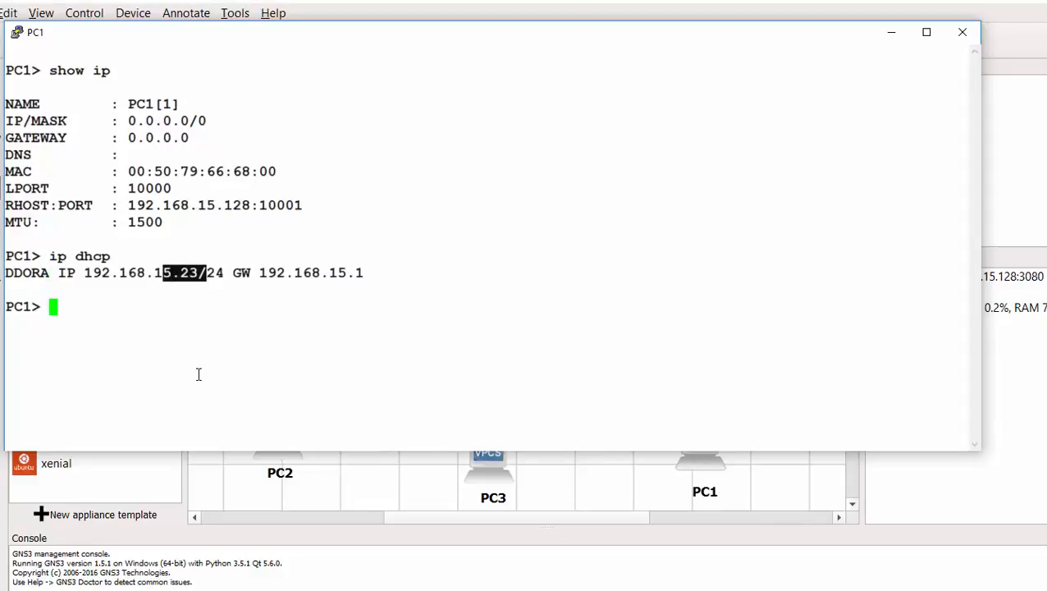
click(99, 332)
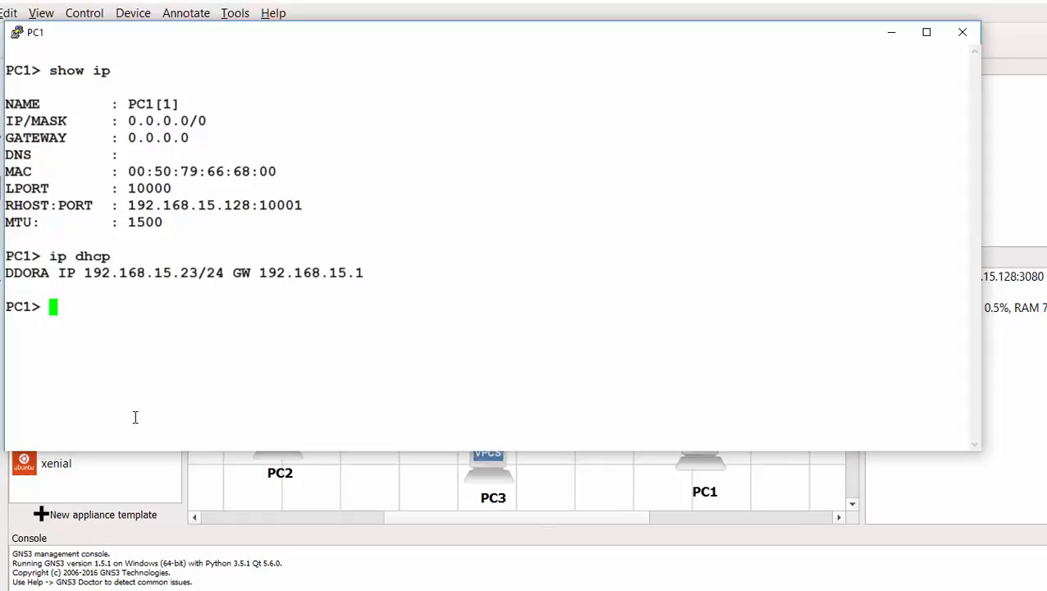
text(show ip)
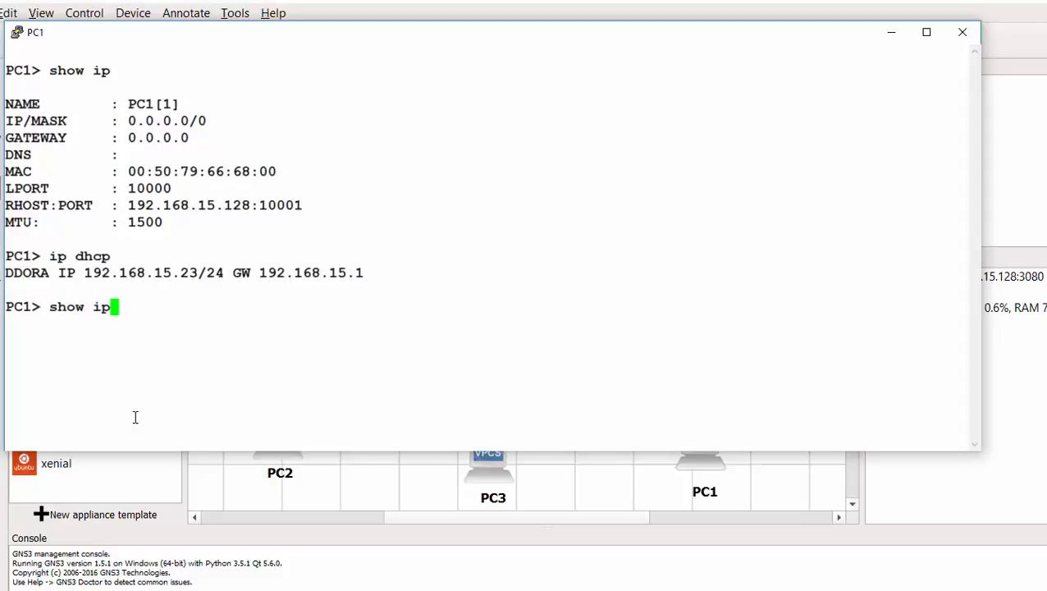
key(Return)
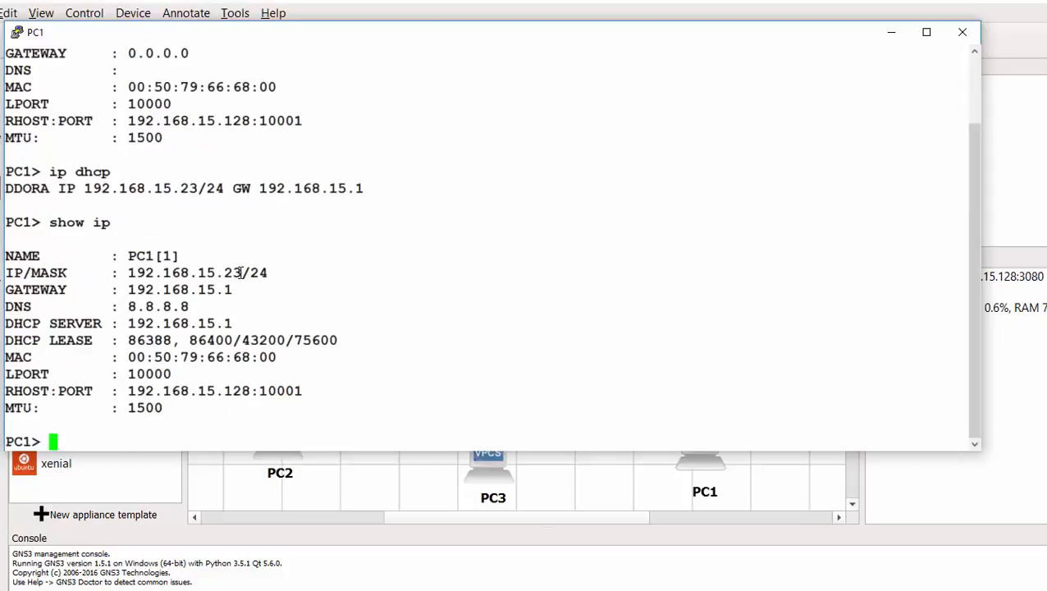
drag(249, 273, 154, 306)
drag(233, 324, 207, 324)
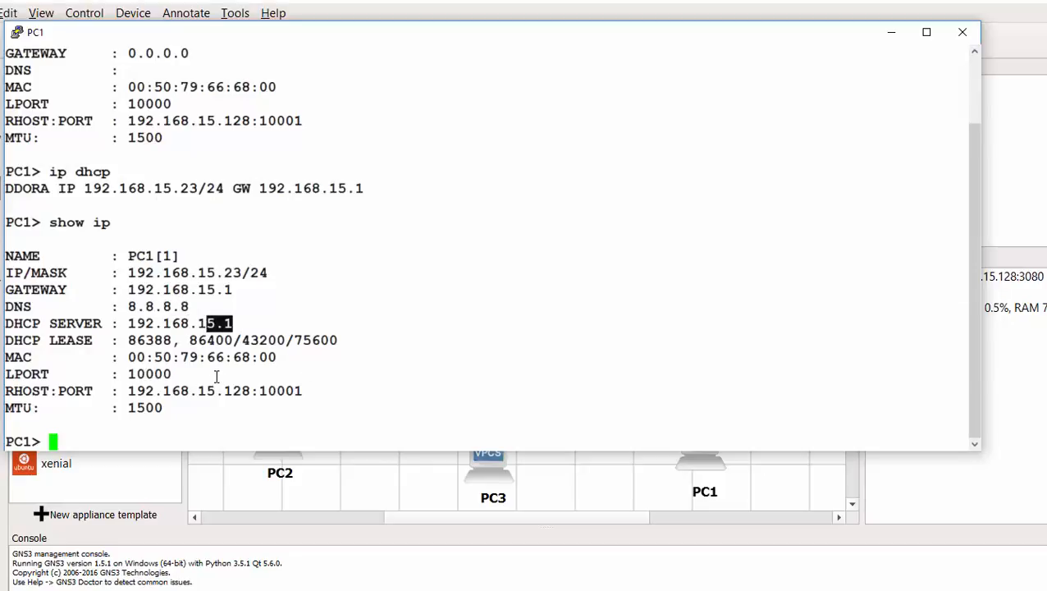
click(233, 412)
- Ping gateway 192.168.15.1 and PC2 at 192.168.15.21 from PC1
text(ping )
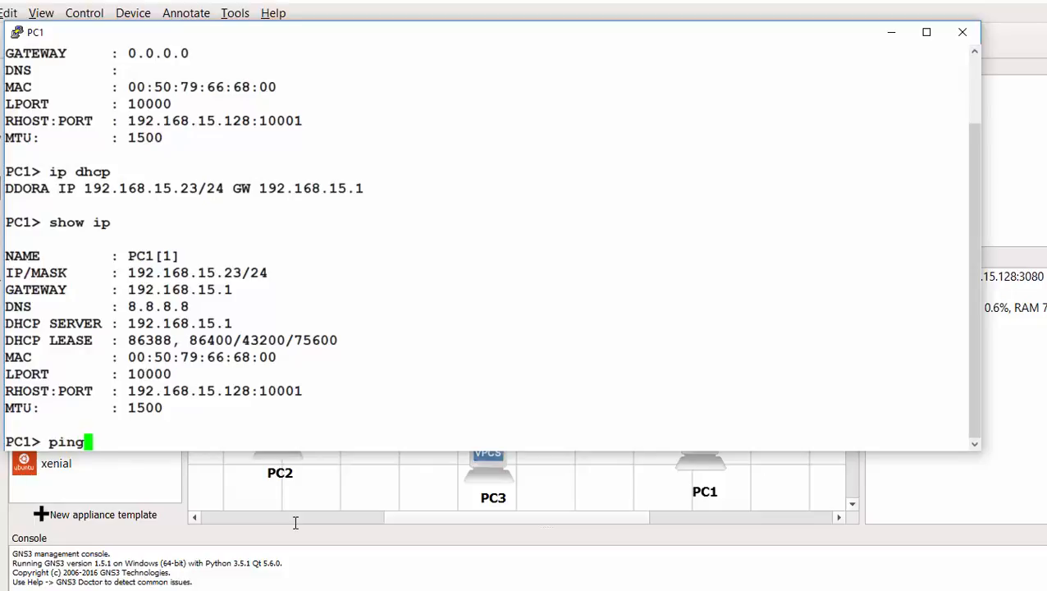
text(192.16)
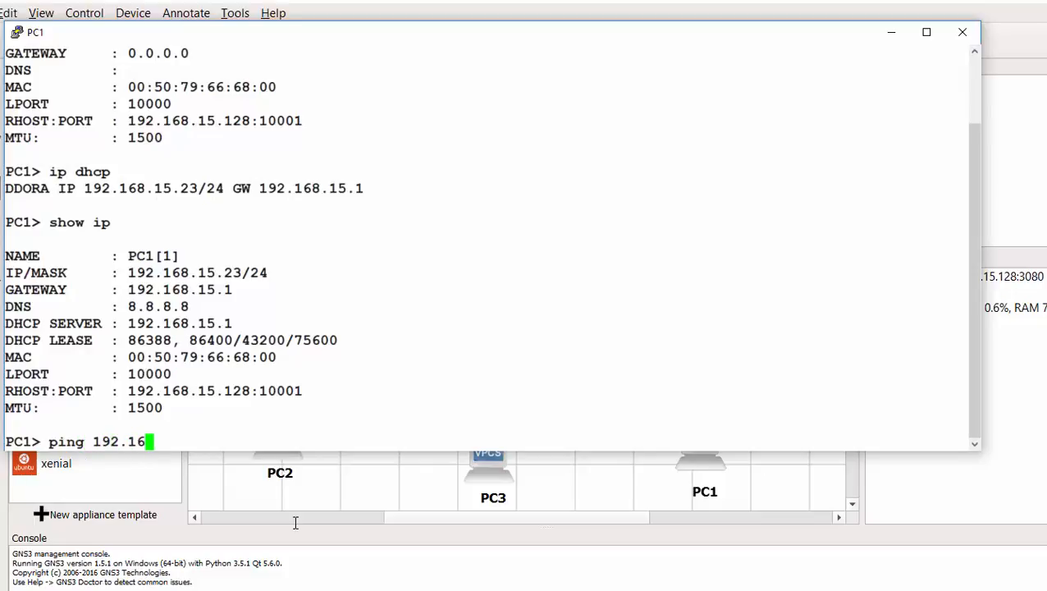
text(8.15.1)
key(Return)
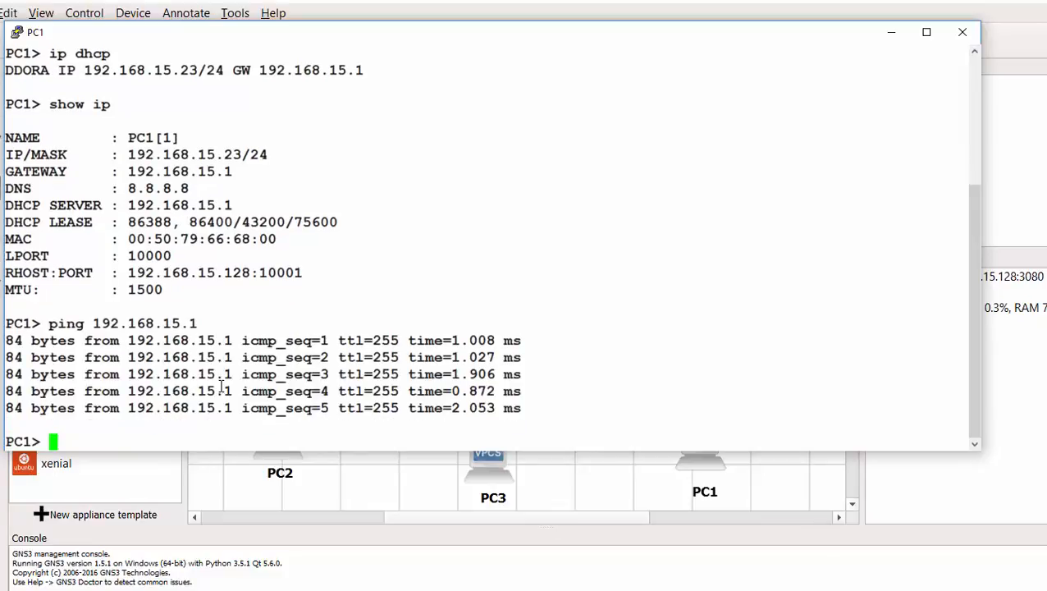
text(ping )
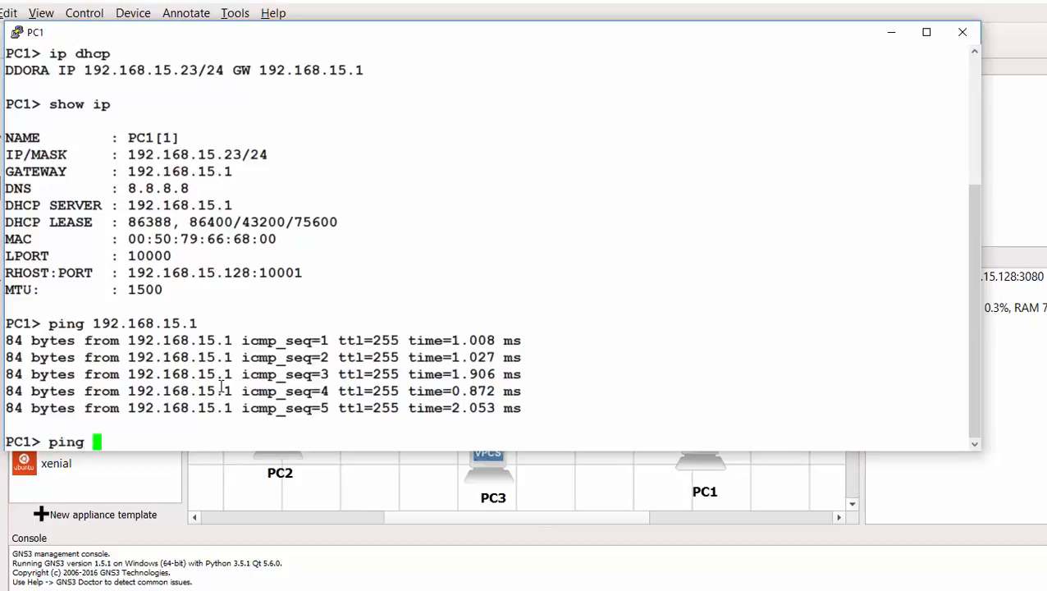
text(192.168)
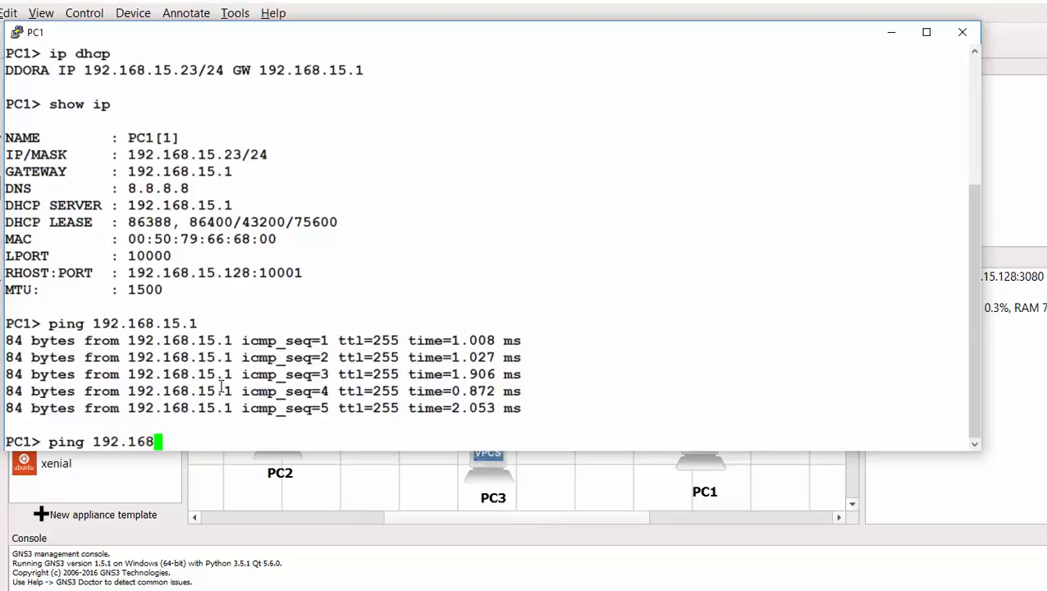
text(.15.21)
key(Return)
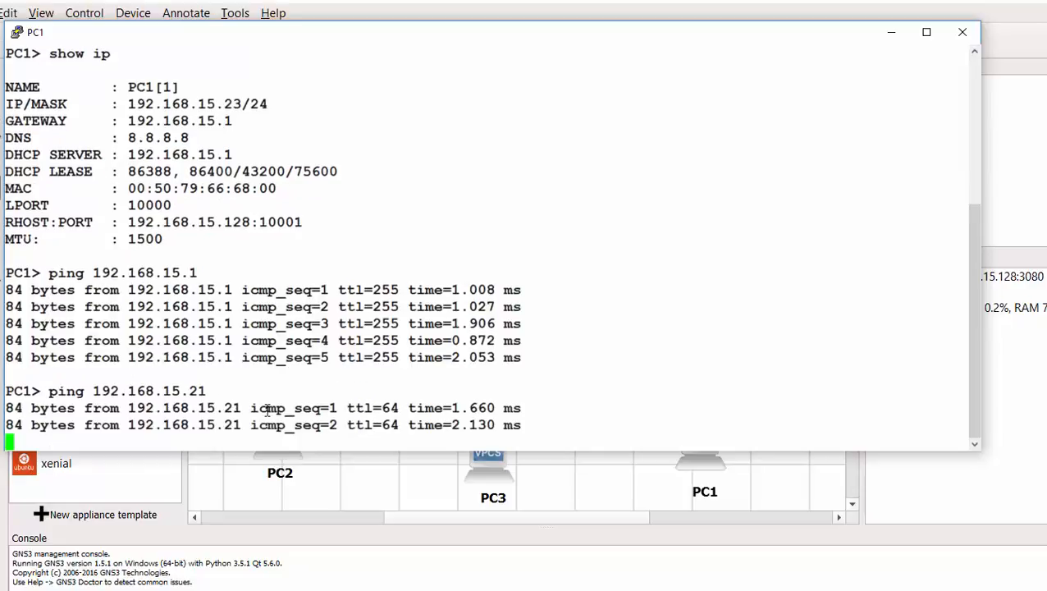
- Close PC1's console and run show ip dhcp pool on router R1
click(963, 37)
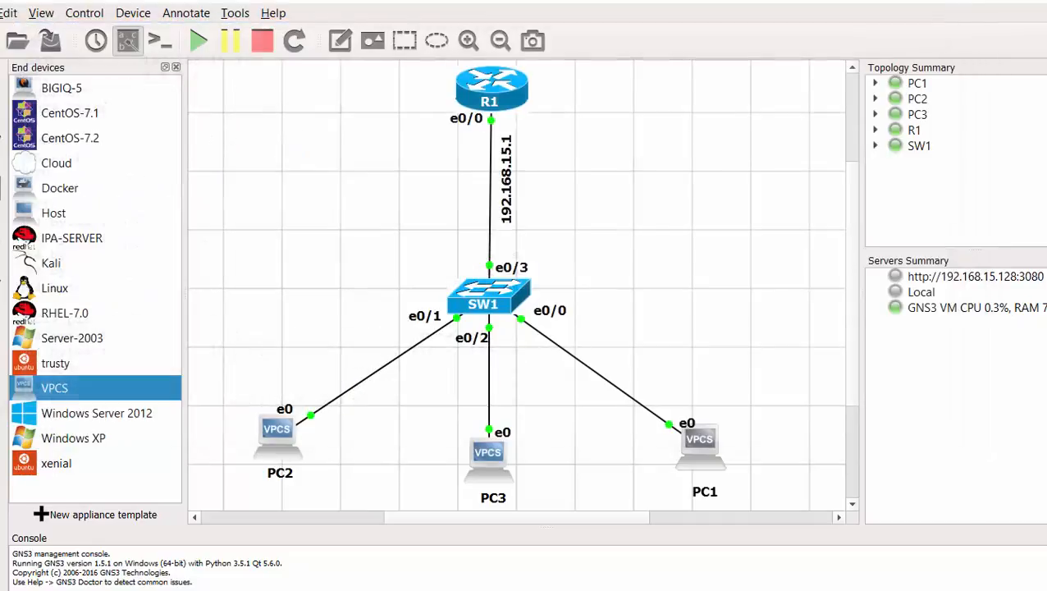
double_click(507, 86)
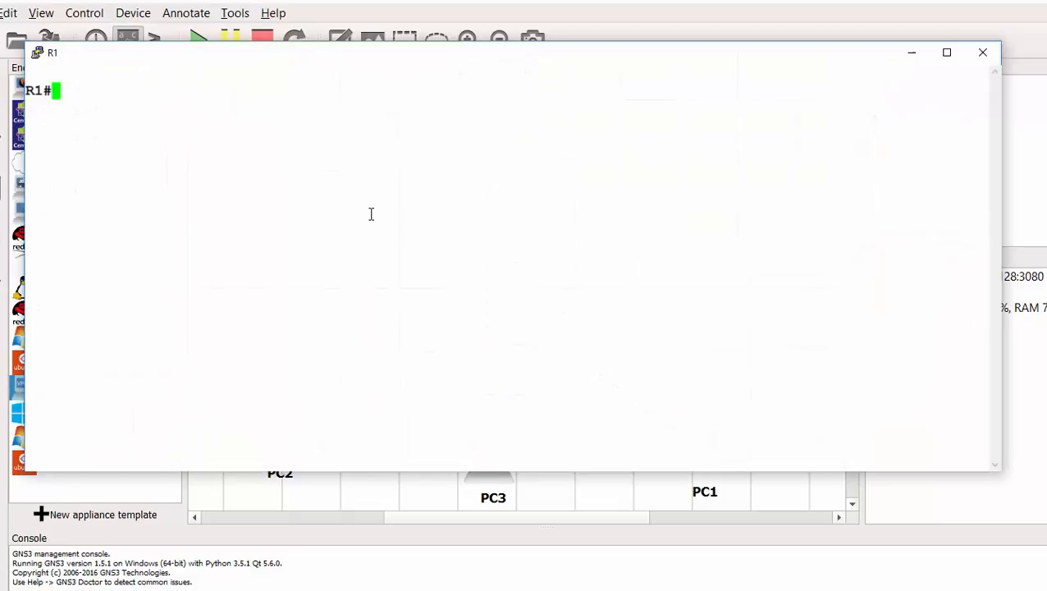
text(show i)
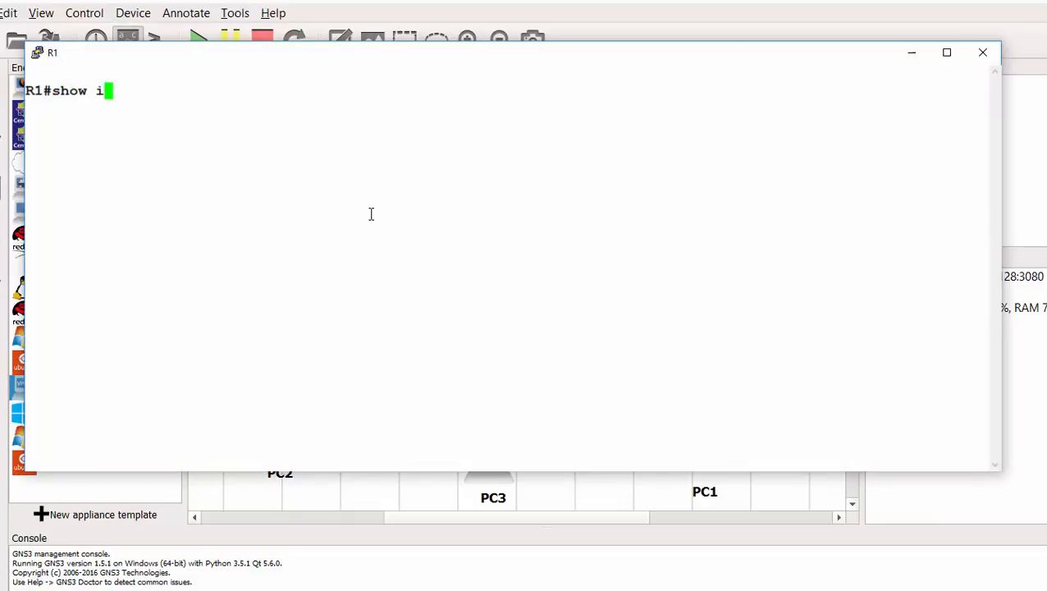
text(p dhc)
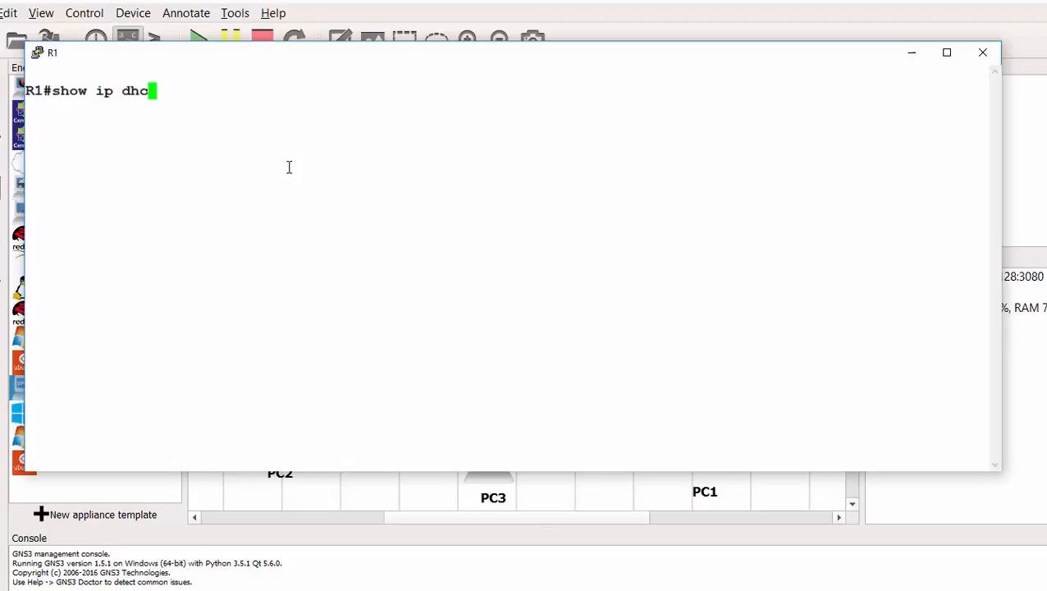
text(p pool)
key(Return)
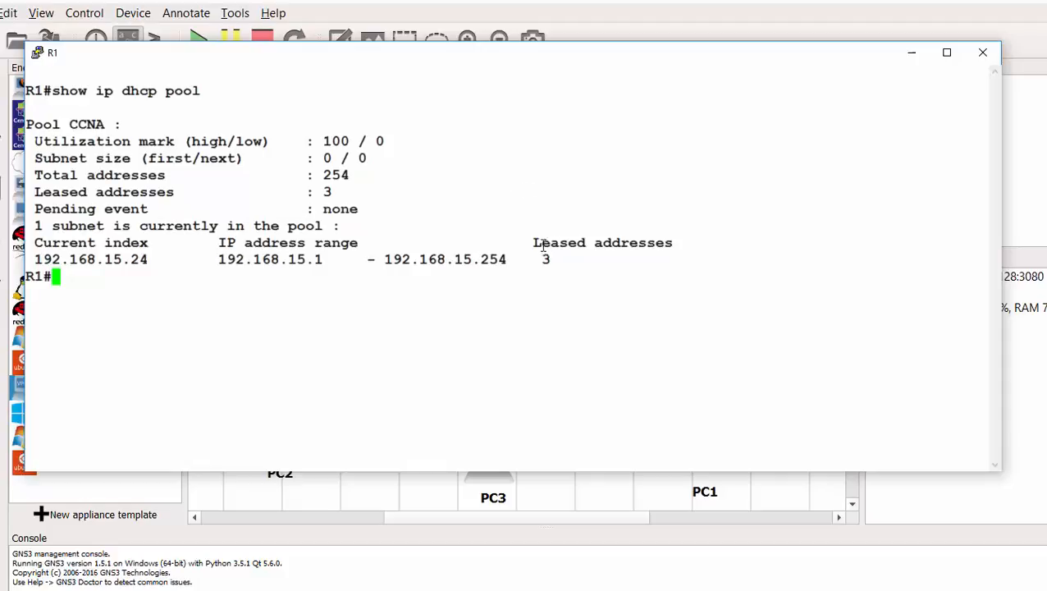
- Check that pool CCNA reports 3 leased addresses
drag(543, 246, 637, 243)
drag(552, 259, 681, 325)
click(564, 266)
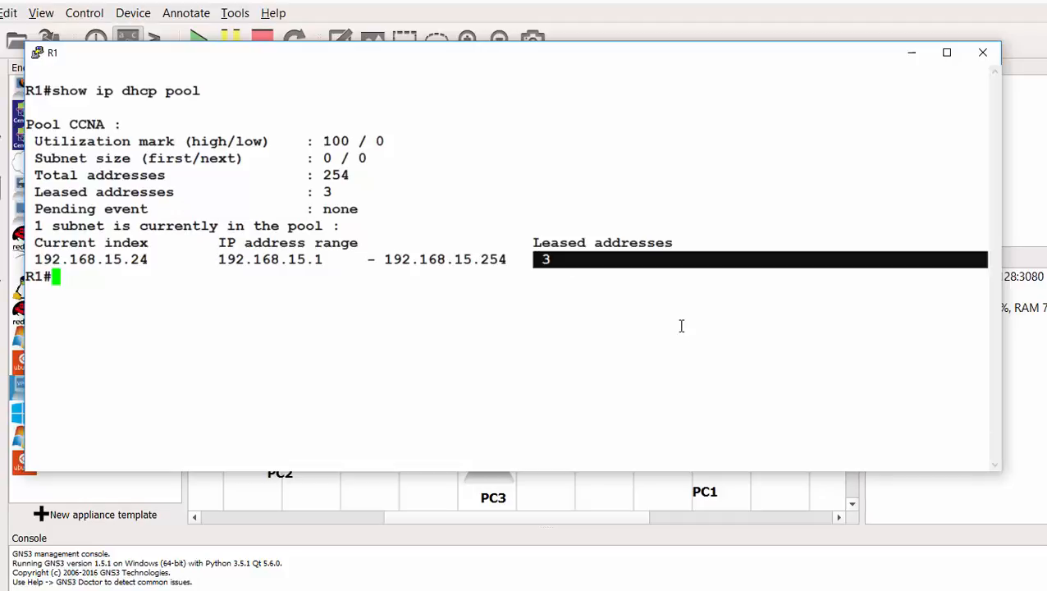
click(548, 273)
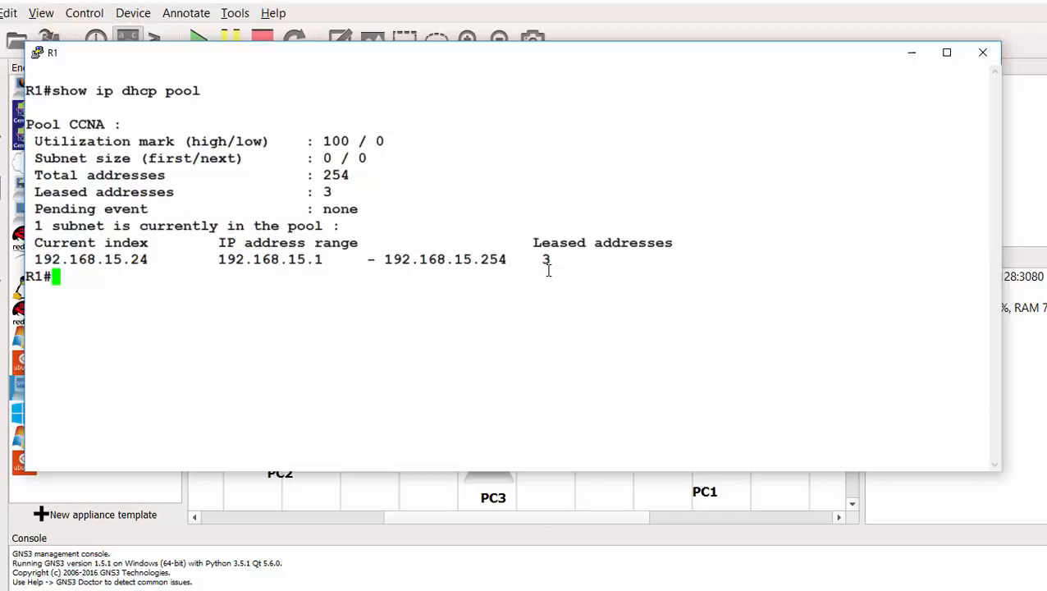
drag(554, 259, 692, 327)
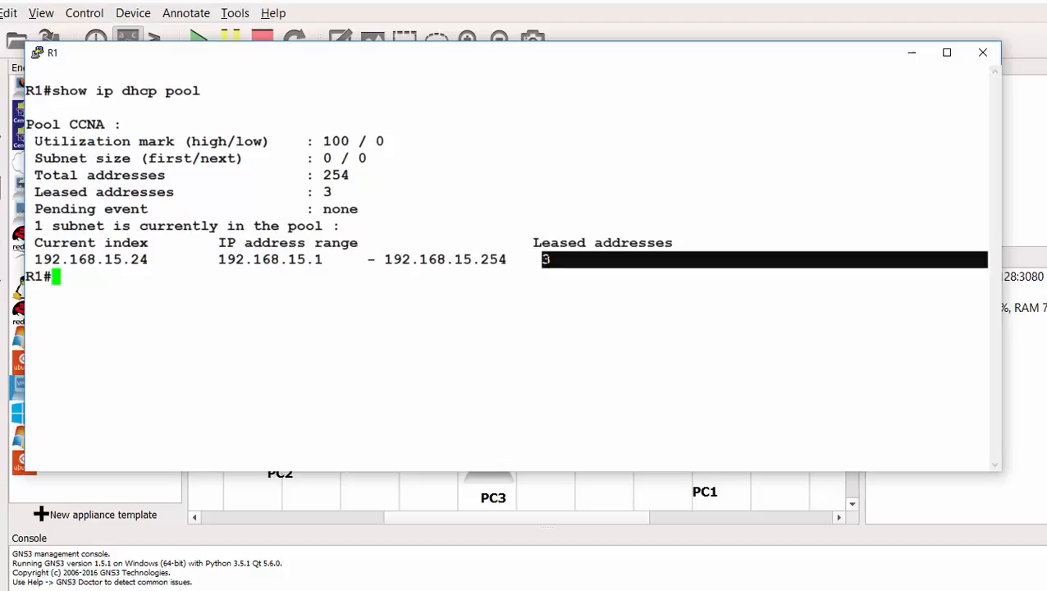
click(723, 352)
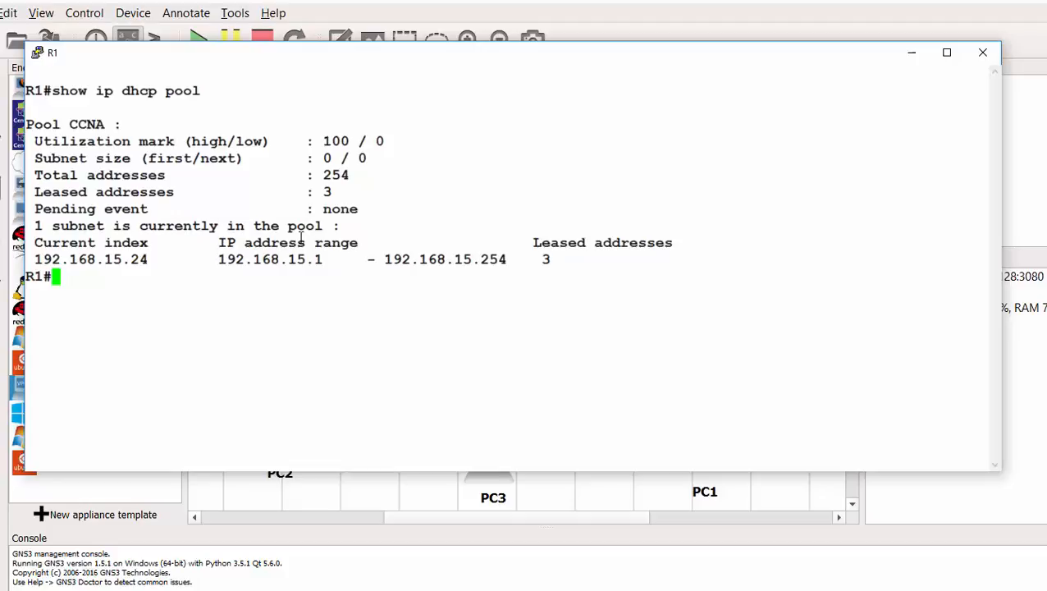
- Ping 192.168.15.21 from R1 and confirm five successful replies
text(ping )
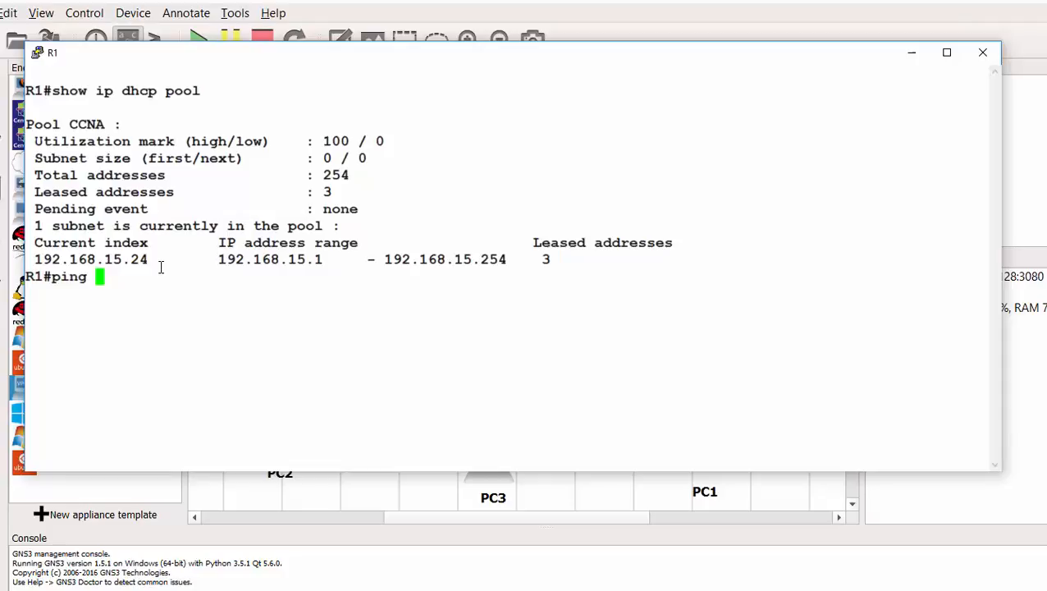
text(192.168.15.21)
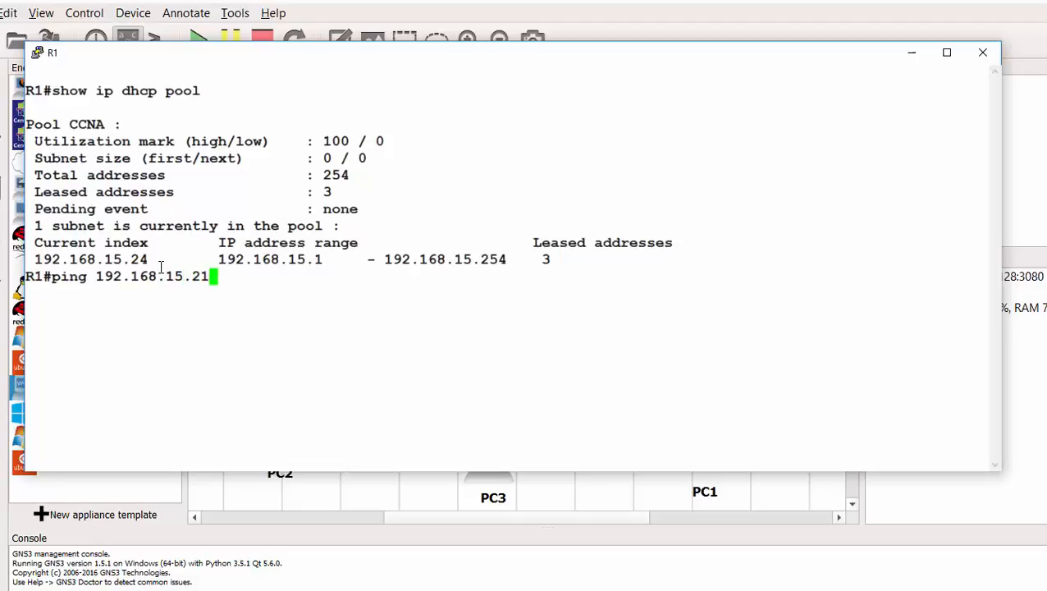
key(Return)
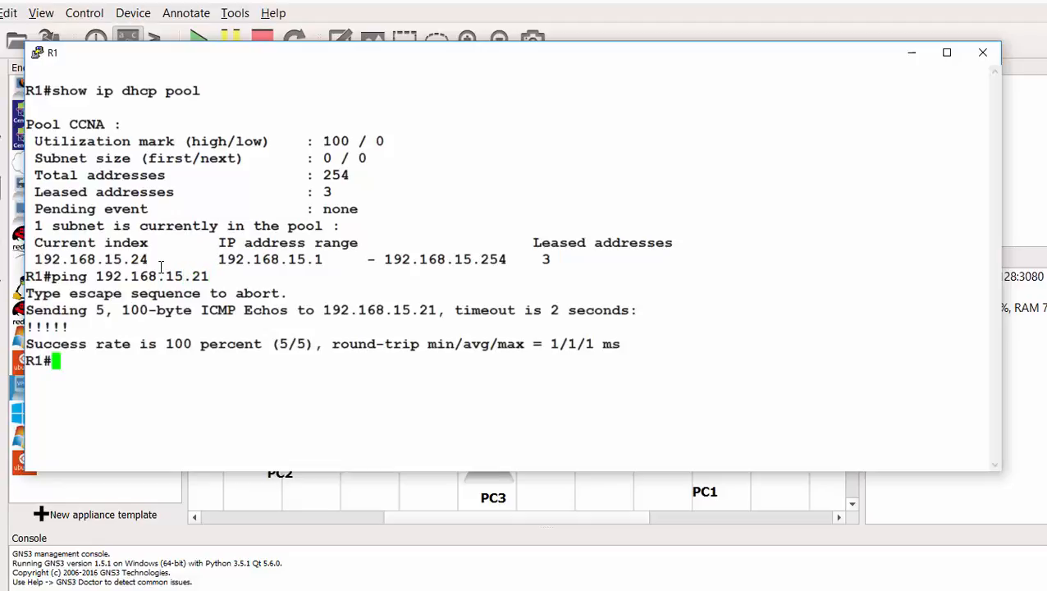
triple_click(26, 327)
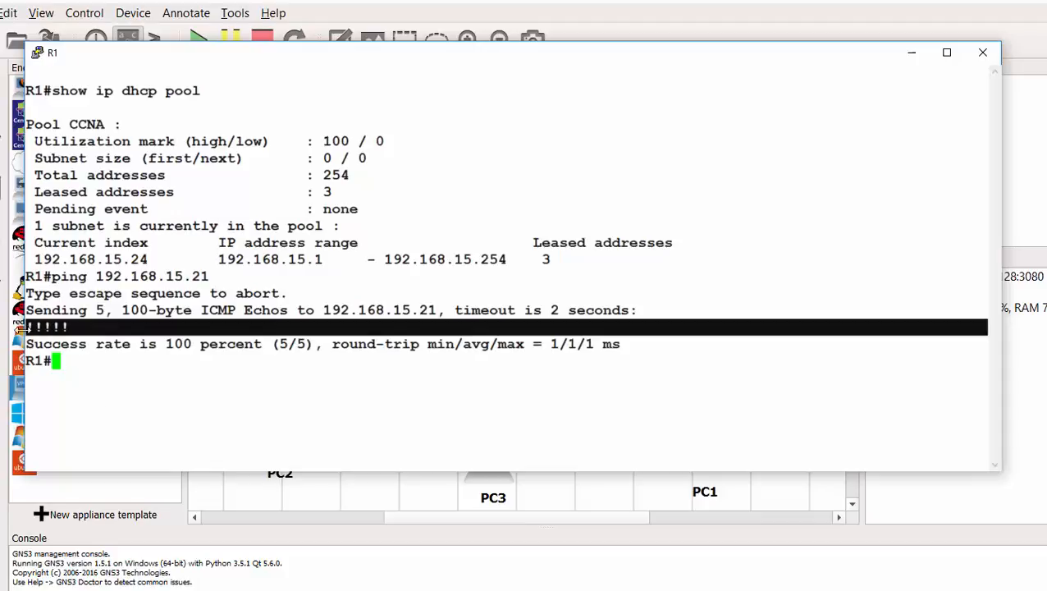
click(136, 470)
- Ping 192.168.15.22 from R1 by editing the recalled command
key(Up)
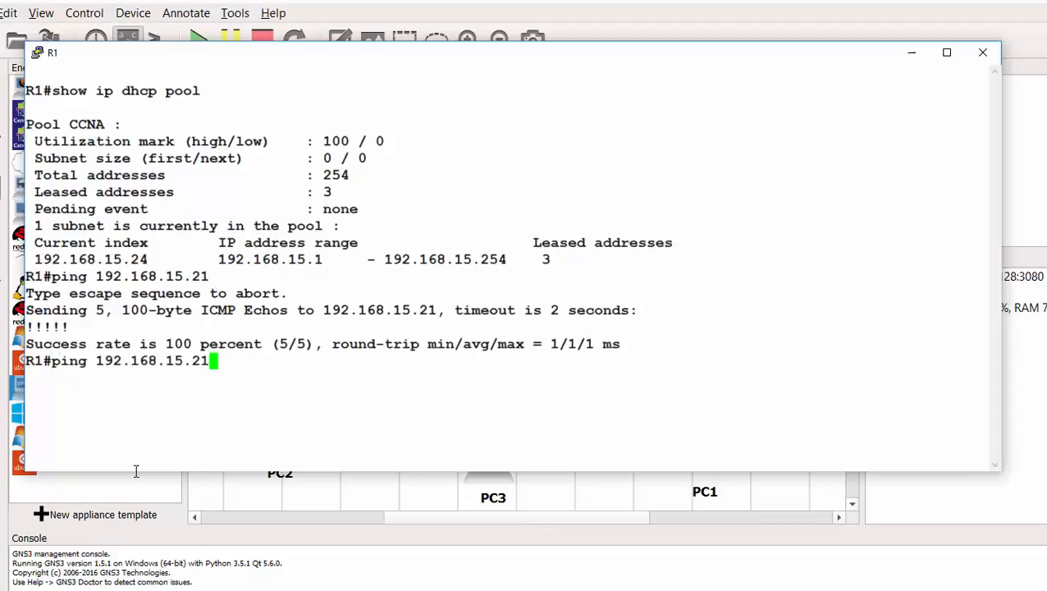
key(BackSpace)
text(2)
key(Return)
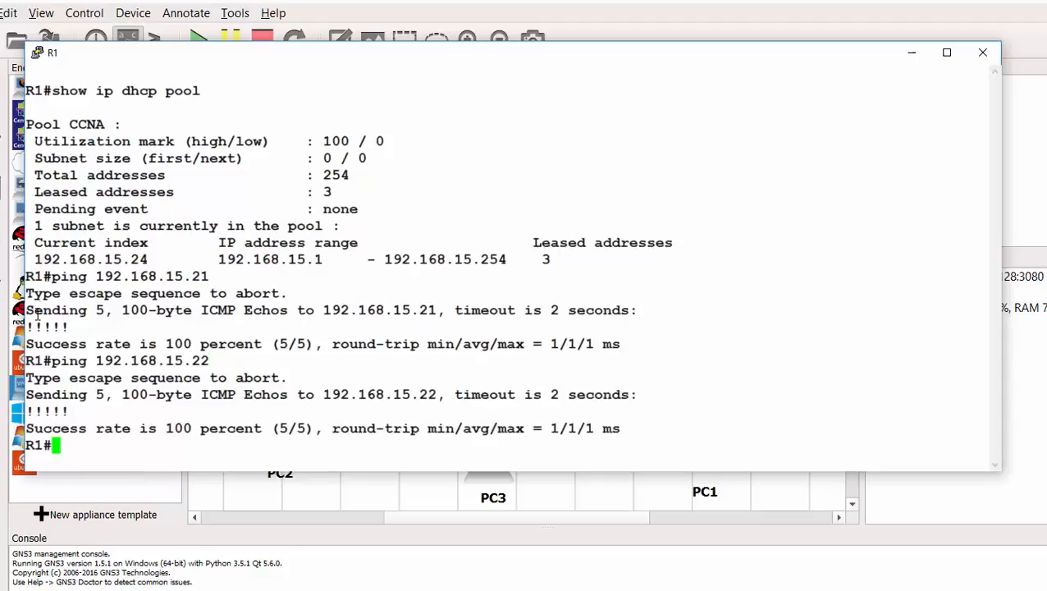
drag(69, 414, 26, 411)
click(92, 454)
- Ping 192.168.15.23 from R1, confirm the replies, and close R1's console
key(Up)
key(BackSpace)
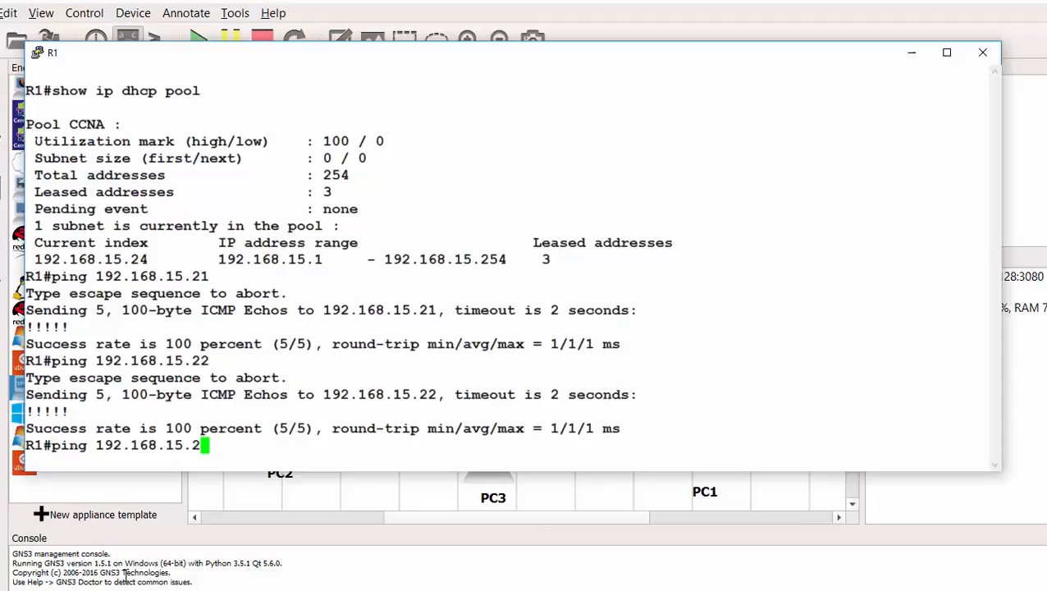
text(3)
key(Return)
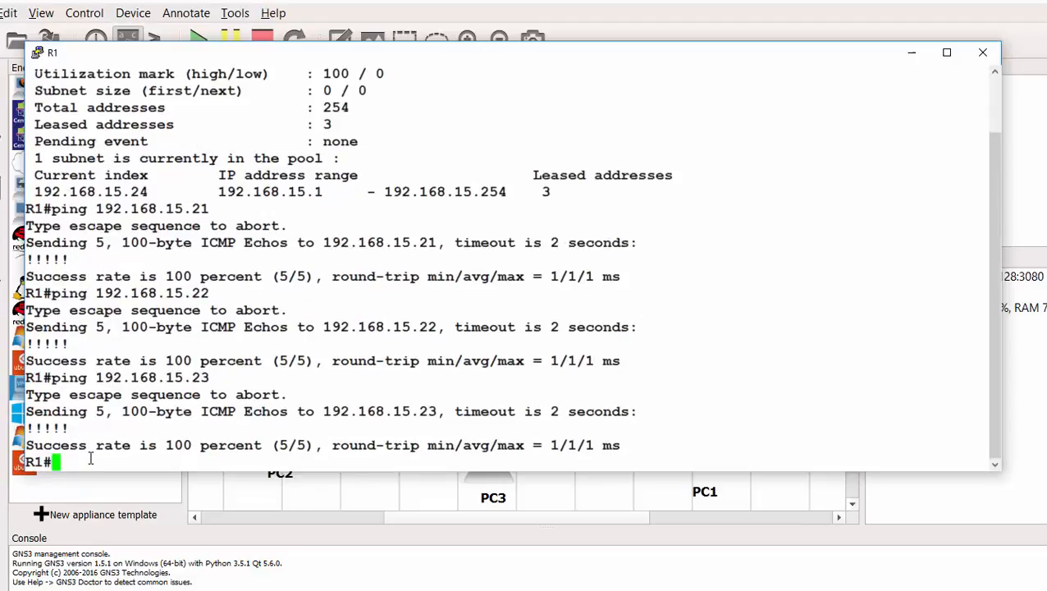
drag(65, 426, 637, 408)
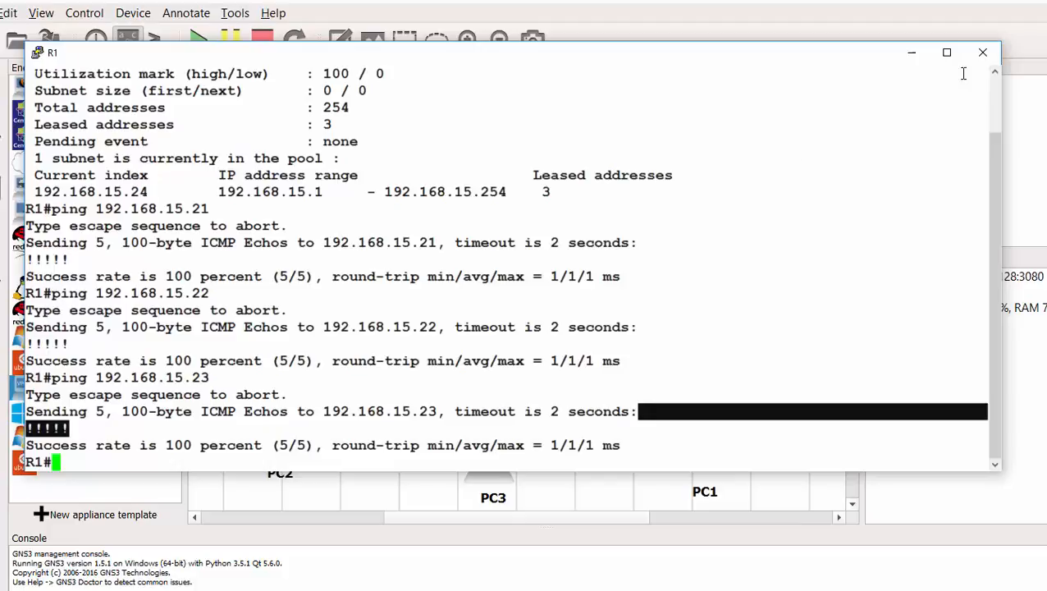
click(983, 54)
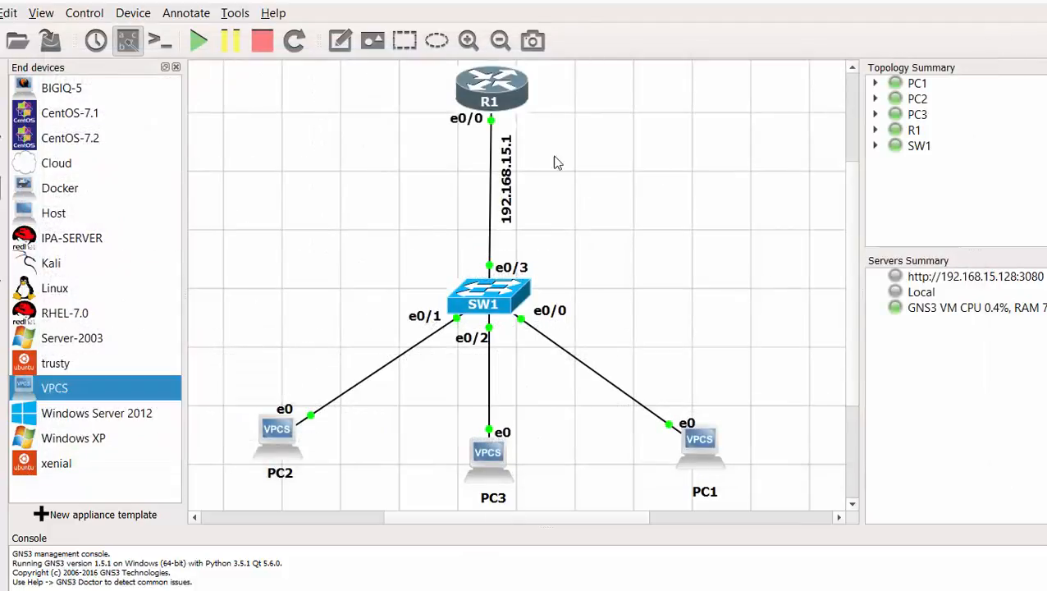